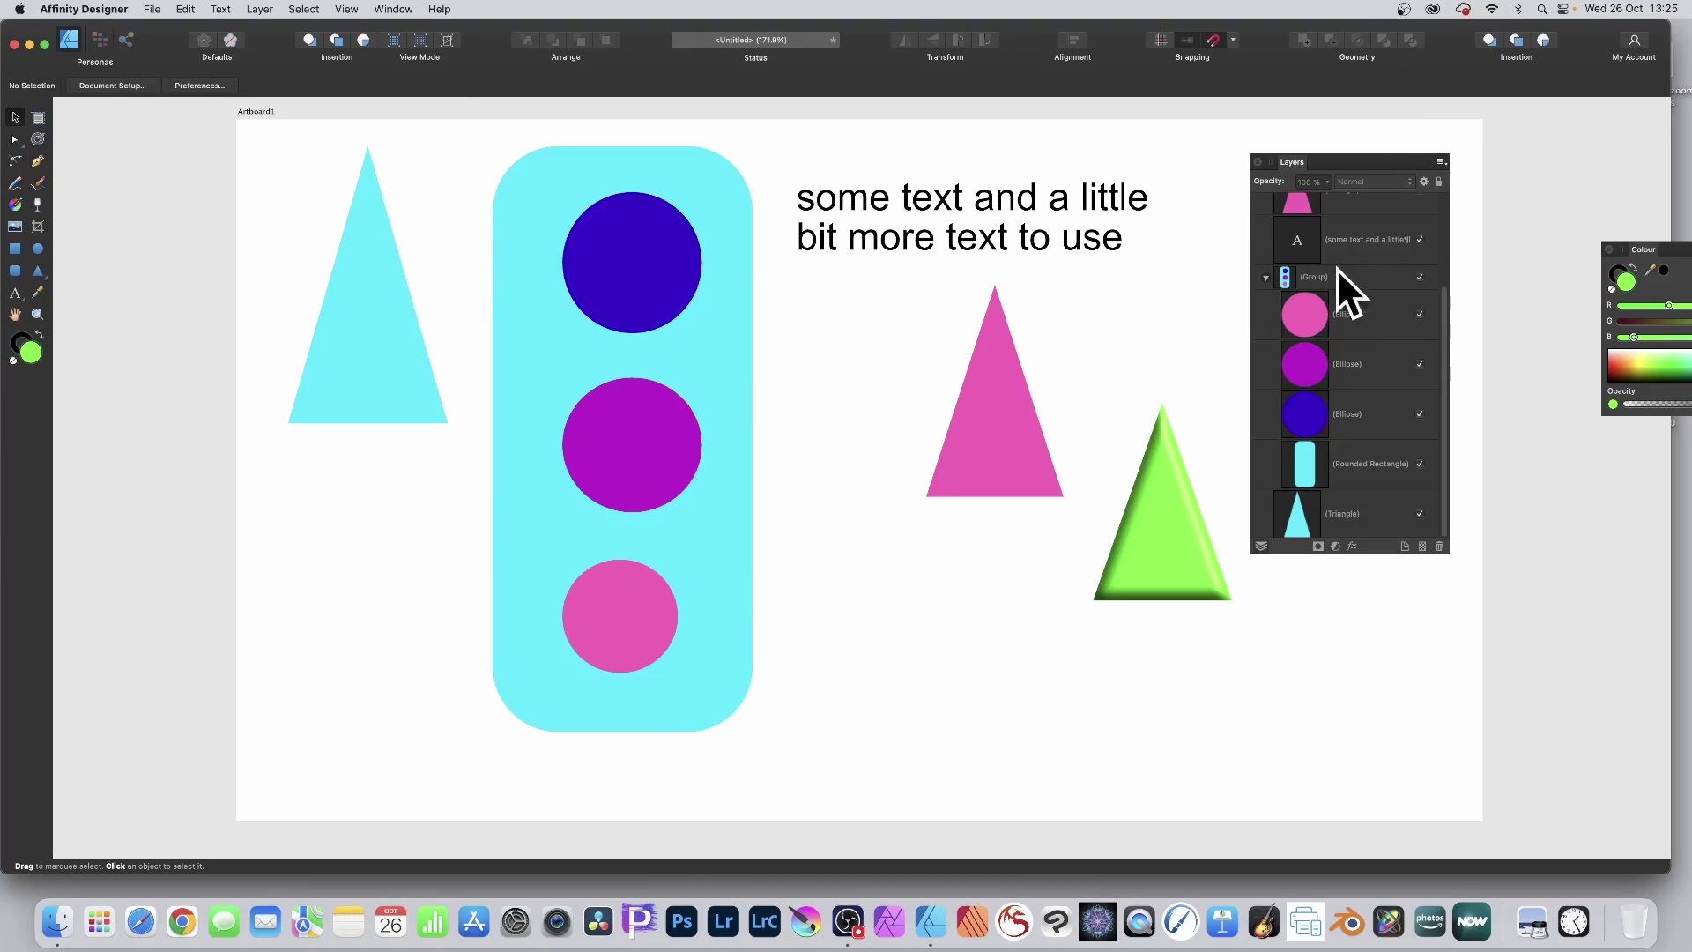
# Nudge the cyan triangle slightly right and down with the Move tool
pyautogui.click(654, 334)
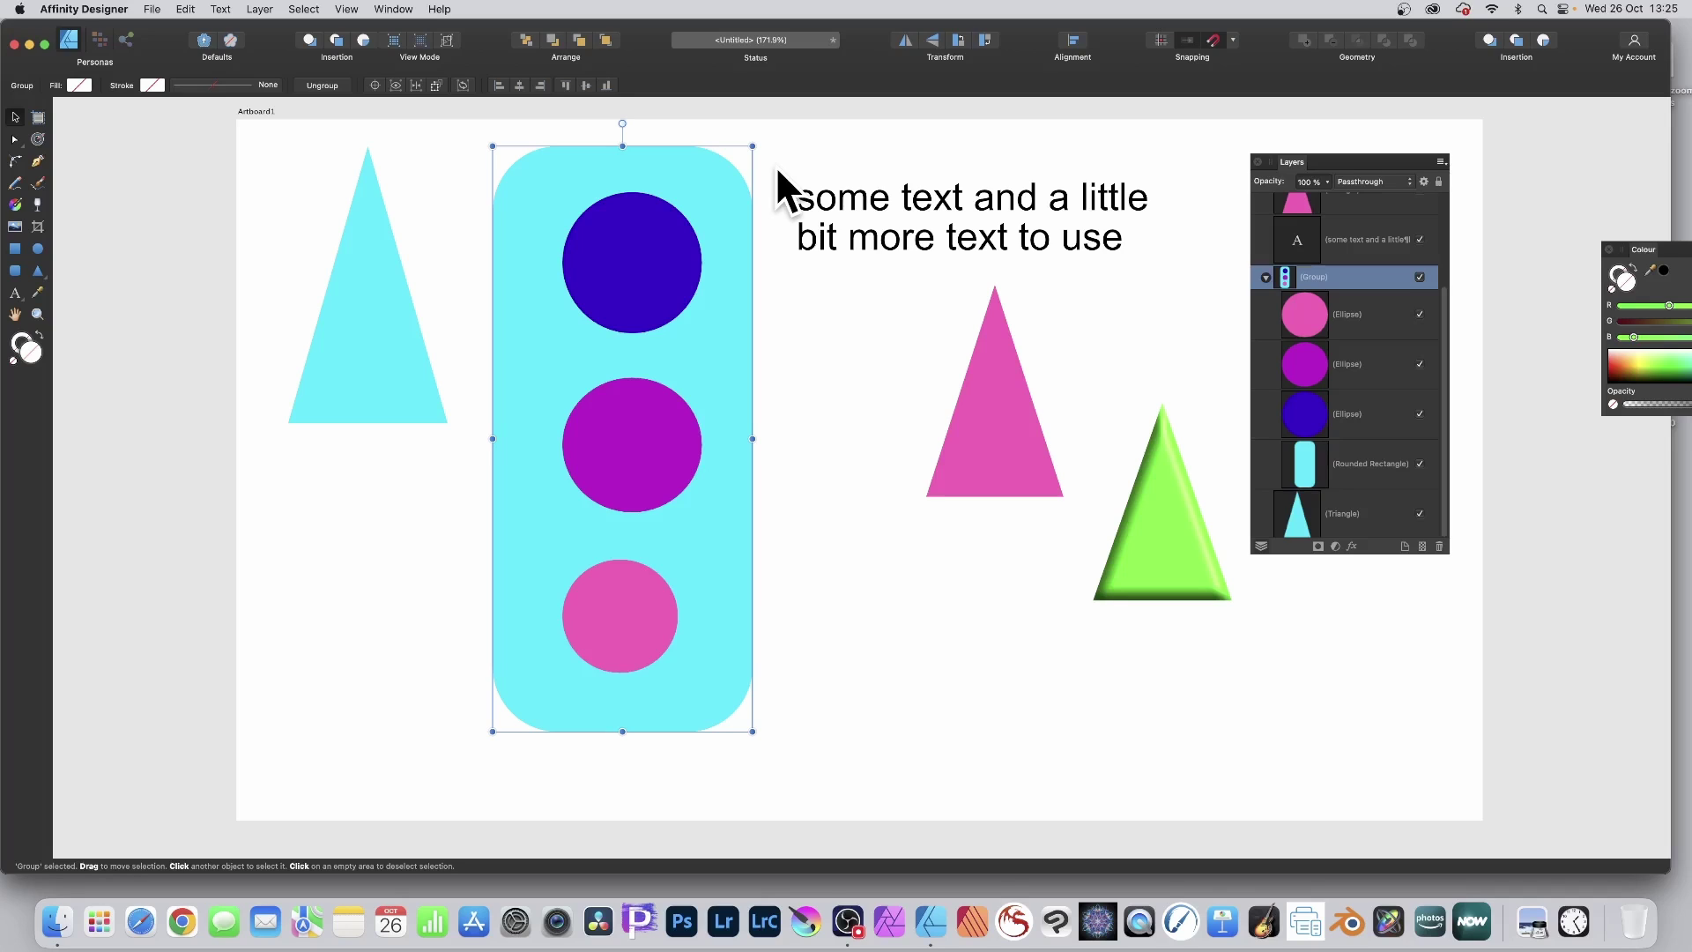
pyautogui.click(368, 267)
pyautogui.moveTo(353, 288); pyautogui.dragTo(359, 293)
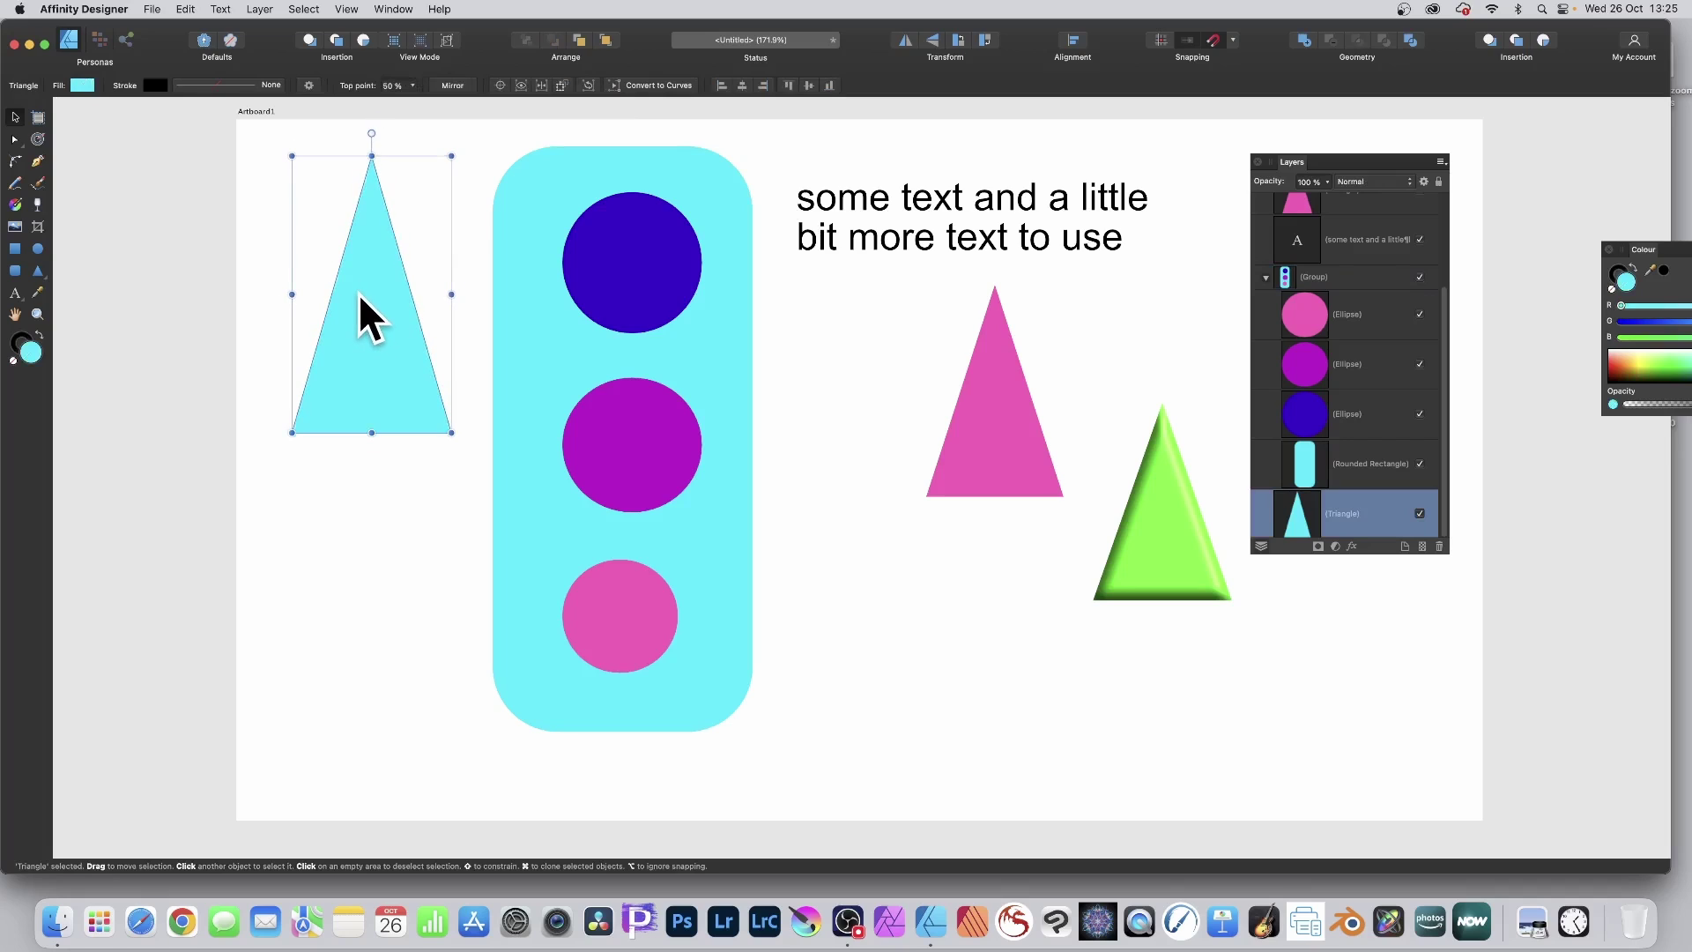
pyautogui.click(150, 9)
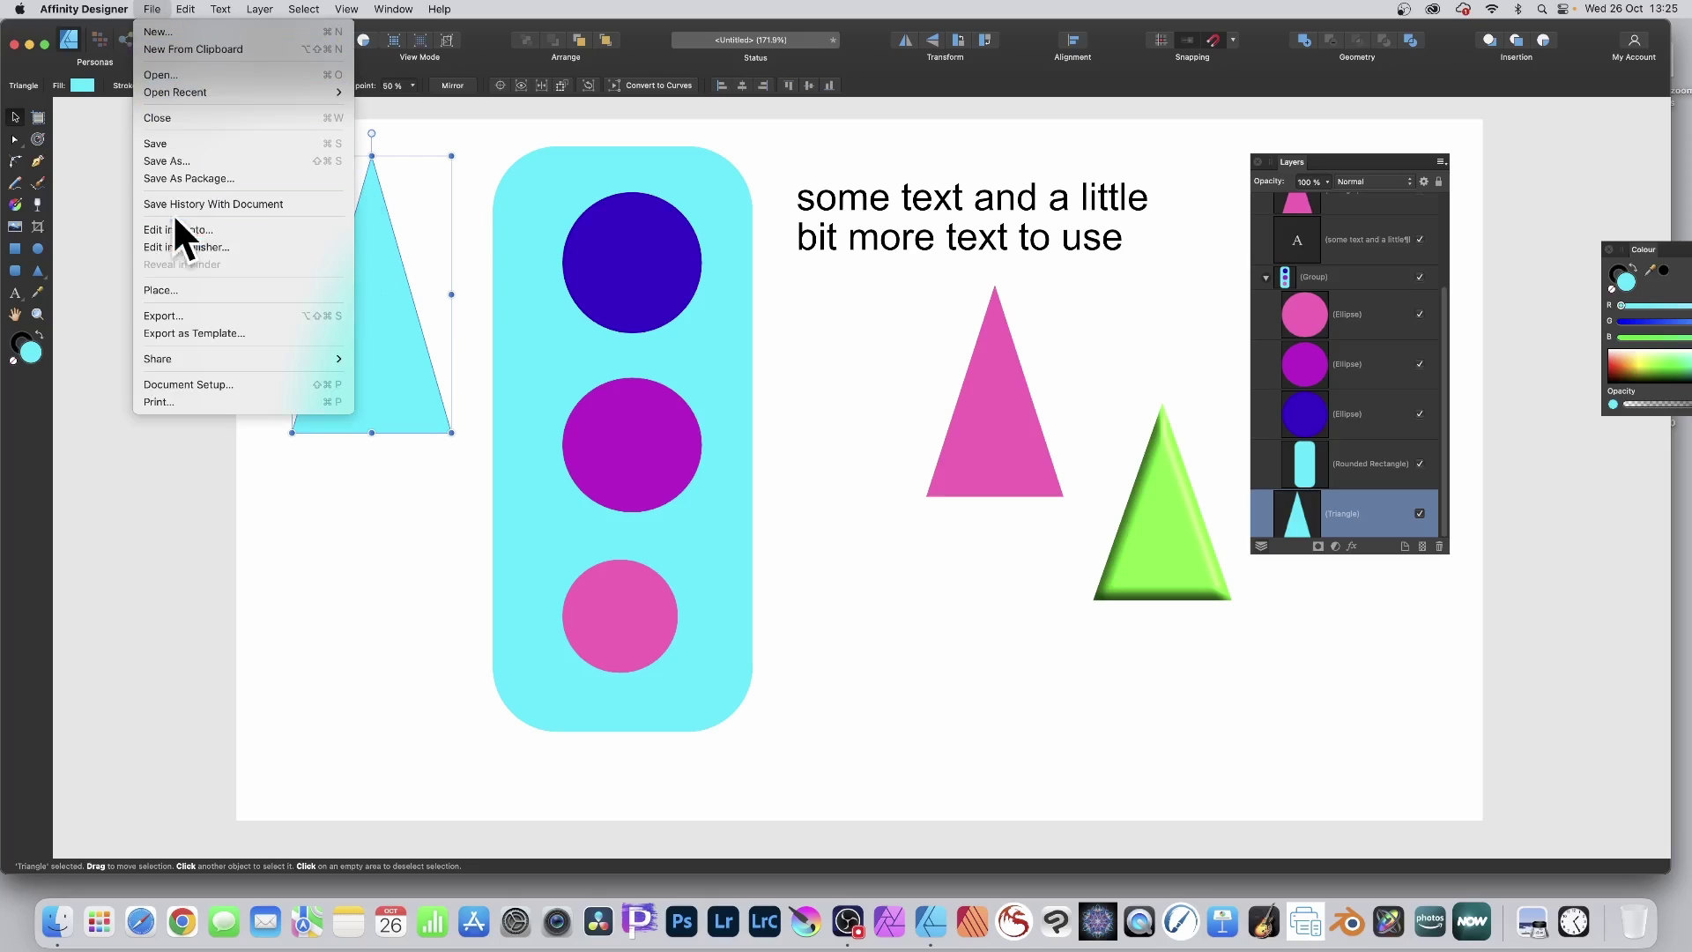
pyautogui.click(176, 317)
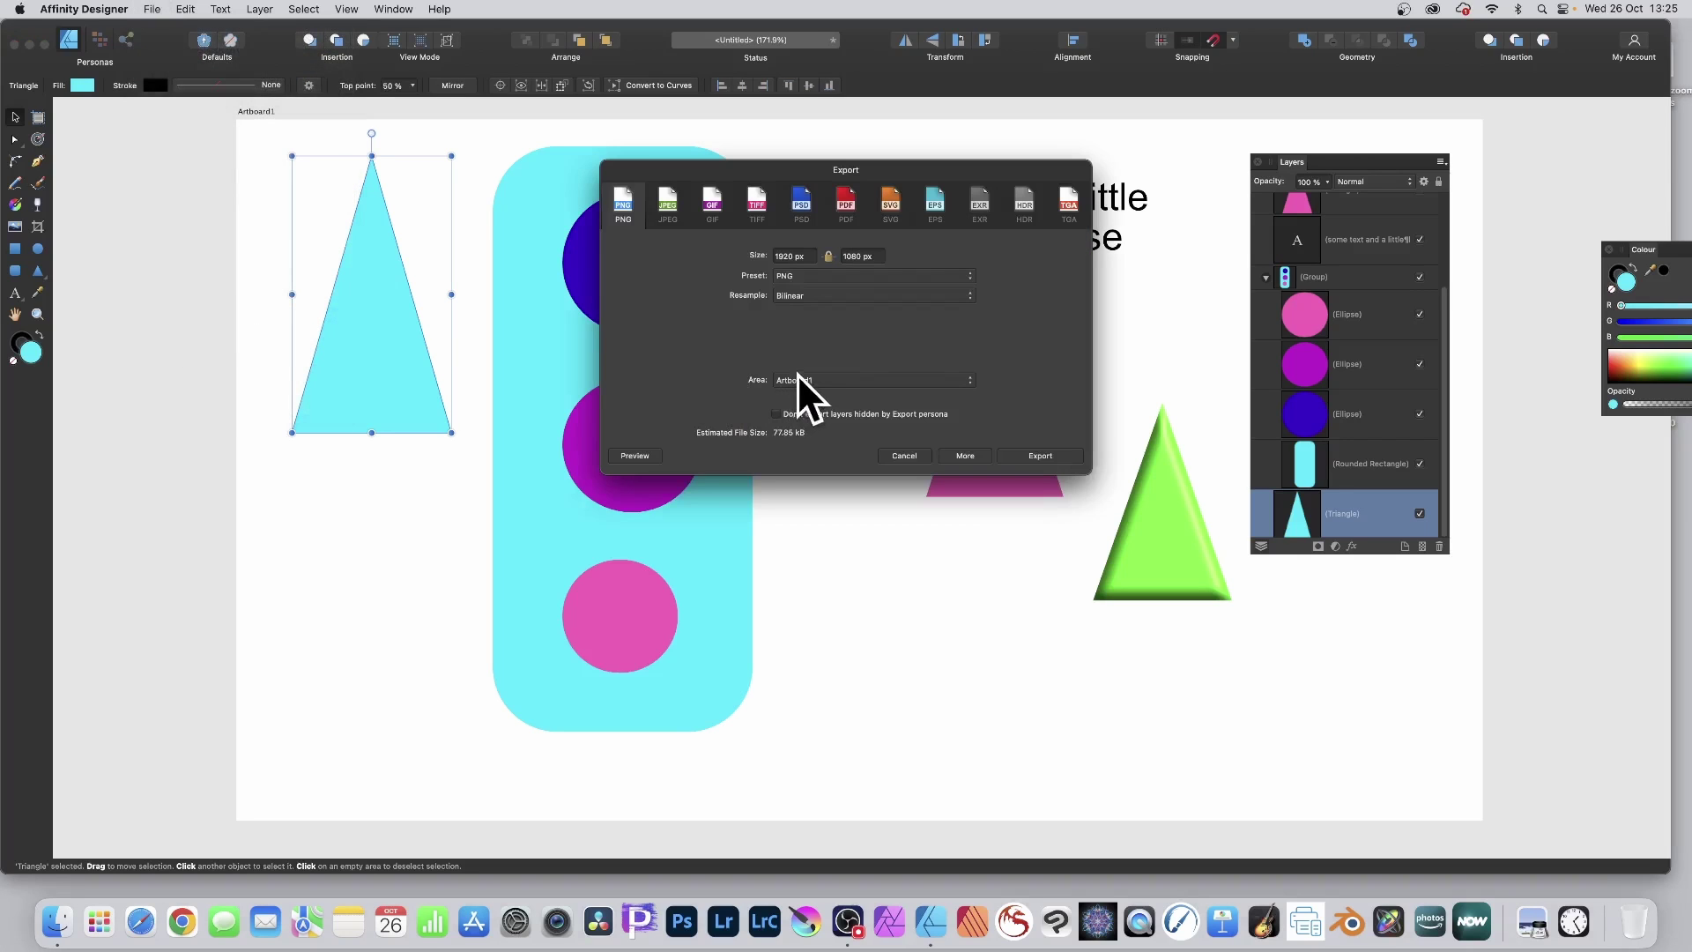
pyautogui.click(800, 379)
pyautogui.click(827, 360)
# Cancel the export and draw a green rounded rectangle below the cyan triangle
pyautogui.click(904, 455)
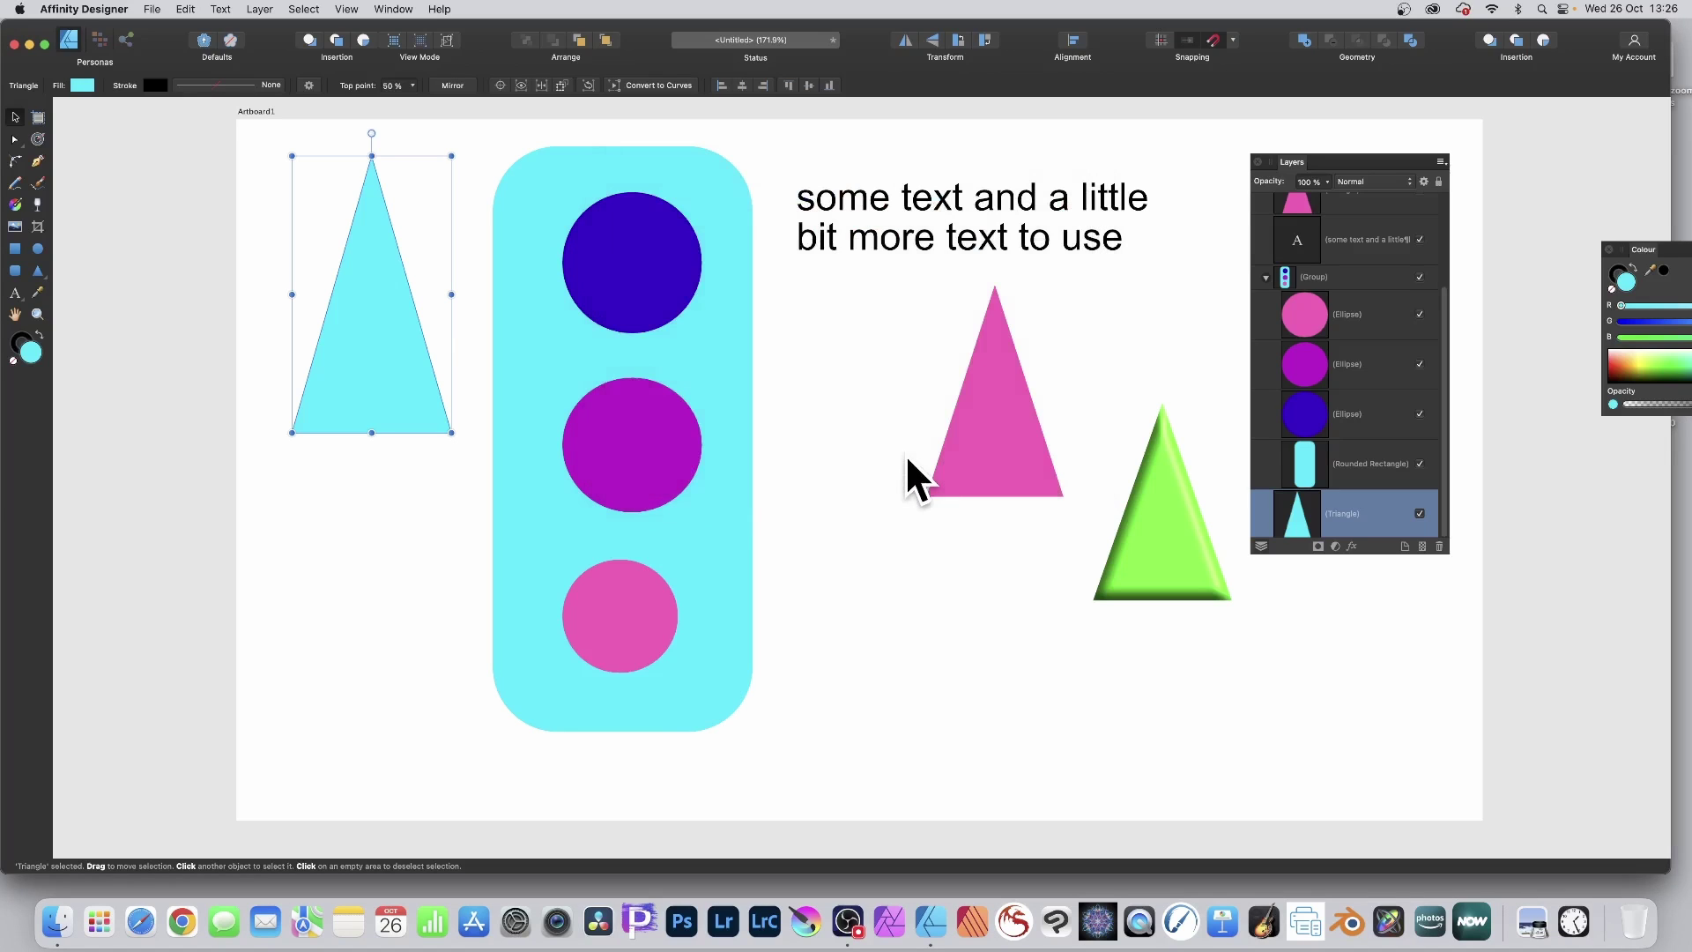
pyautogui.click(15, 270)
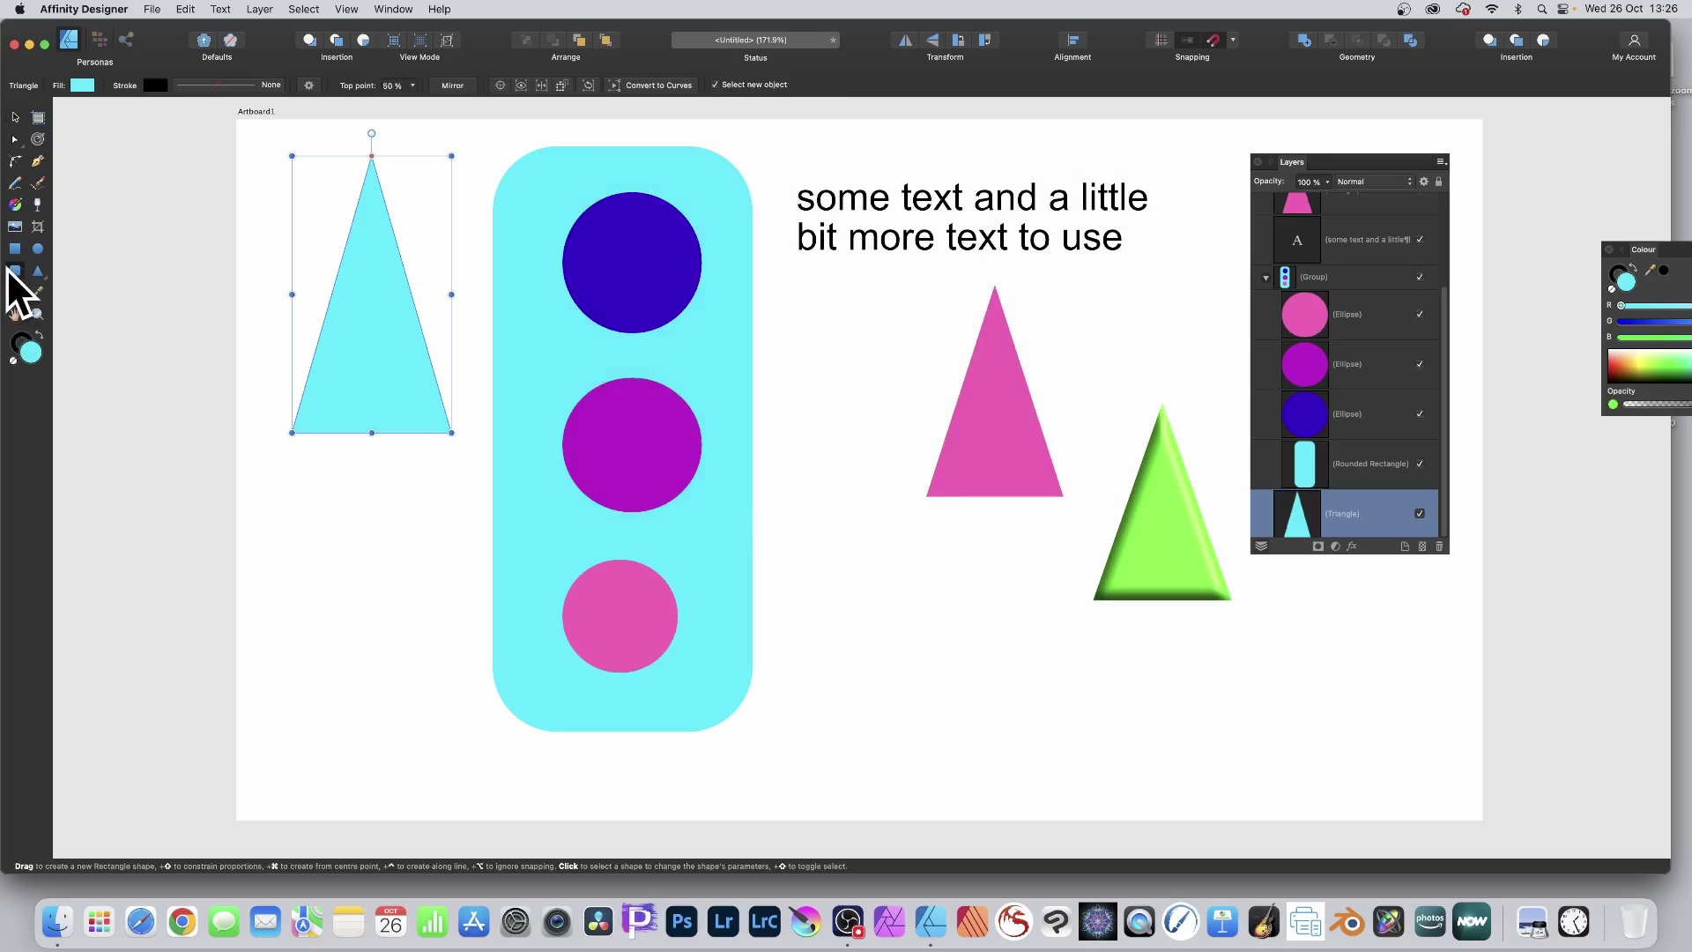
pyautogui.click(303, 490)
pyautogui.moveTo(292, 470); pyautogui.dragTo(460, 662)
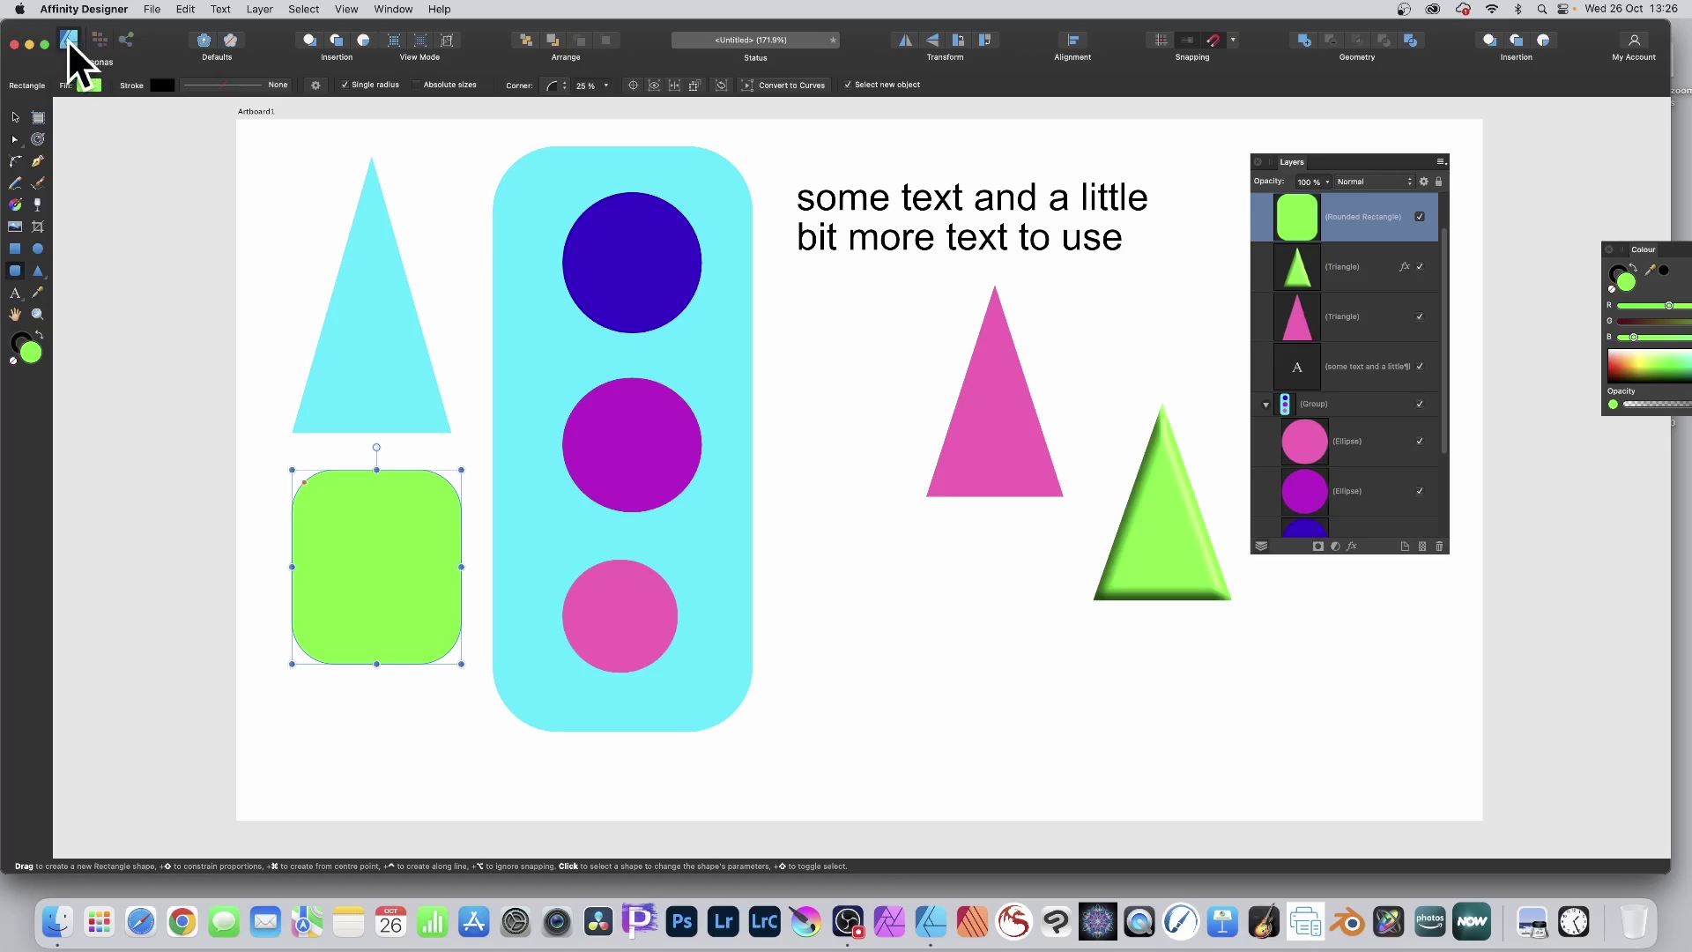
# Switch to the Export persona and select the green and pink triangle layers
pyautogui.click(128, 42)
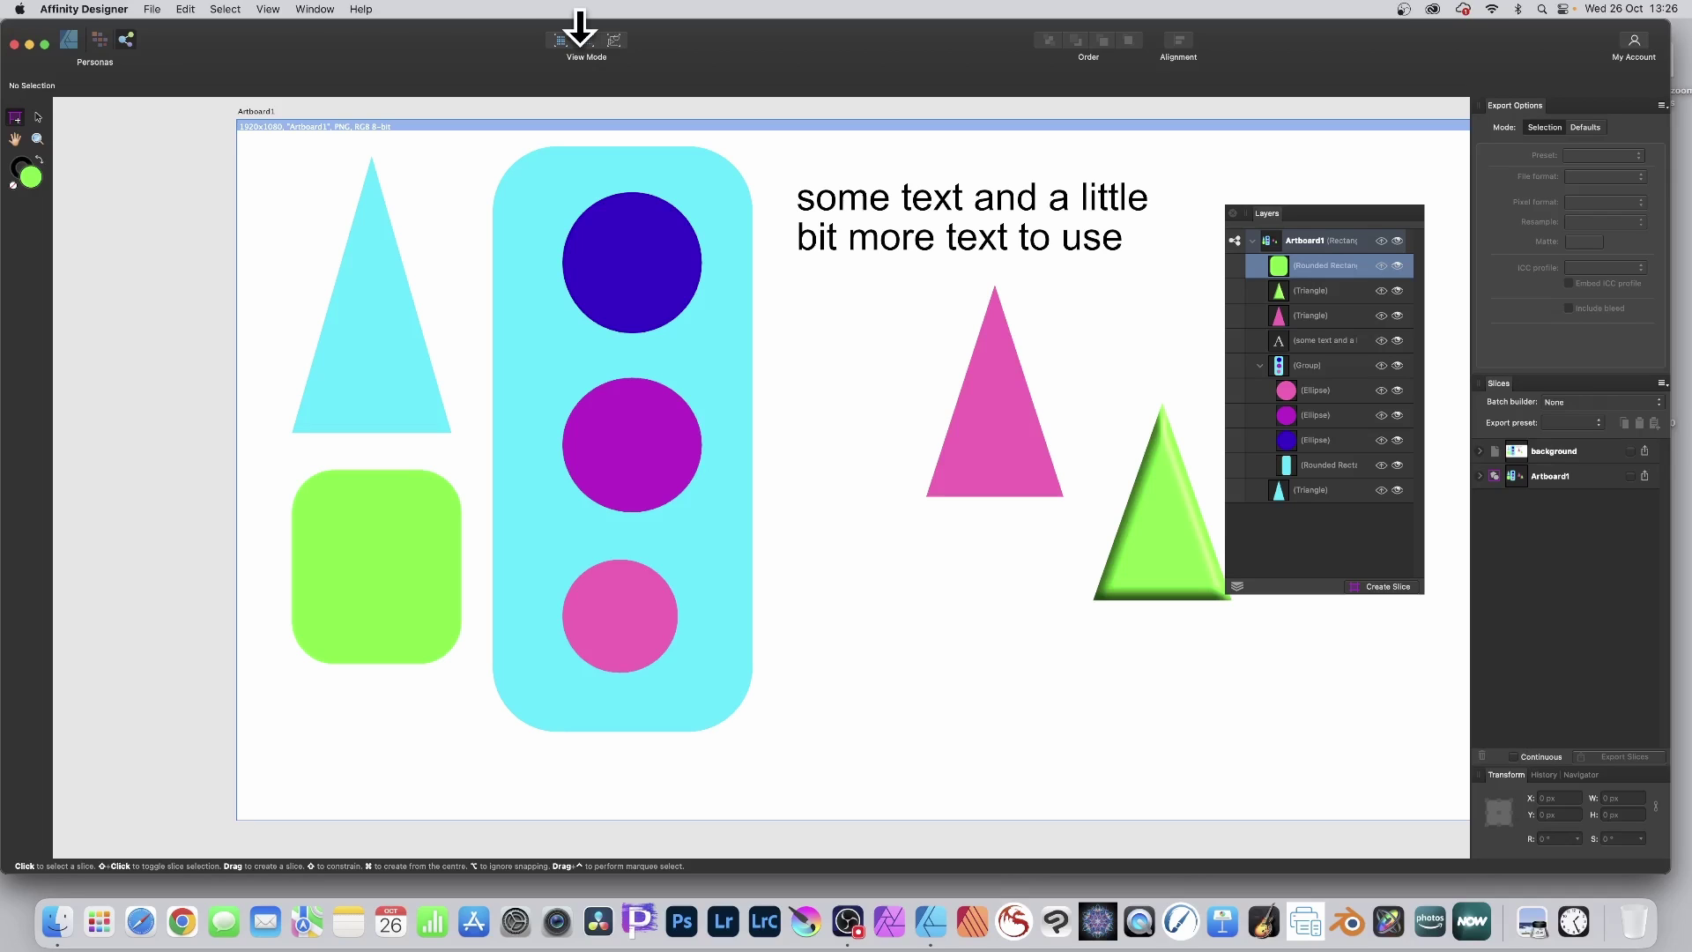
pyautogui.click(268, 9)
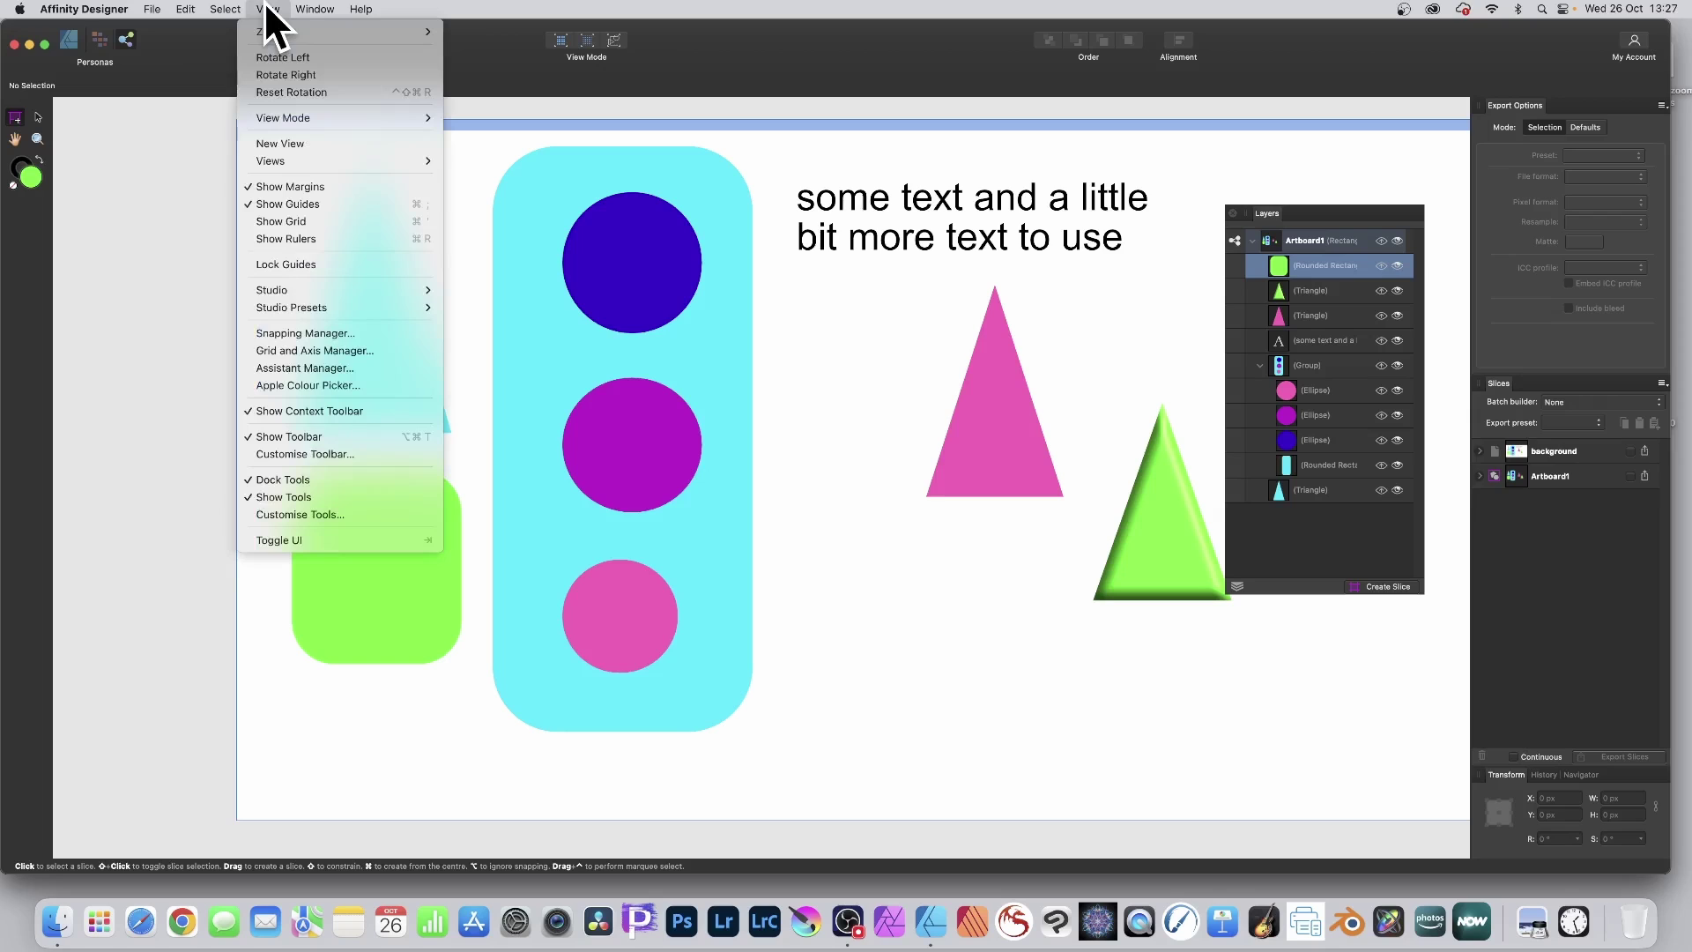
pyautogui.moveTo(284, 292)
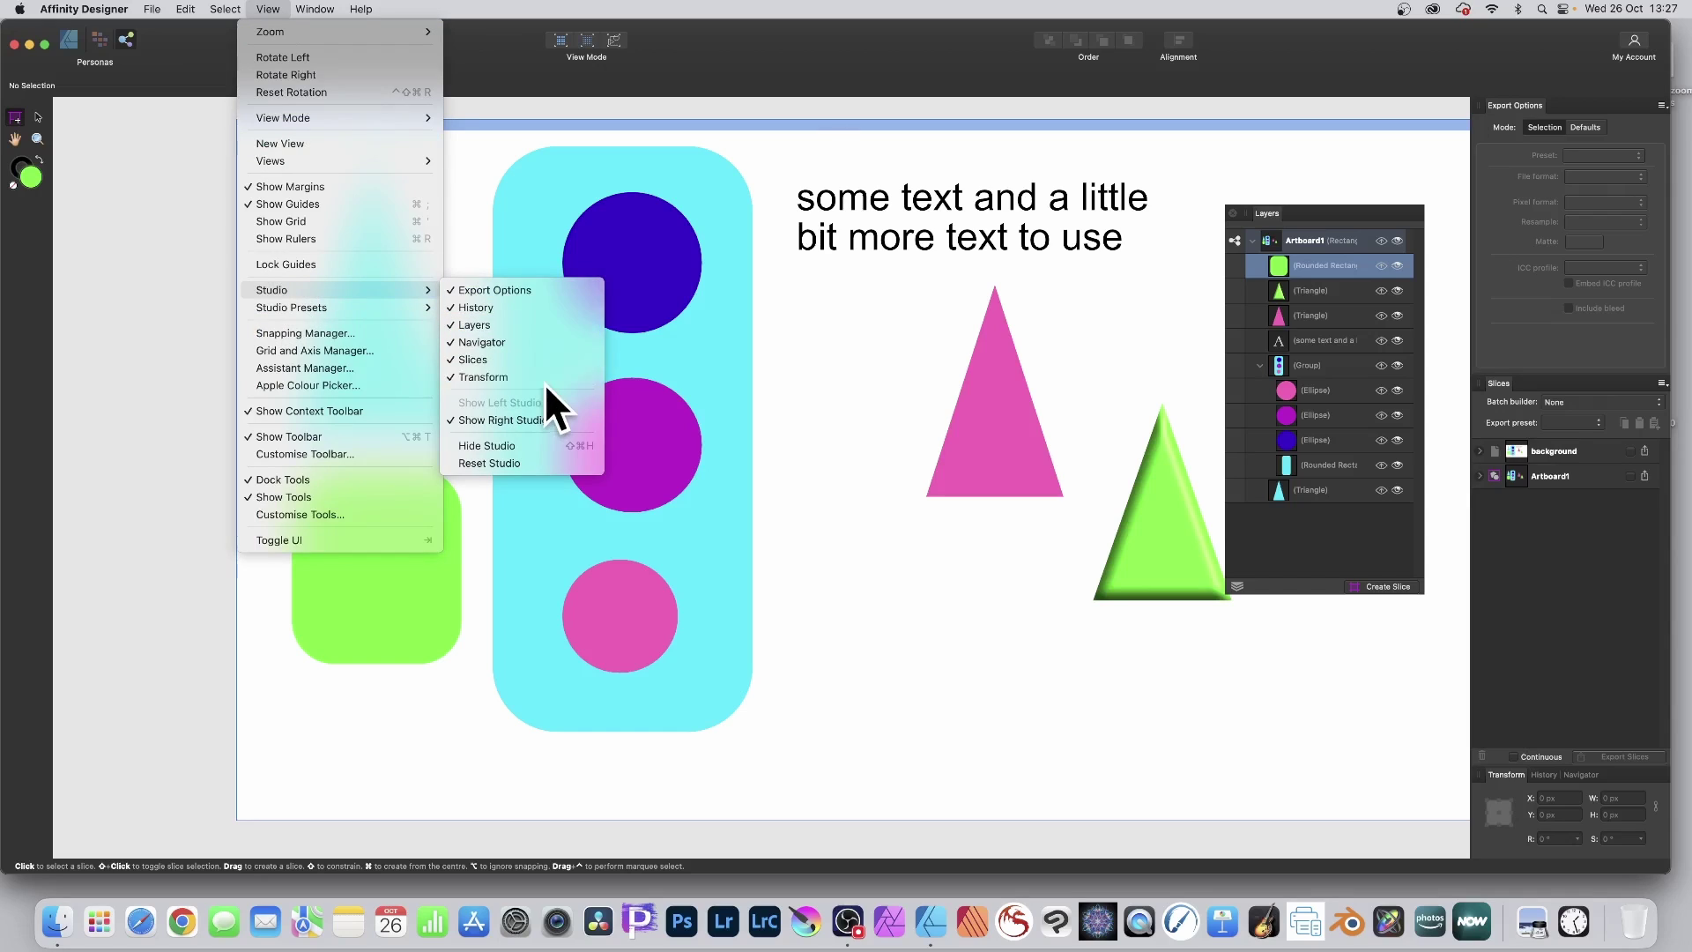
pyautogui.click(834, 51)
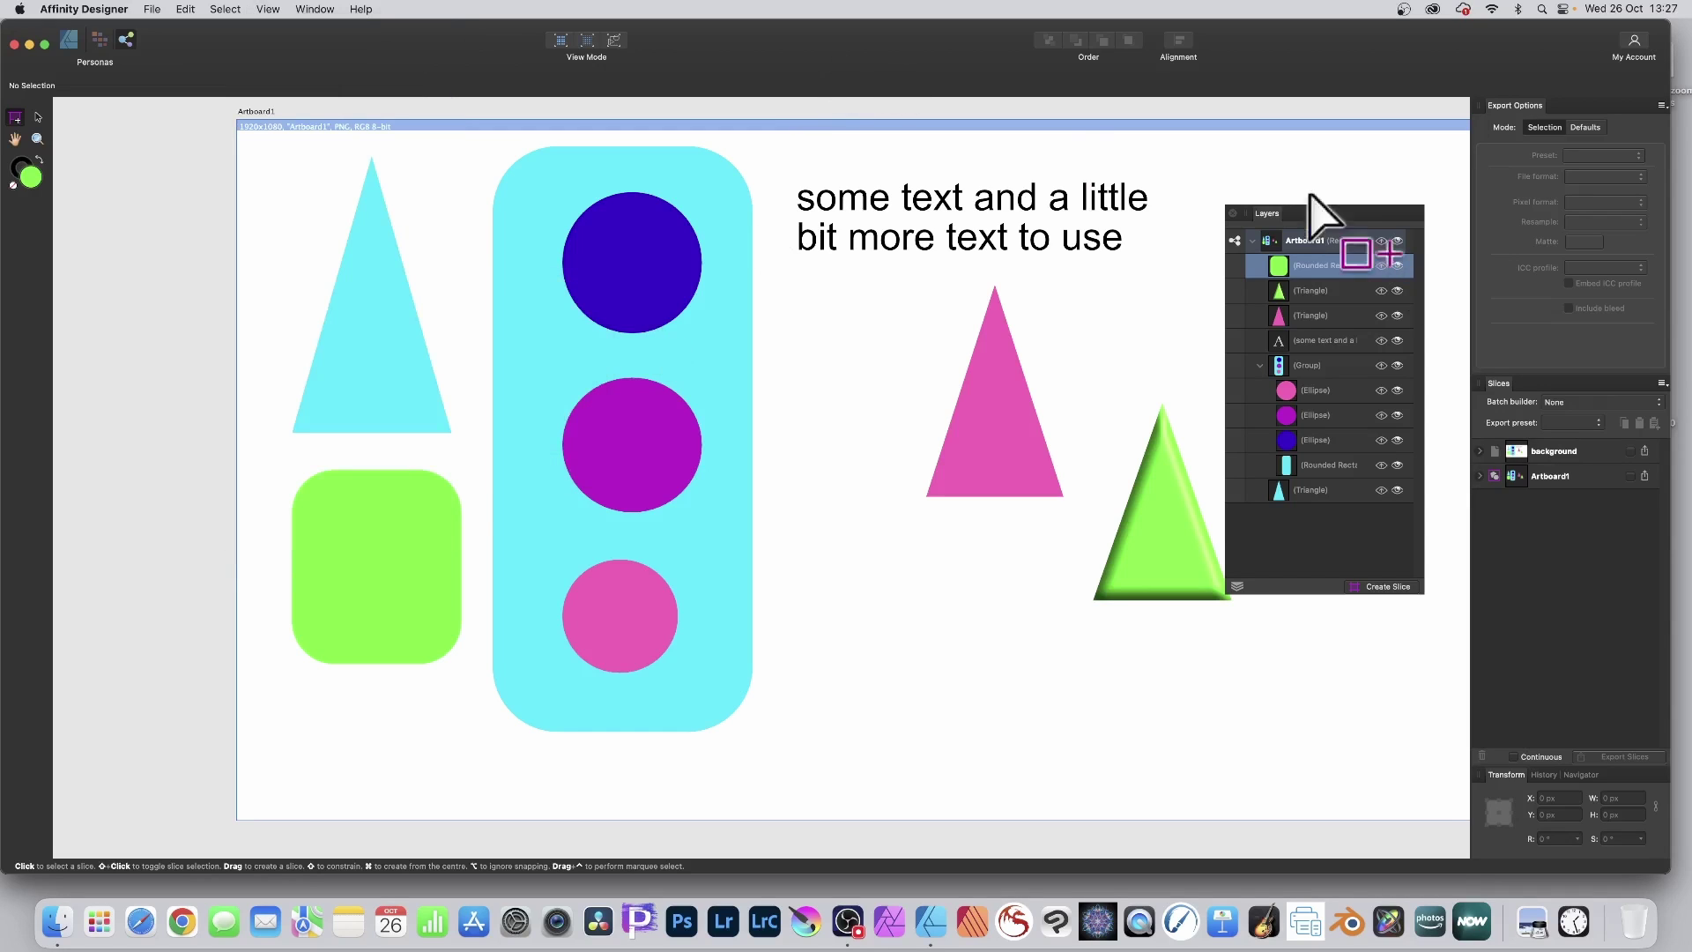
pyautogui.keyDown('shift'); pyautogui.click(1309, 290); pyautogui.keyUp('shift')
pyautogui.keyDown('shift'); pyautogui.click(1322, 313); pyautogui.keyUp('shift')
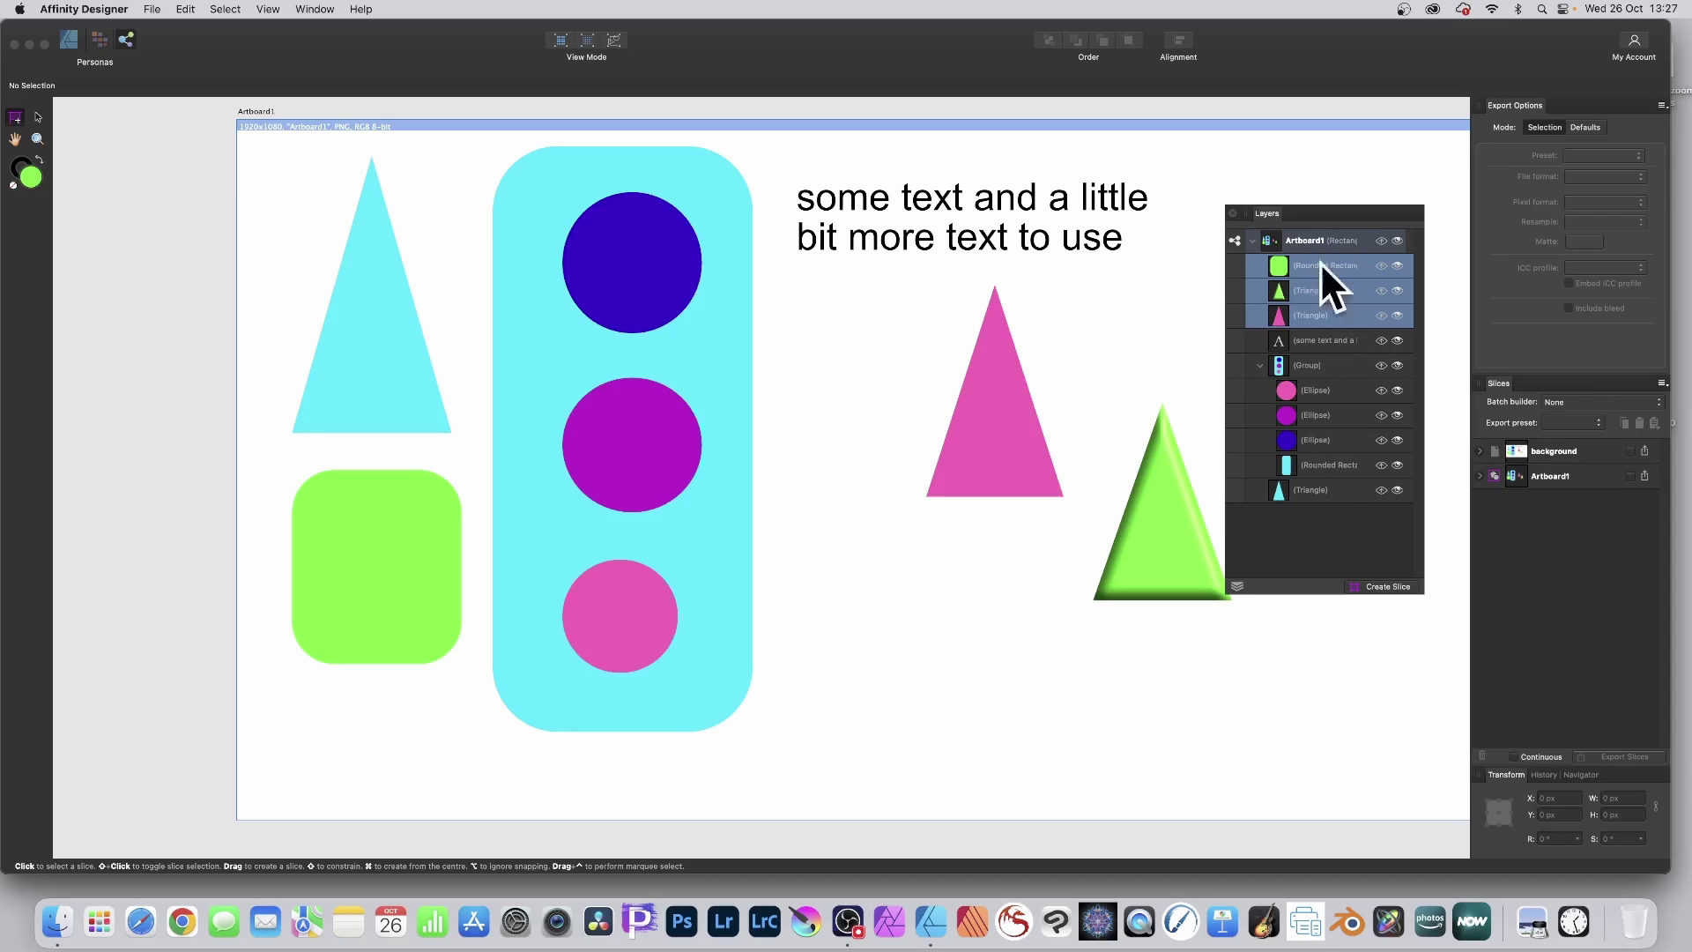
# Create slices from the rounded rectangle, both triangles, text, group and cyan triangle layers
pyautogui.click(1315, 339)
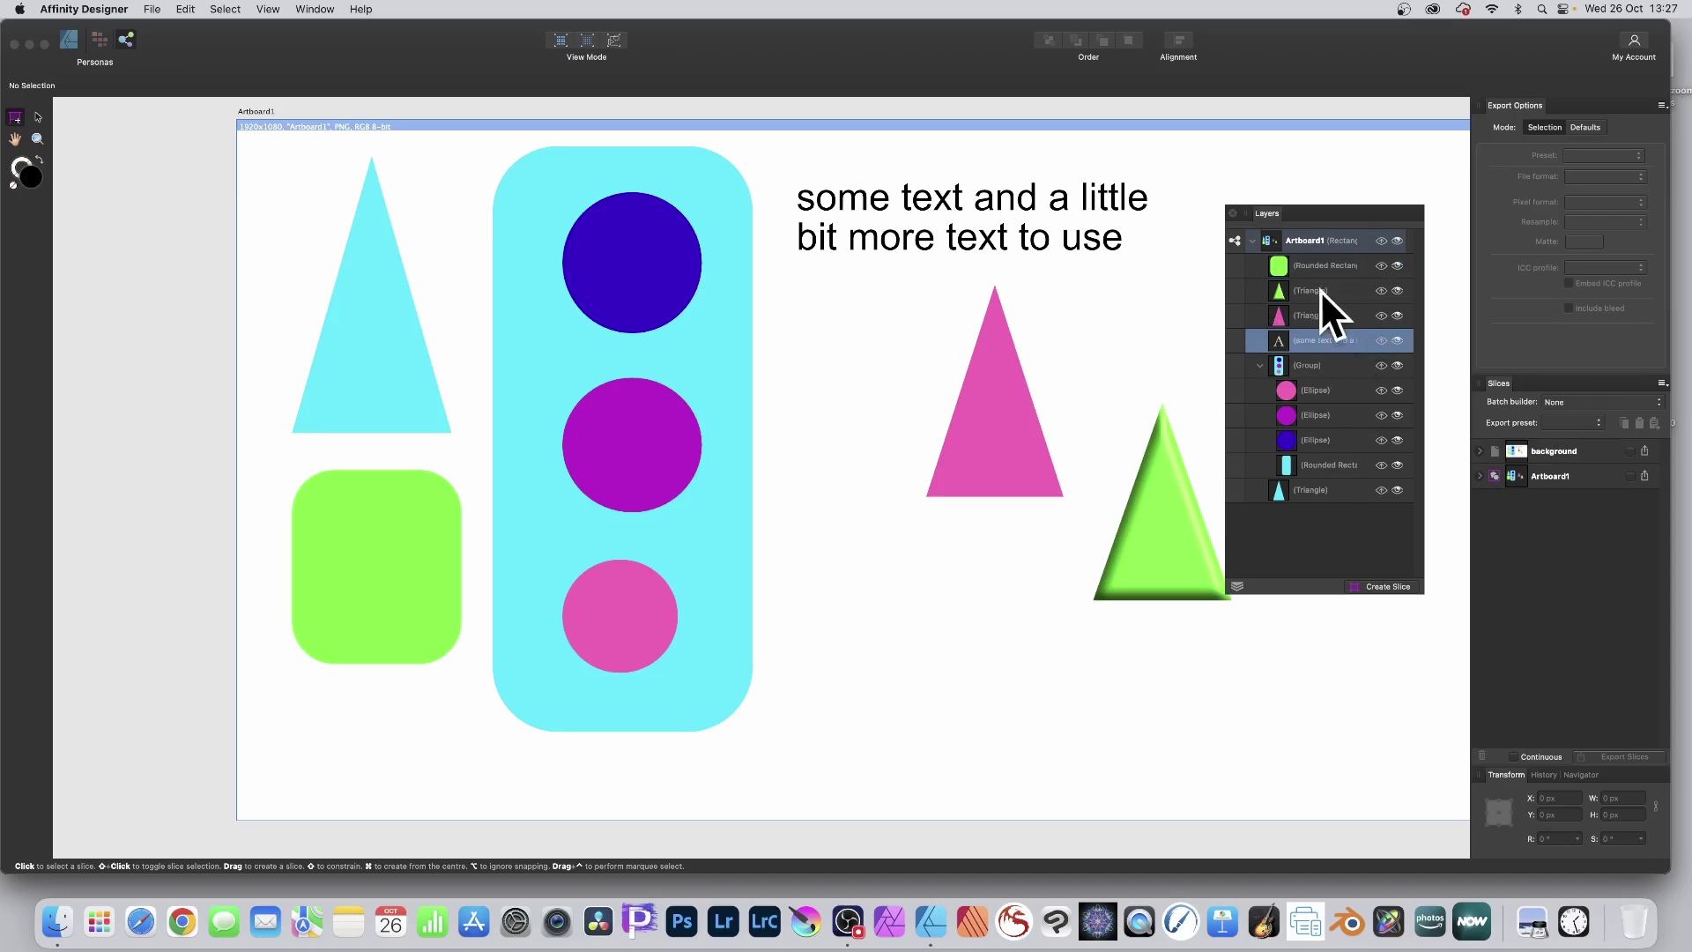
pyautogui.click(1309, 265)
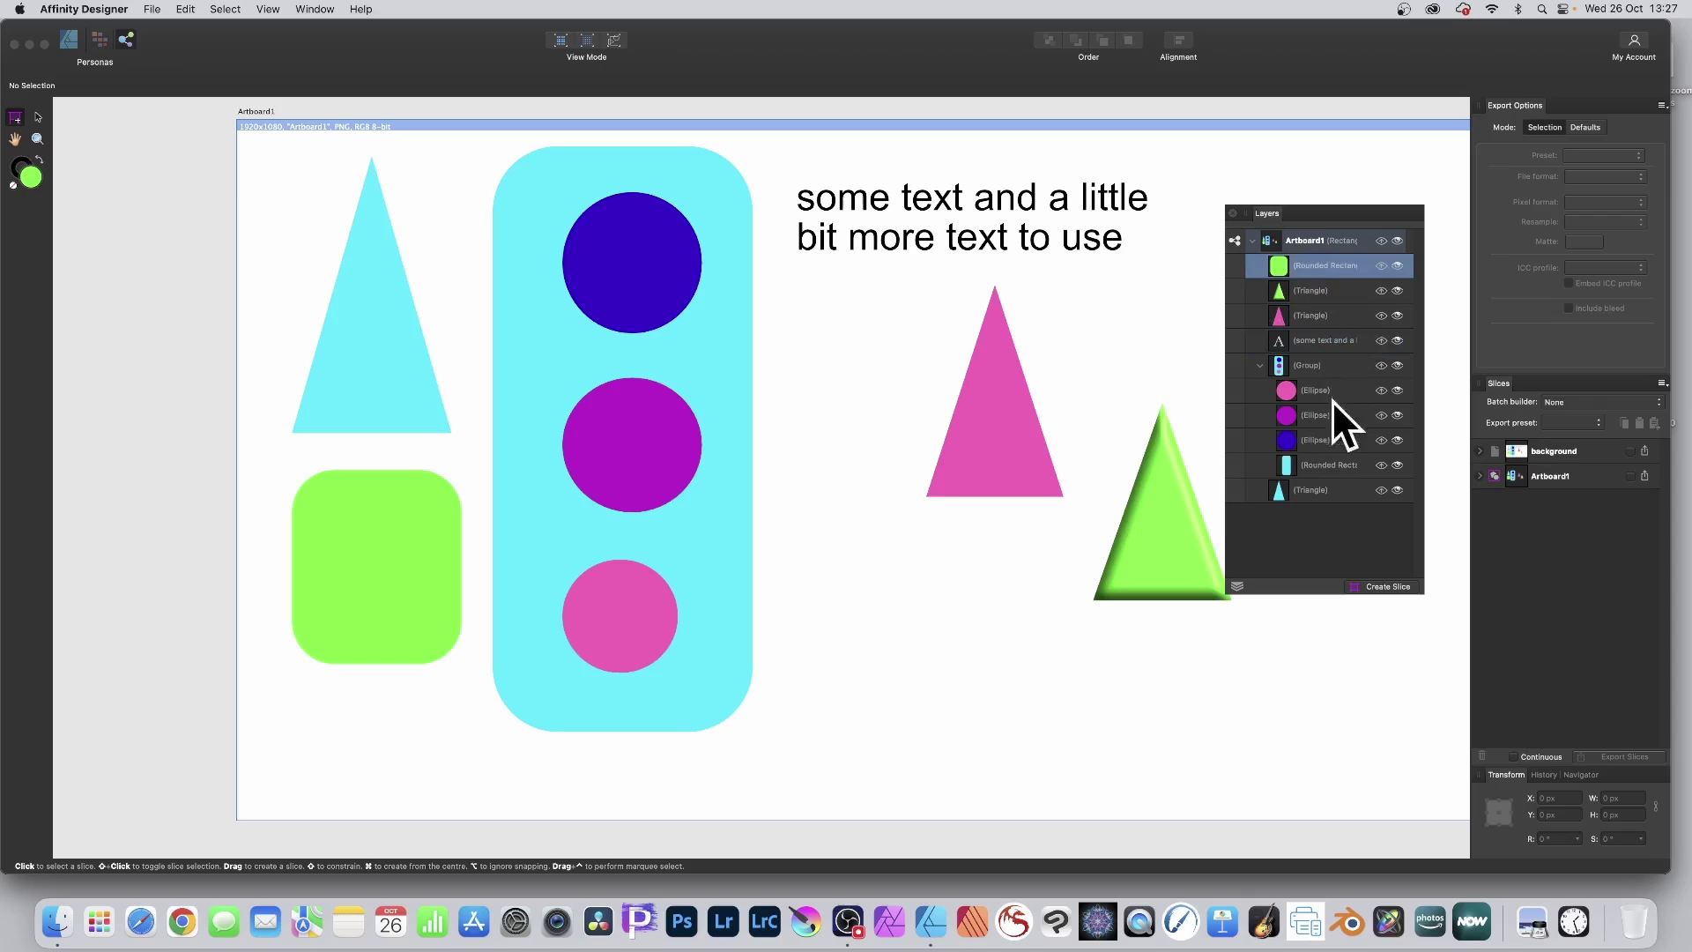
pyautogui.keyDown('shift'); pyautogui.click(1314, 488); pyautogui.keyUp('shift')
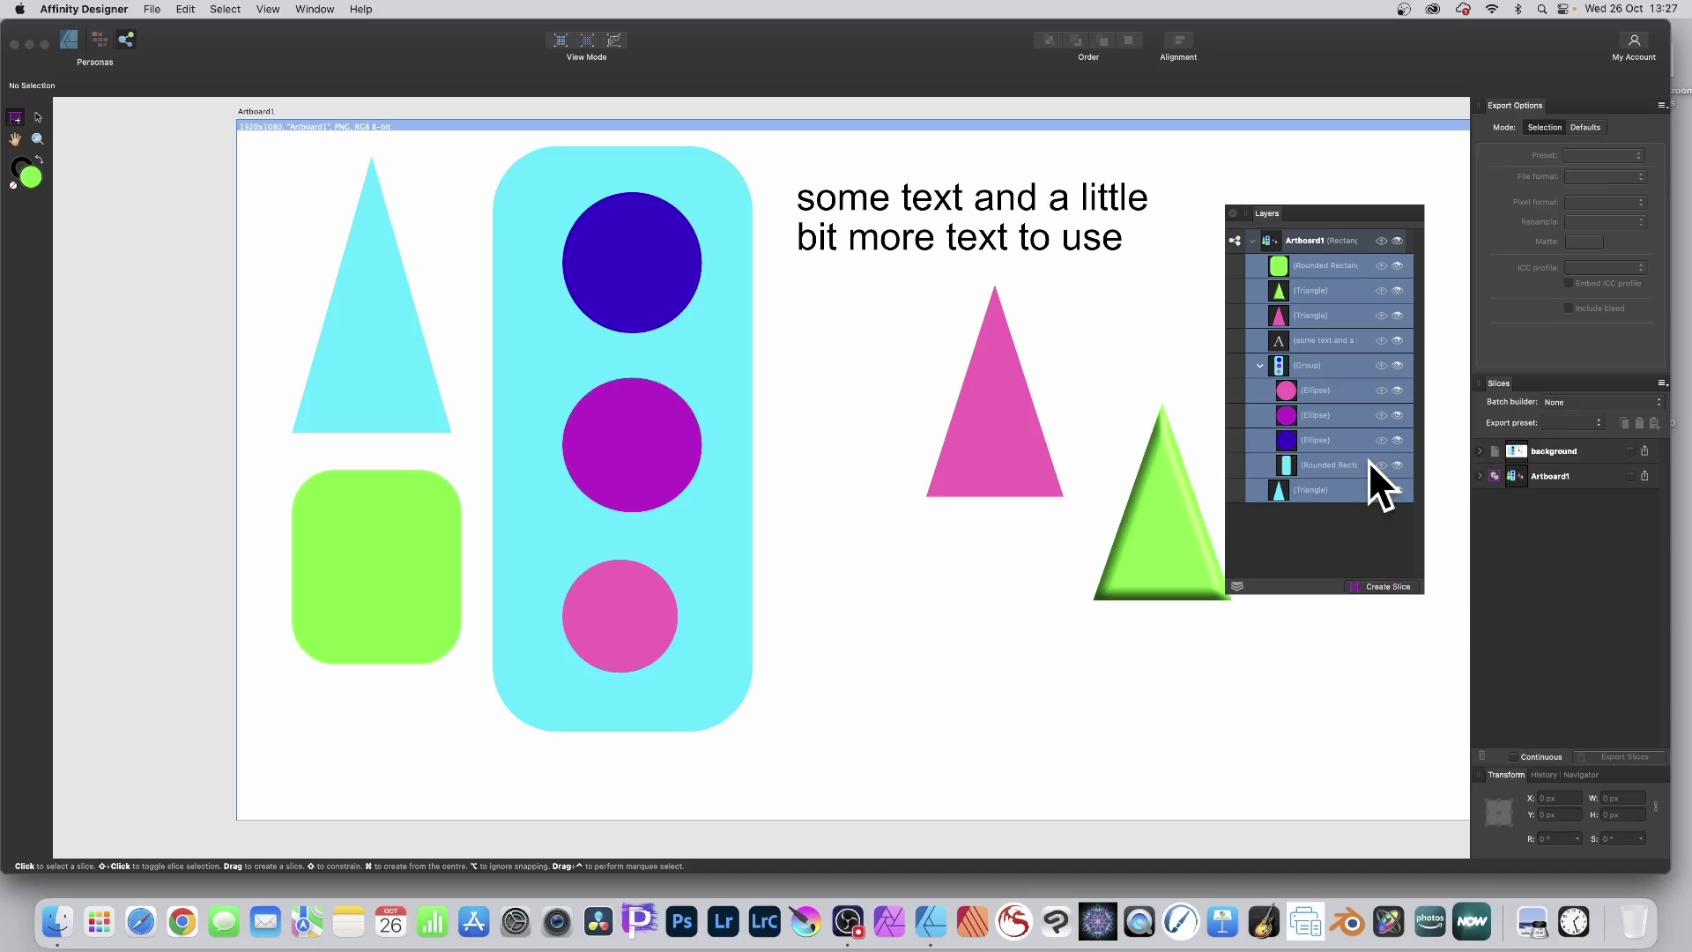
pyautogui.click(1315, 519)
pyautogui.click(1319, 266)
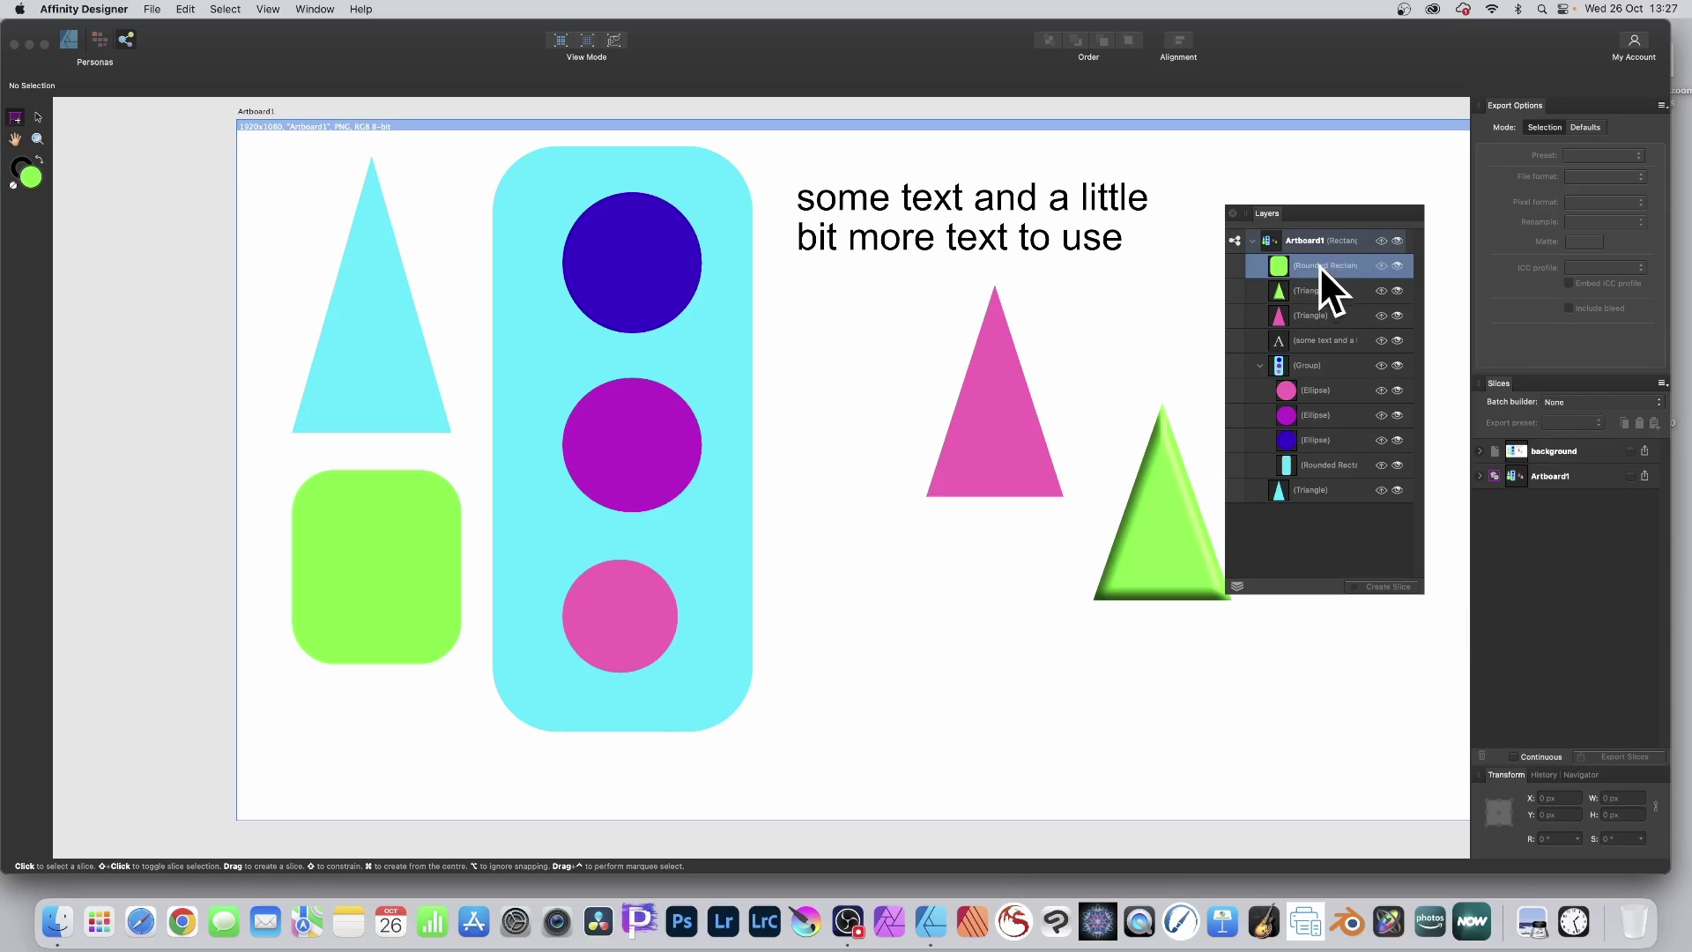
pyautogui.keyDown('shift'); pyautogui.click(1315, 292); pyautogui.keyUp('shift')
pyautogui.keyDown('shift'); pyautogui.click(1314, 311); pyautogui.keyUp('shift')
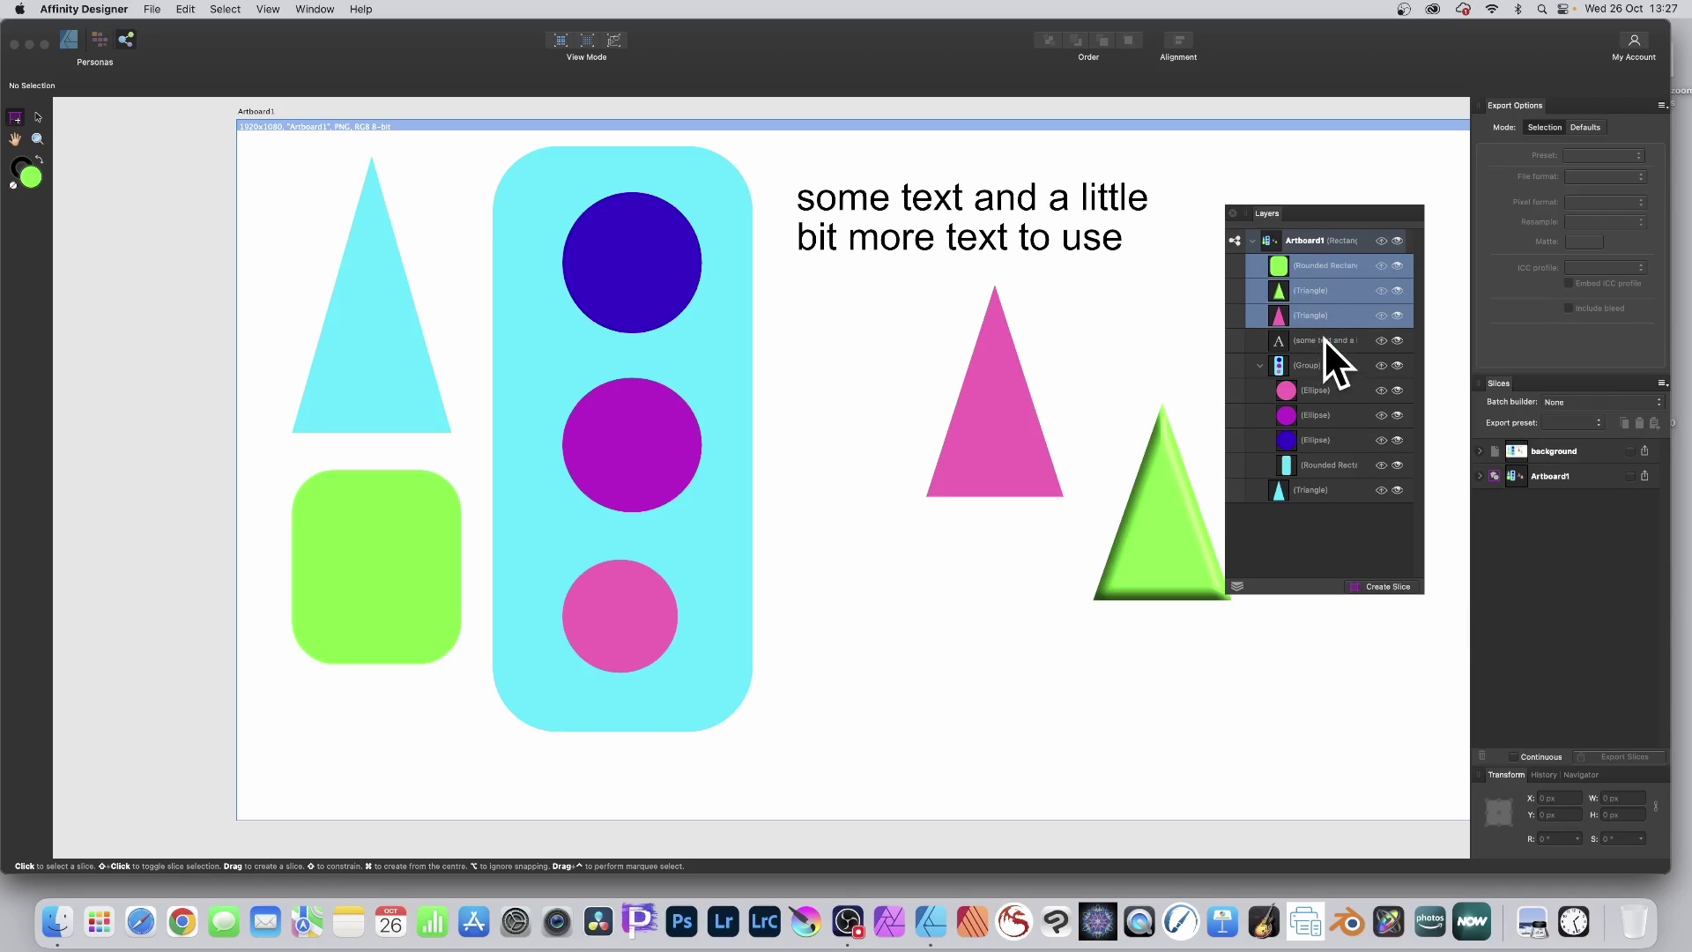
pyautogui.keyDown('shift'); pyautogui.click(1324, 340); pyautogui.keyUp('shift')
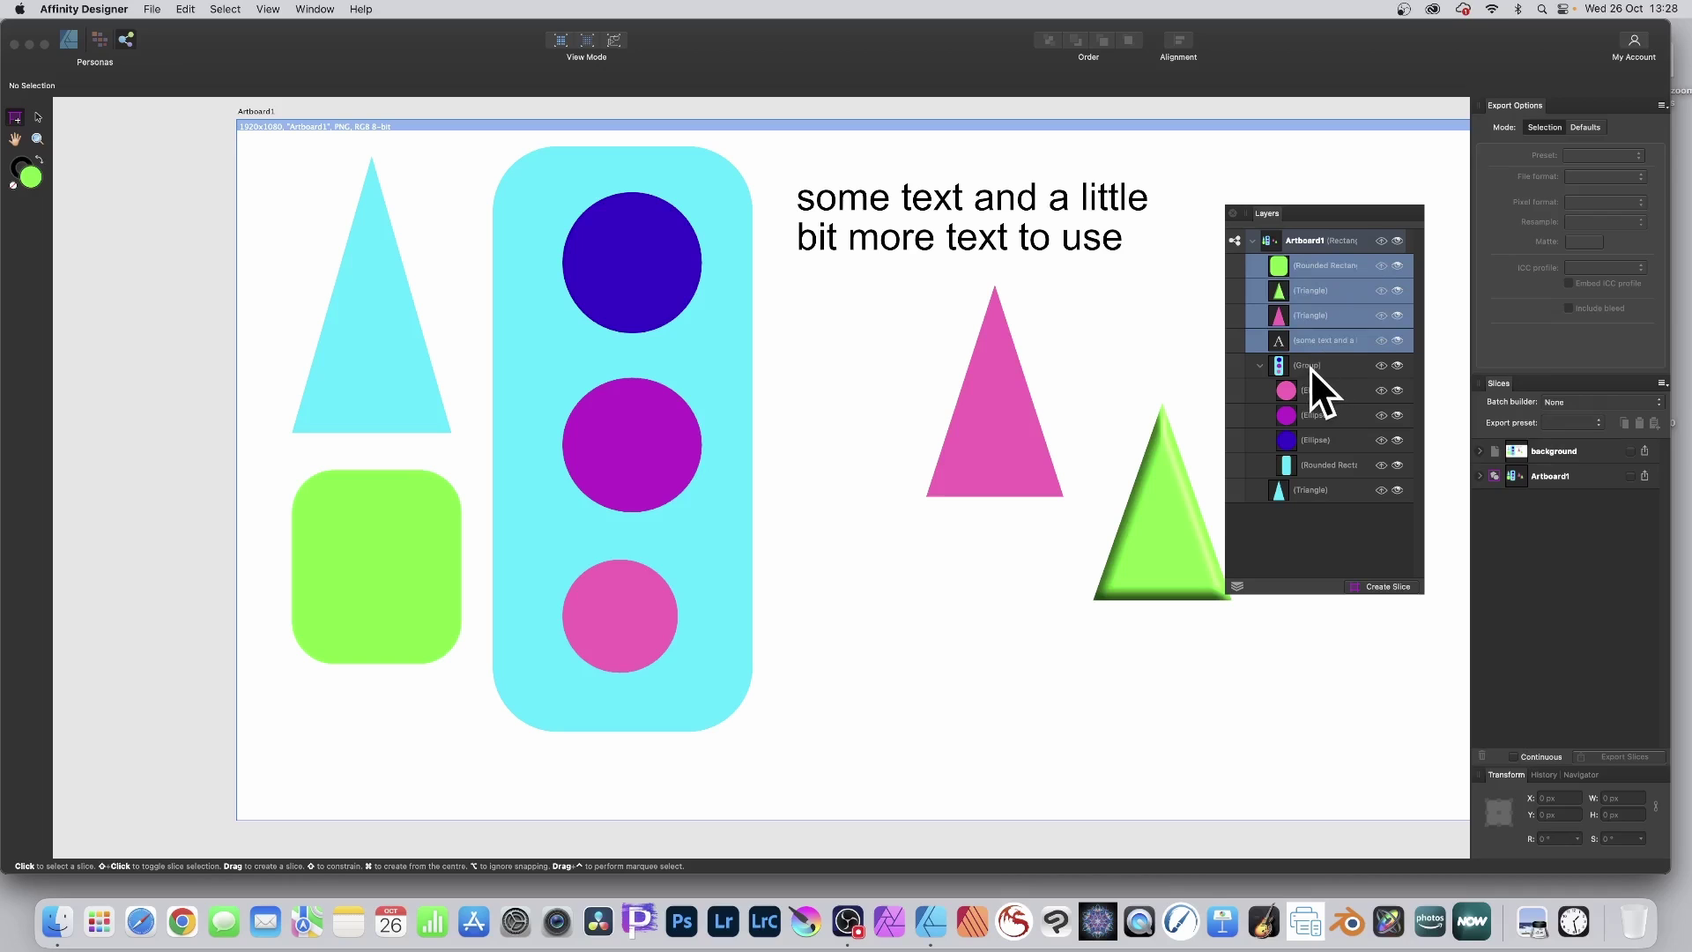
pyautogui.keyDown('shift'); pyautogui.click(1311, 366); pyautogui.keyUp('shift')
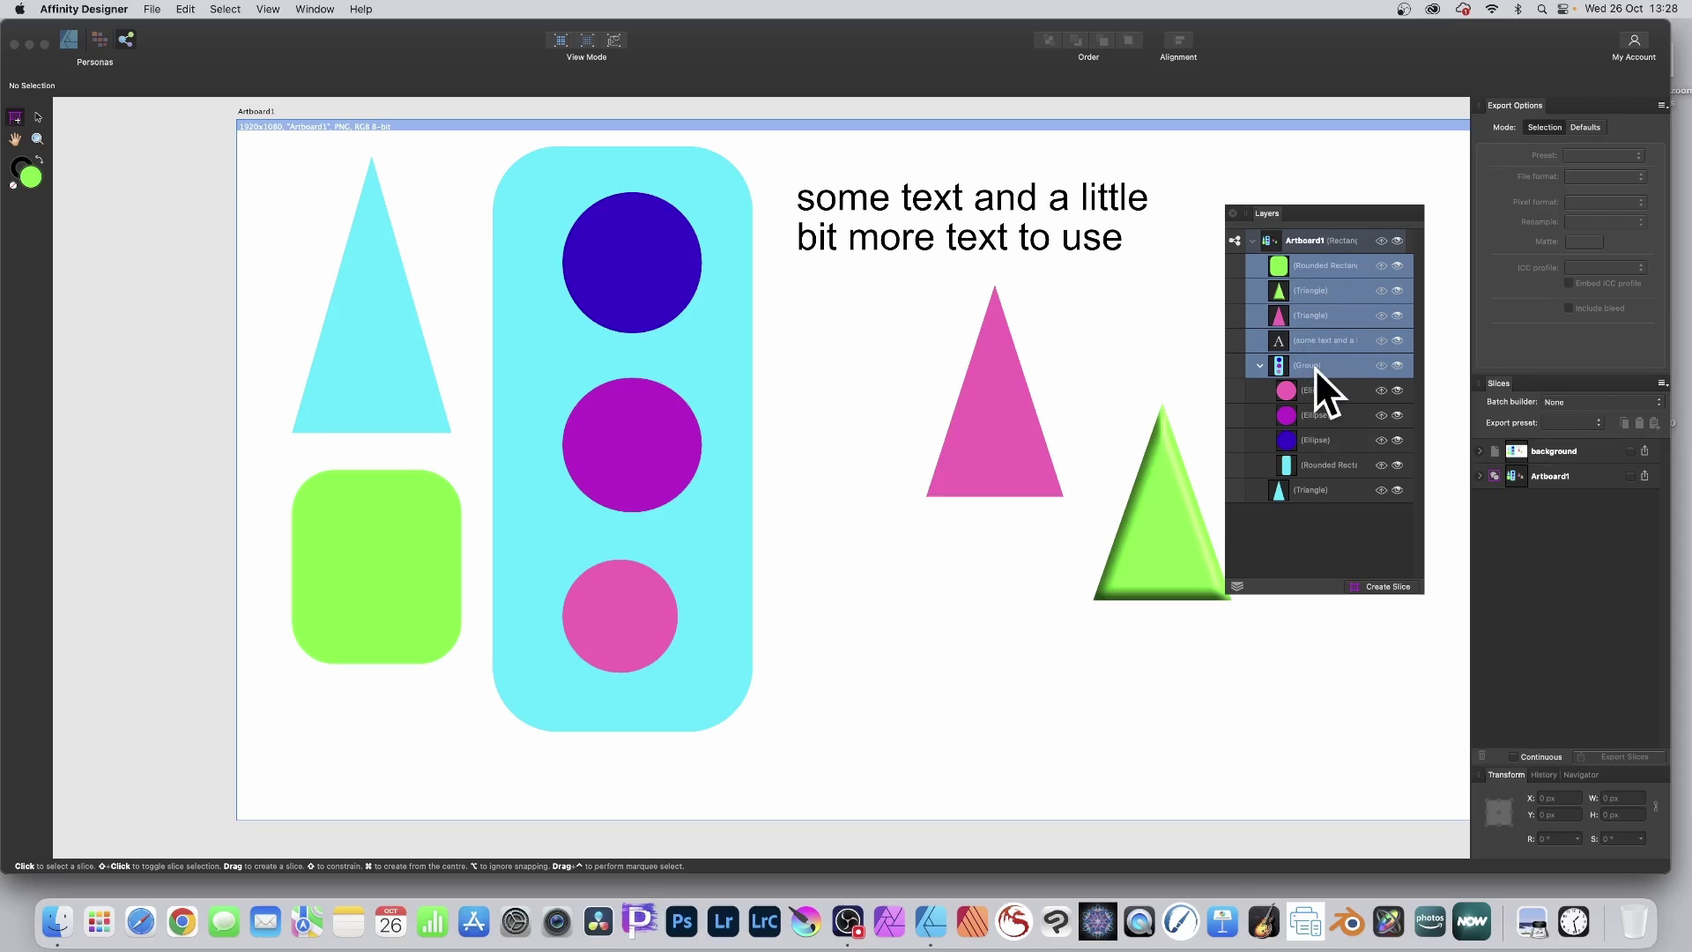
pyautogui.keyDown('super'); pyautogui.click(1330, 488); pyautogui.keyUp('super')
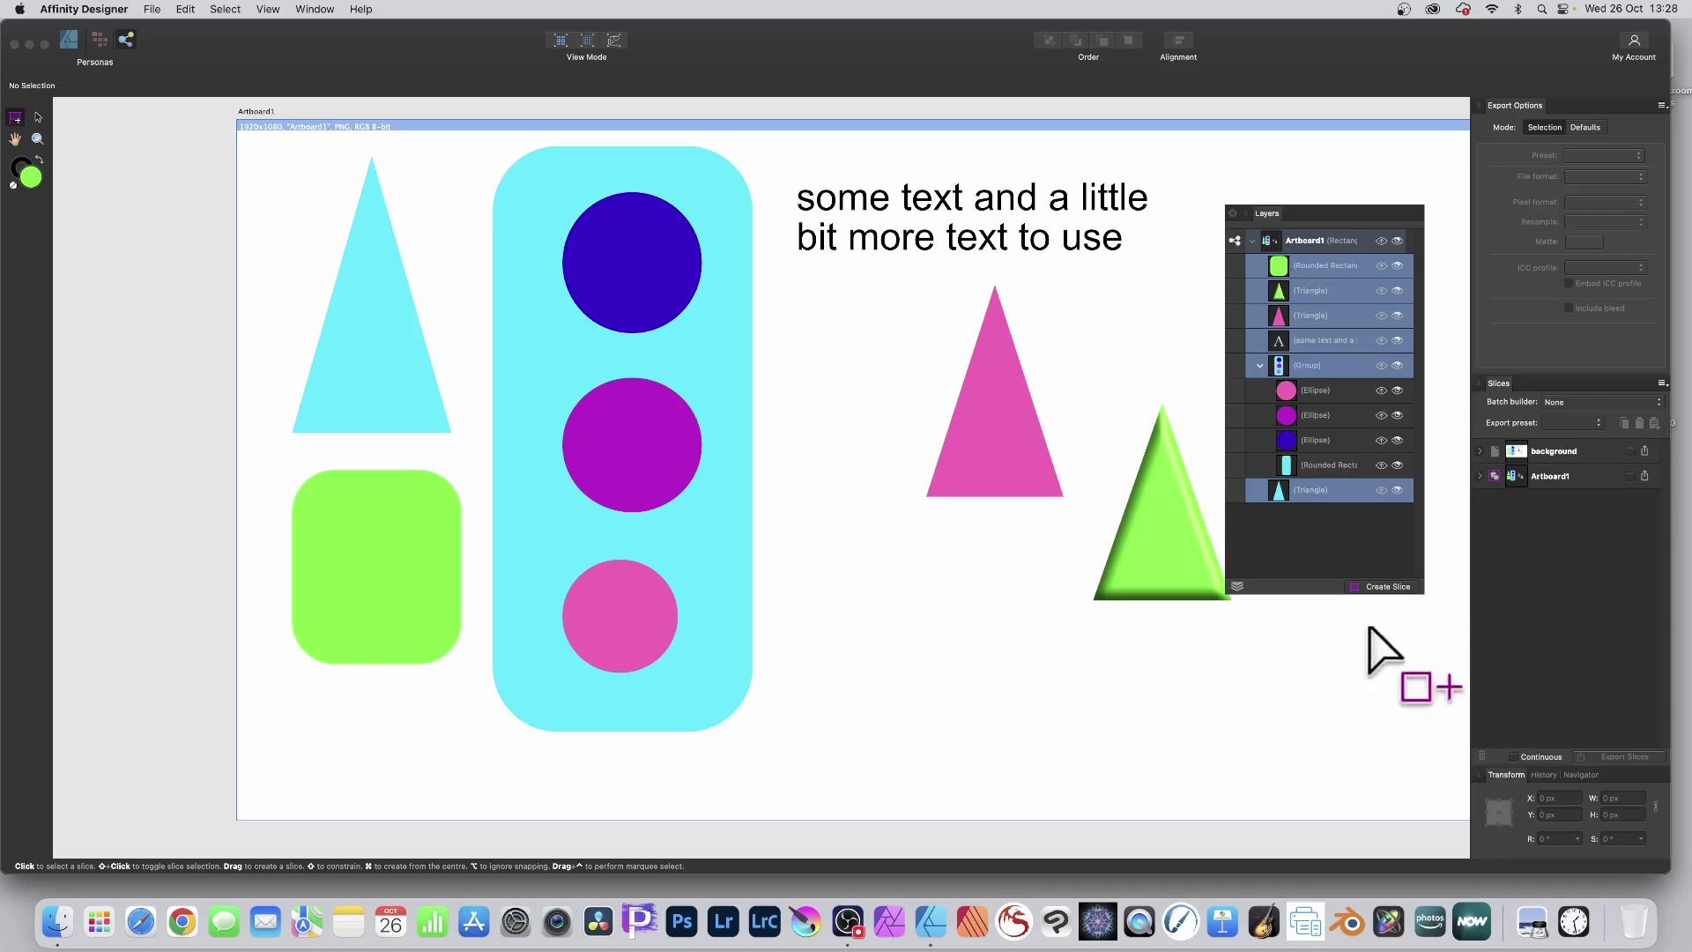
pyautogui.click(1395, 587)
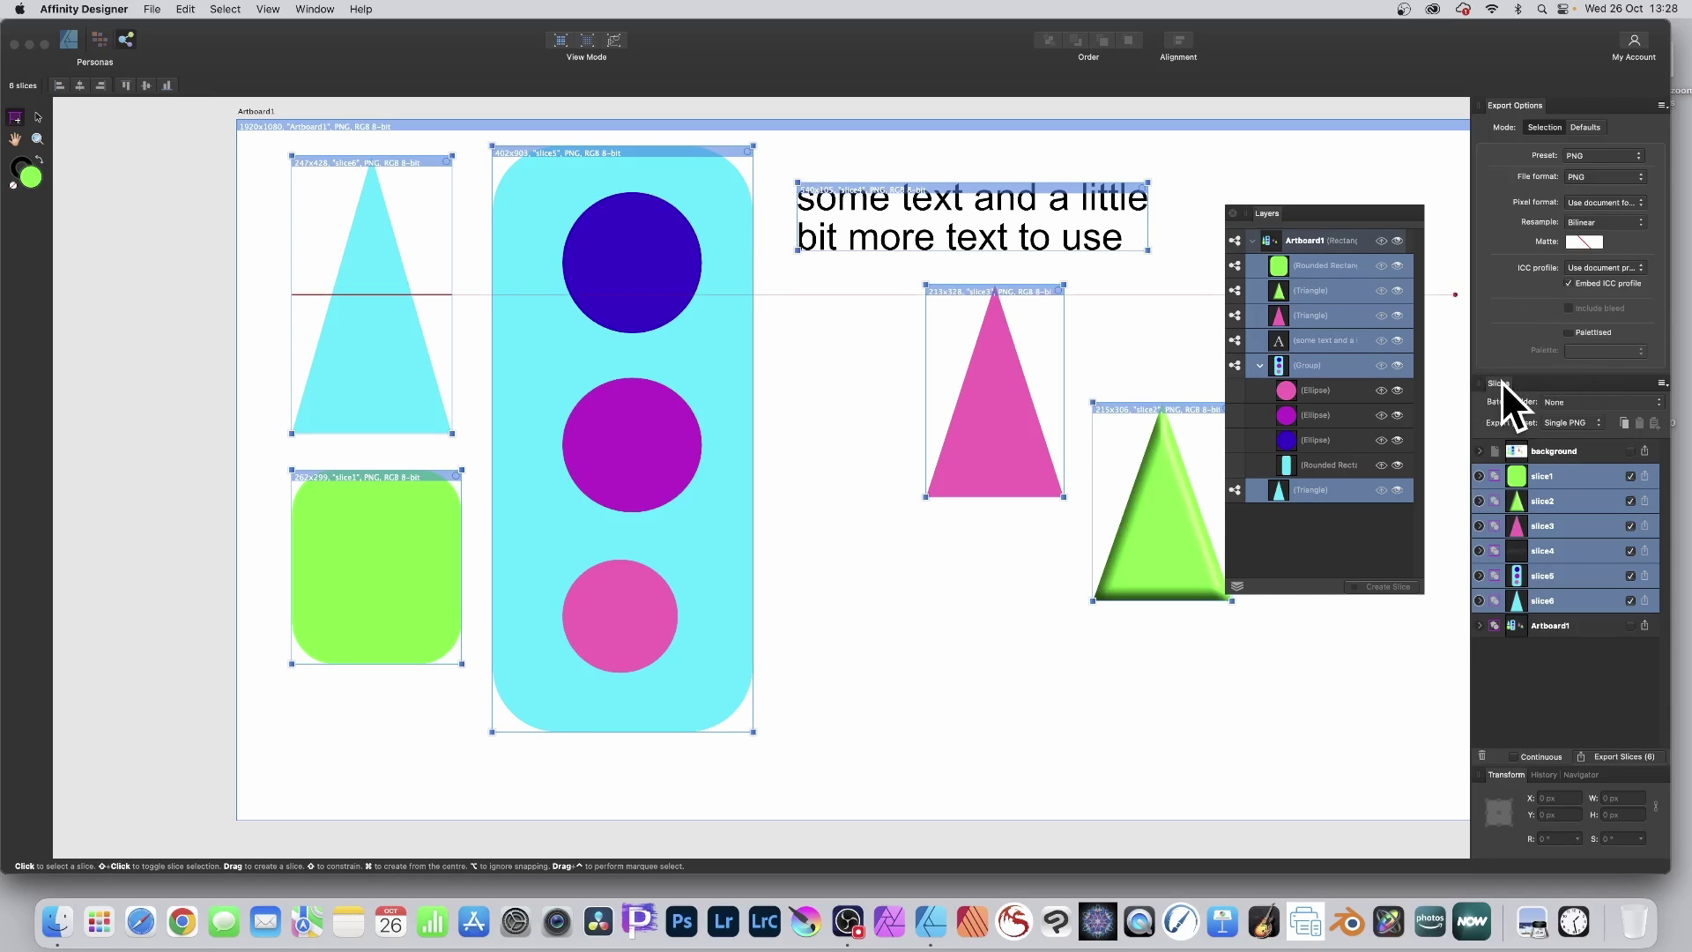
# Float the Slices panel over the canvas, keeping Single PNG as the export preset
pyautogui.moveTo(1498, 383); pyautogui.dragTo(842, 233)
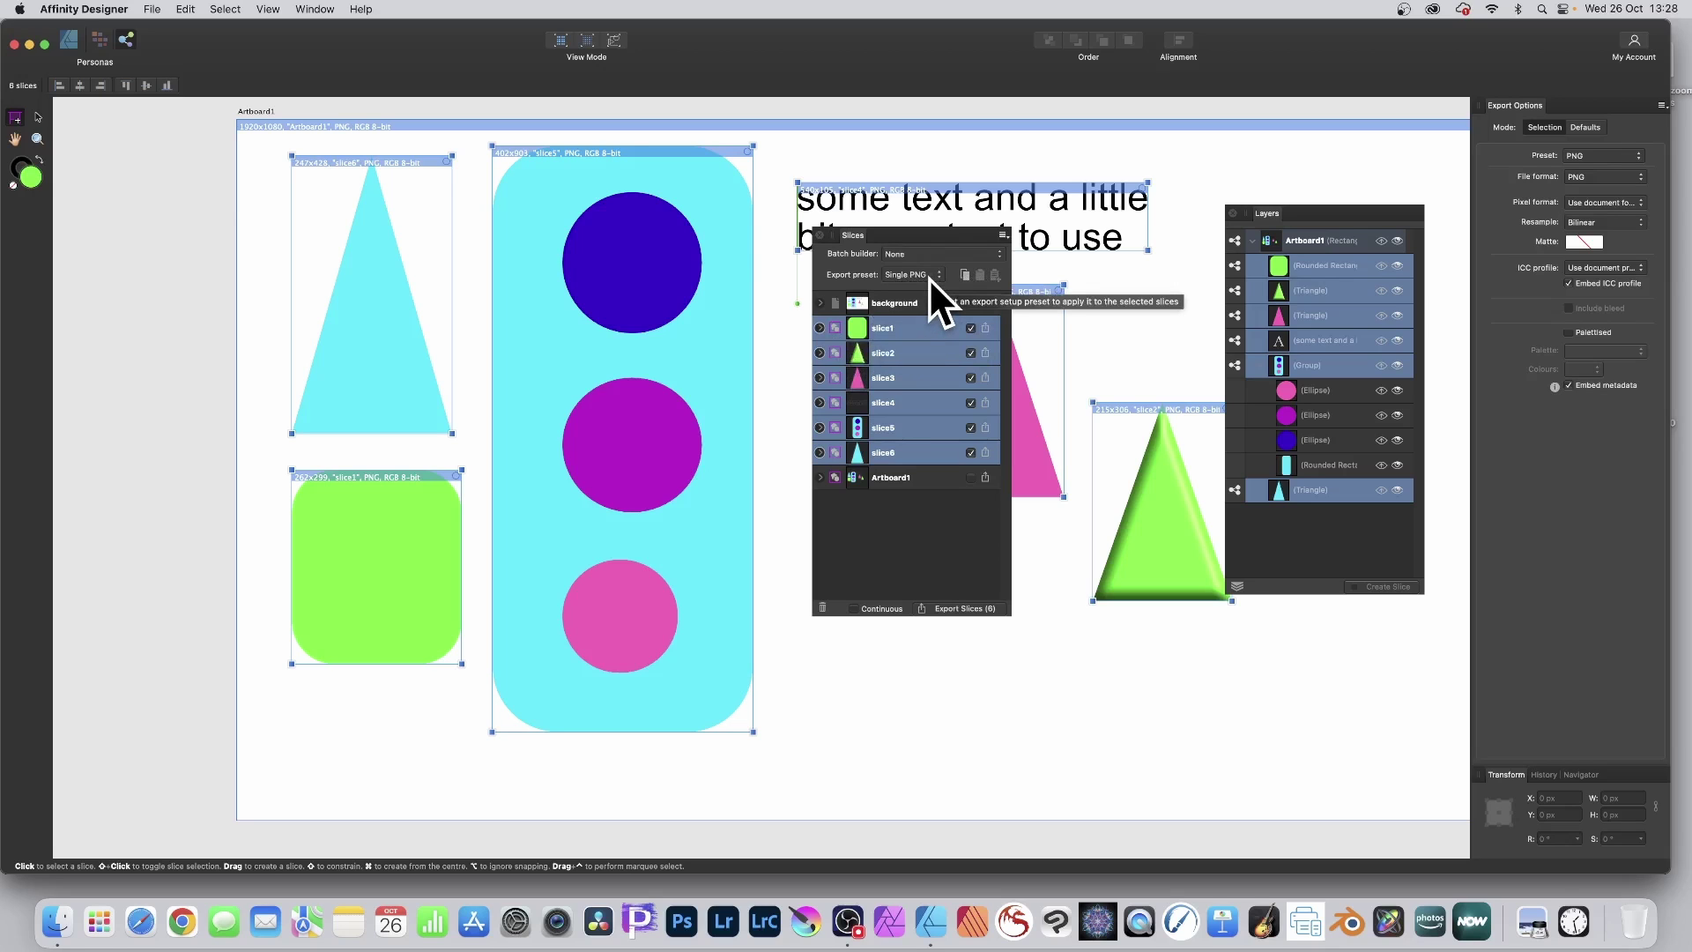
pyautogui.click(929, 278)
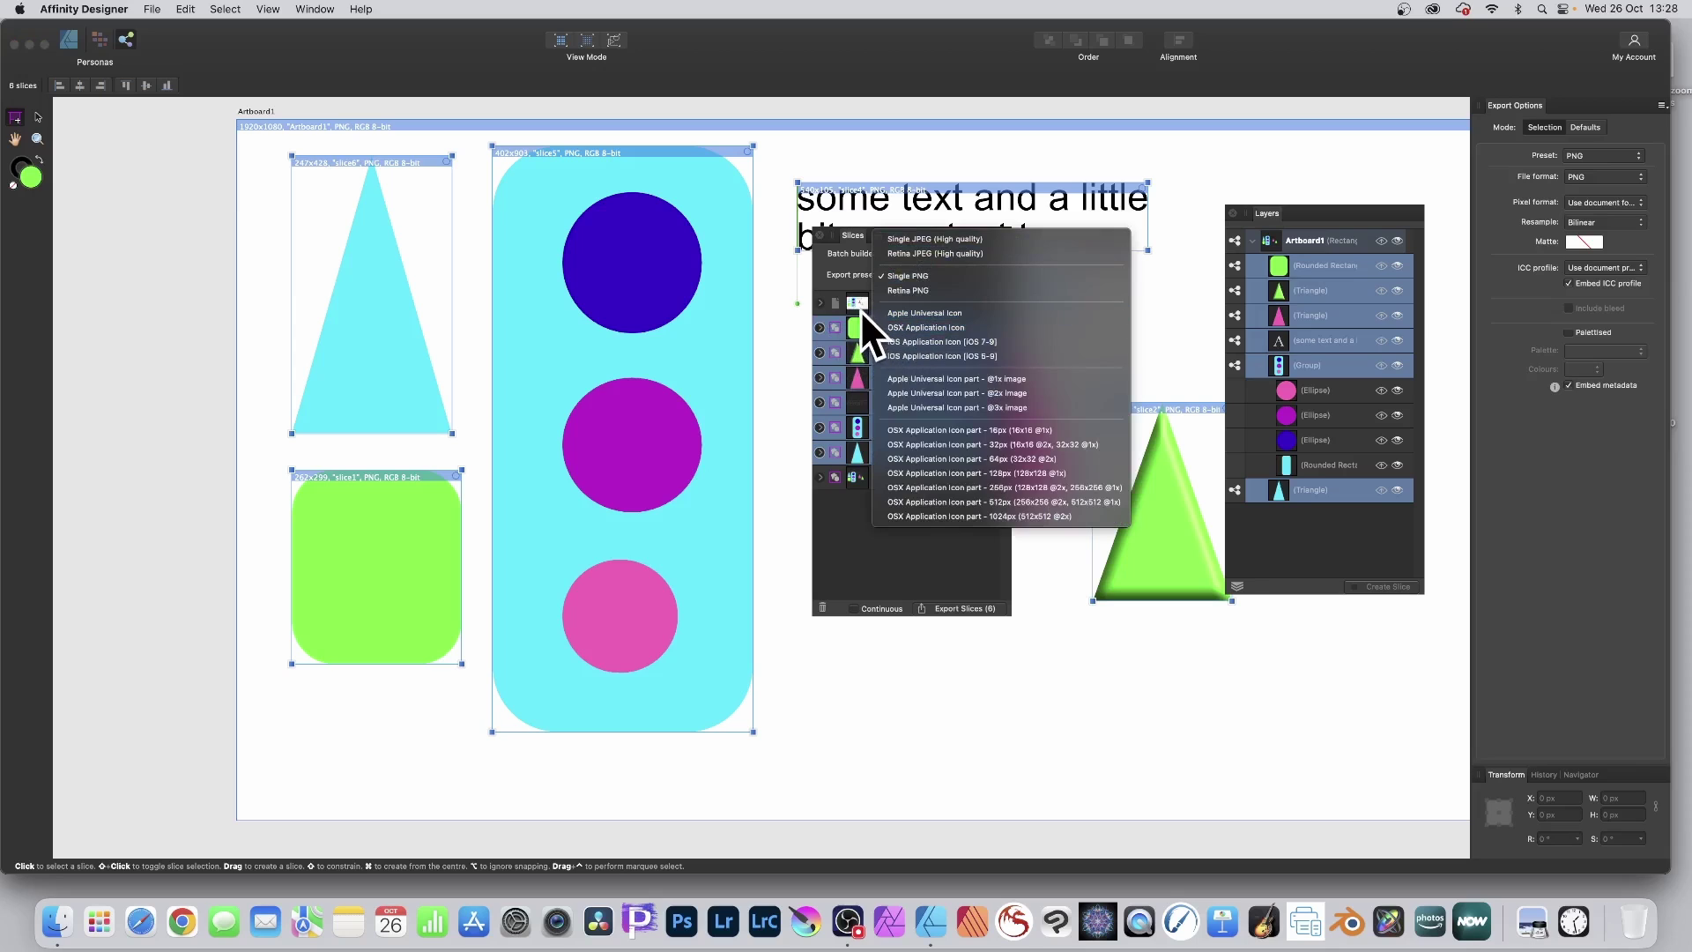
pyautogui.click(833, 286)
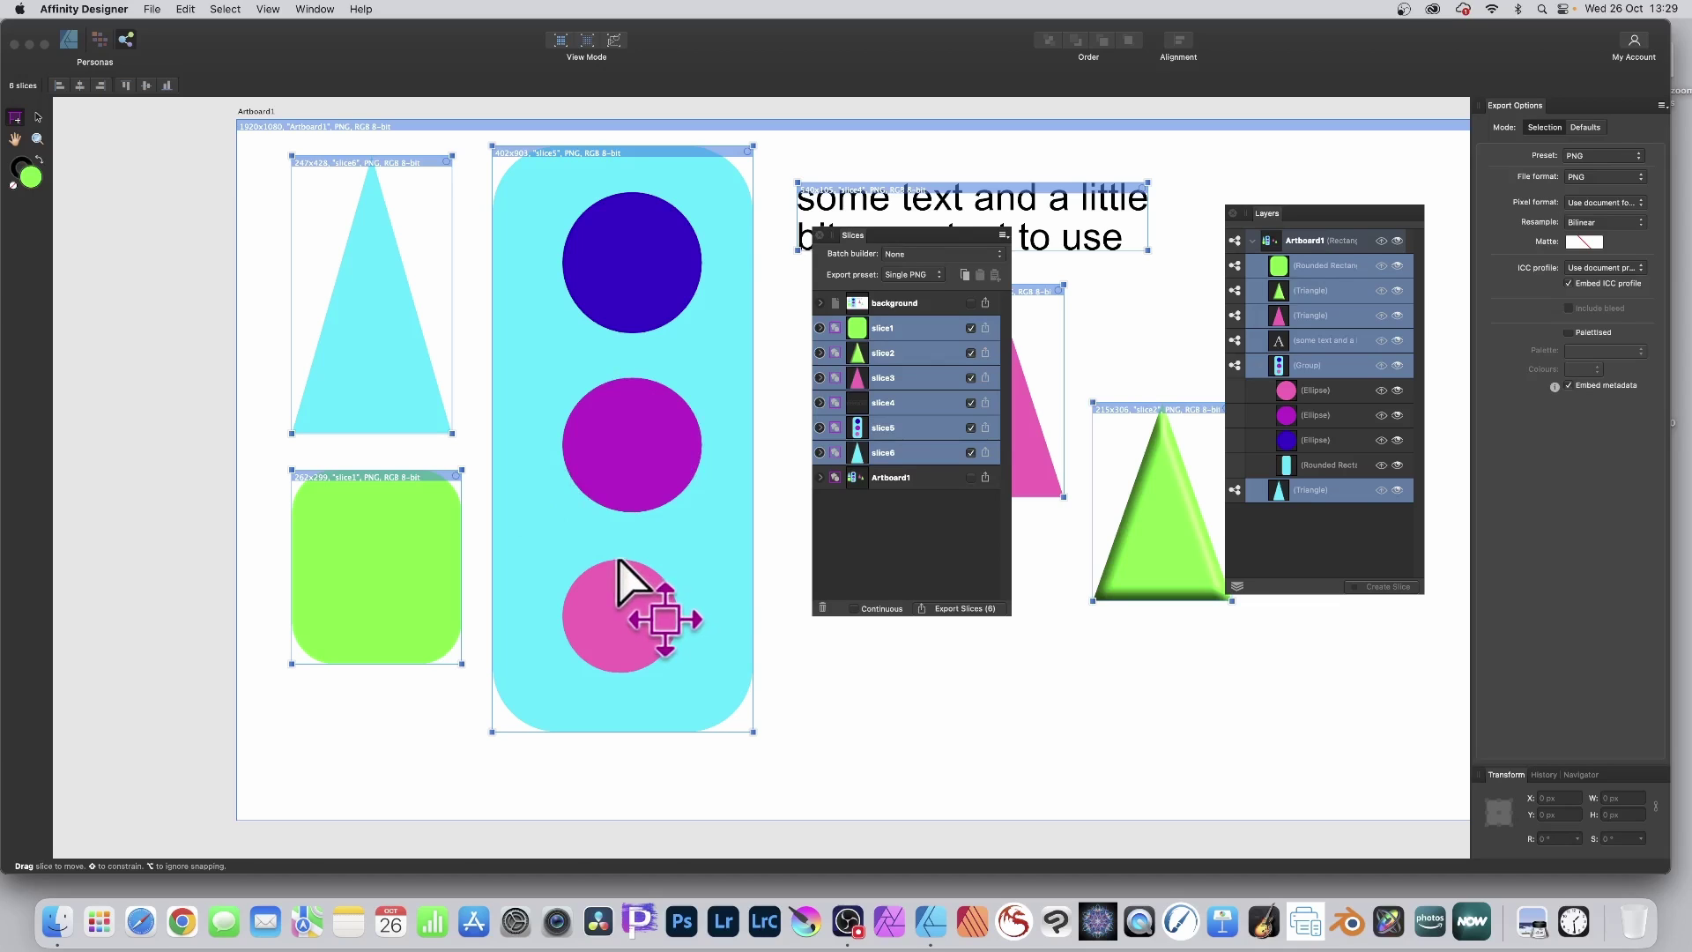
# Expand slice1 and slice2 and open the path components editor for slice1's output path
pyautogui.click(820, 328)
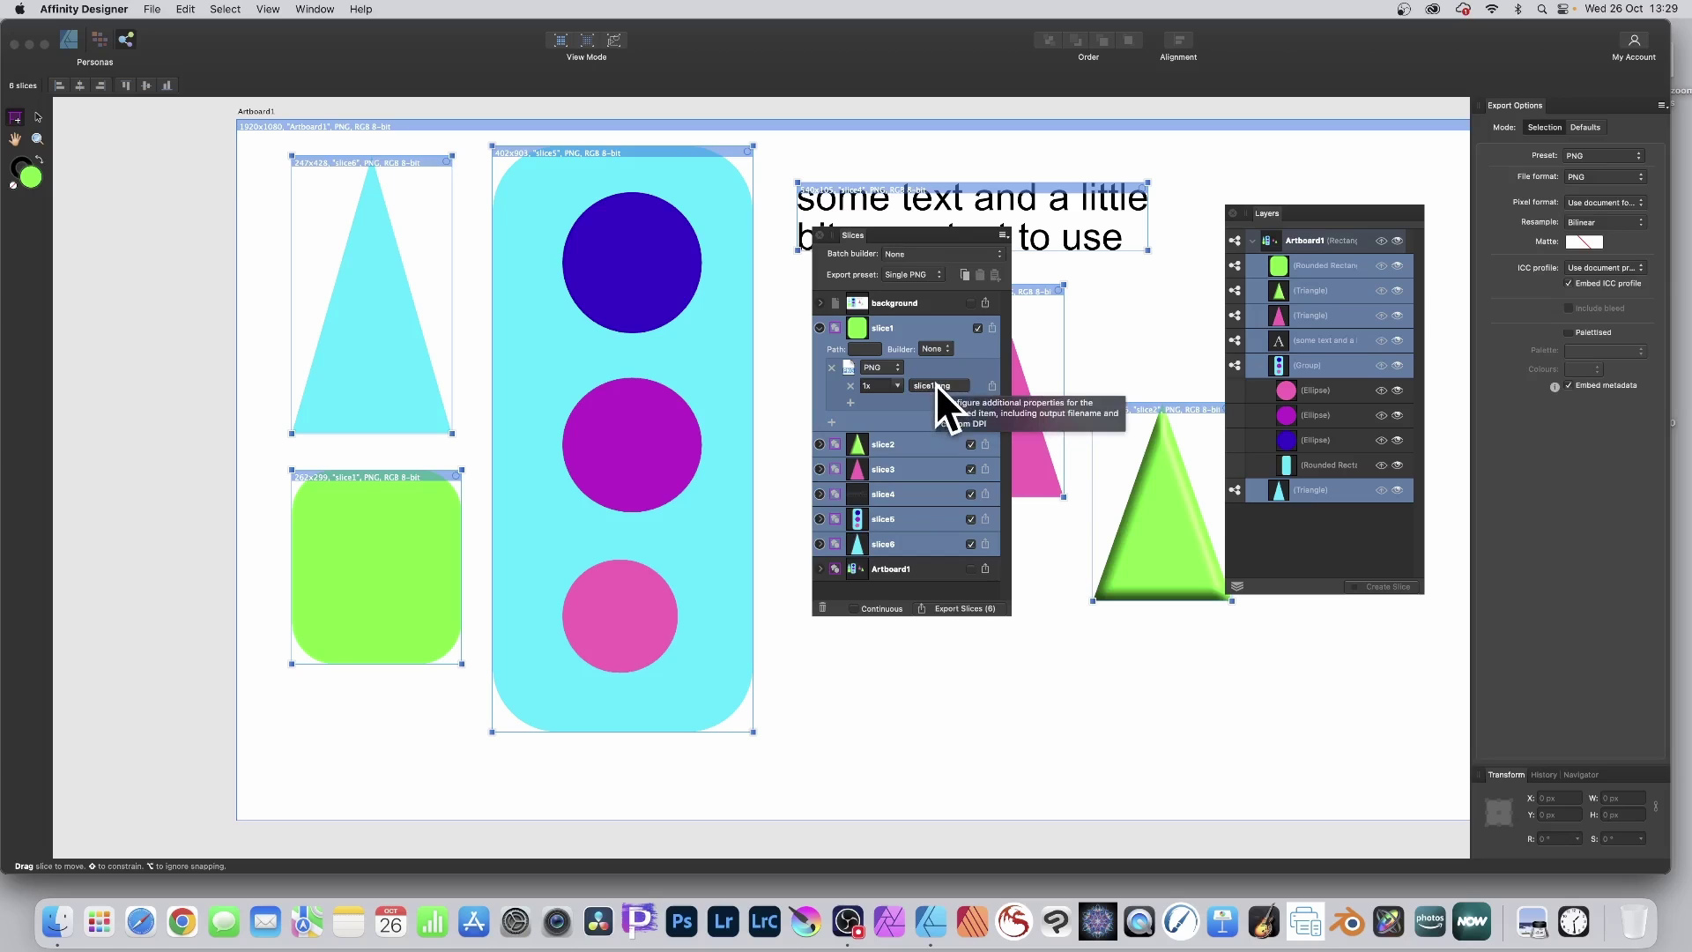
pyautogui.click(819, 444)
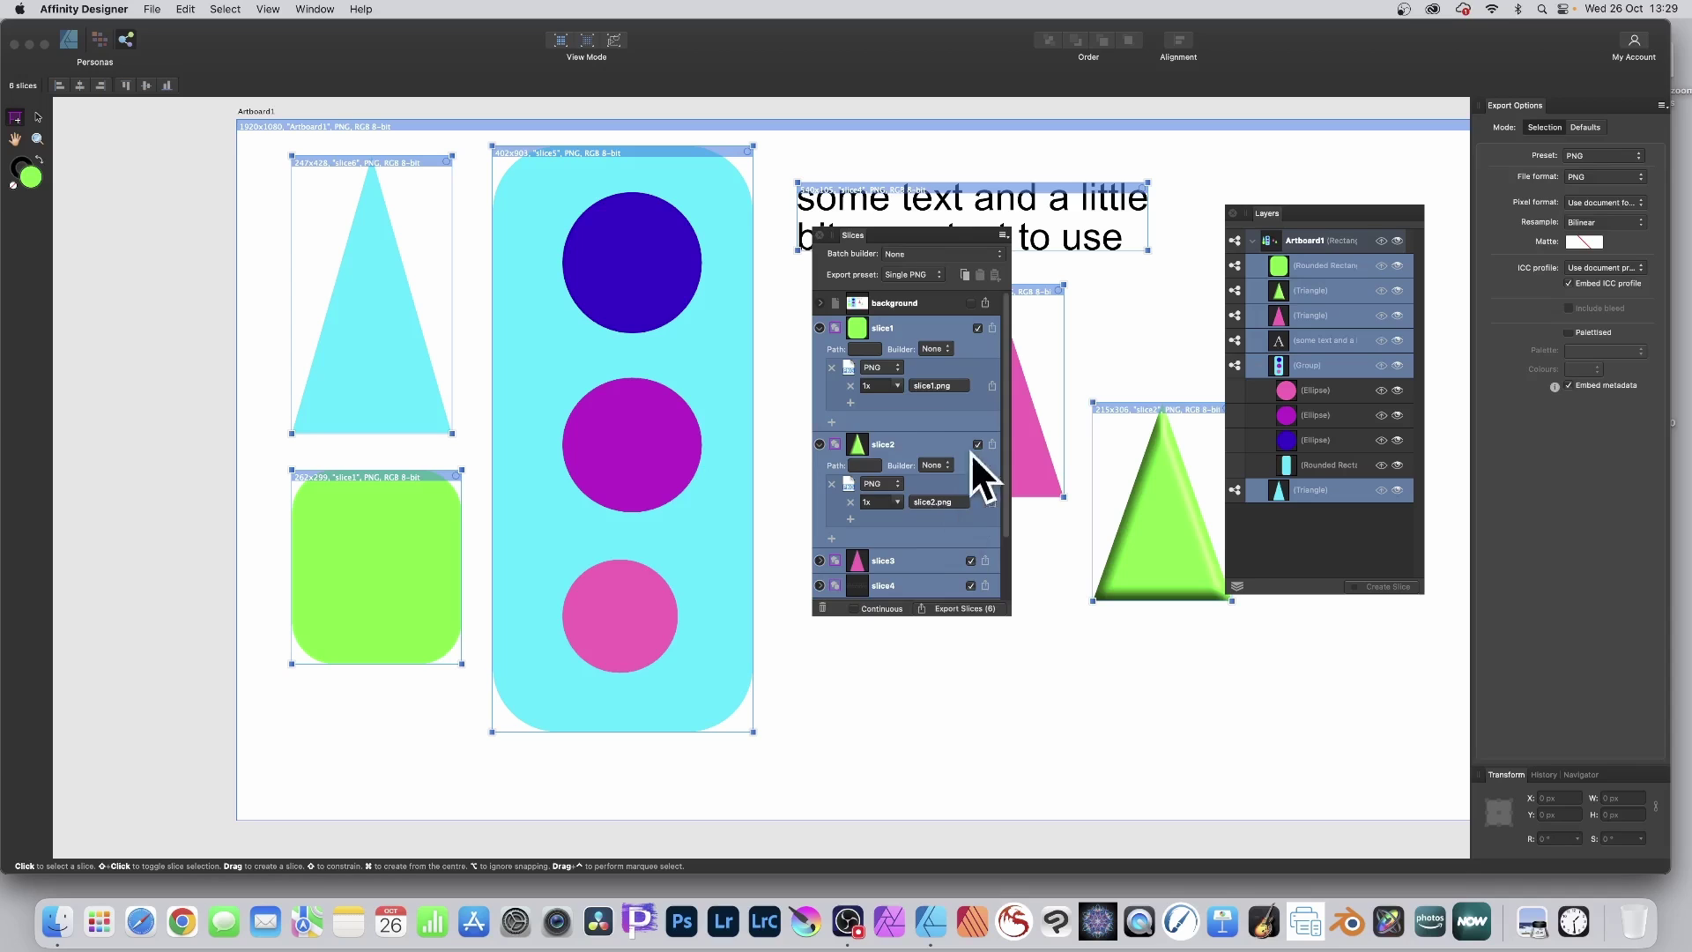
pyautogui.click(933, 386)
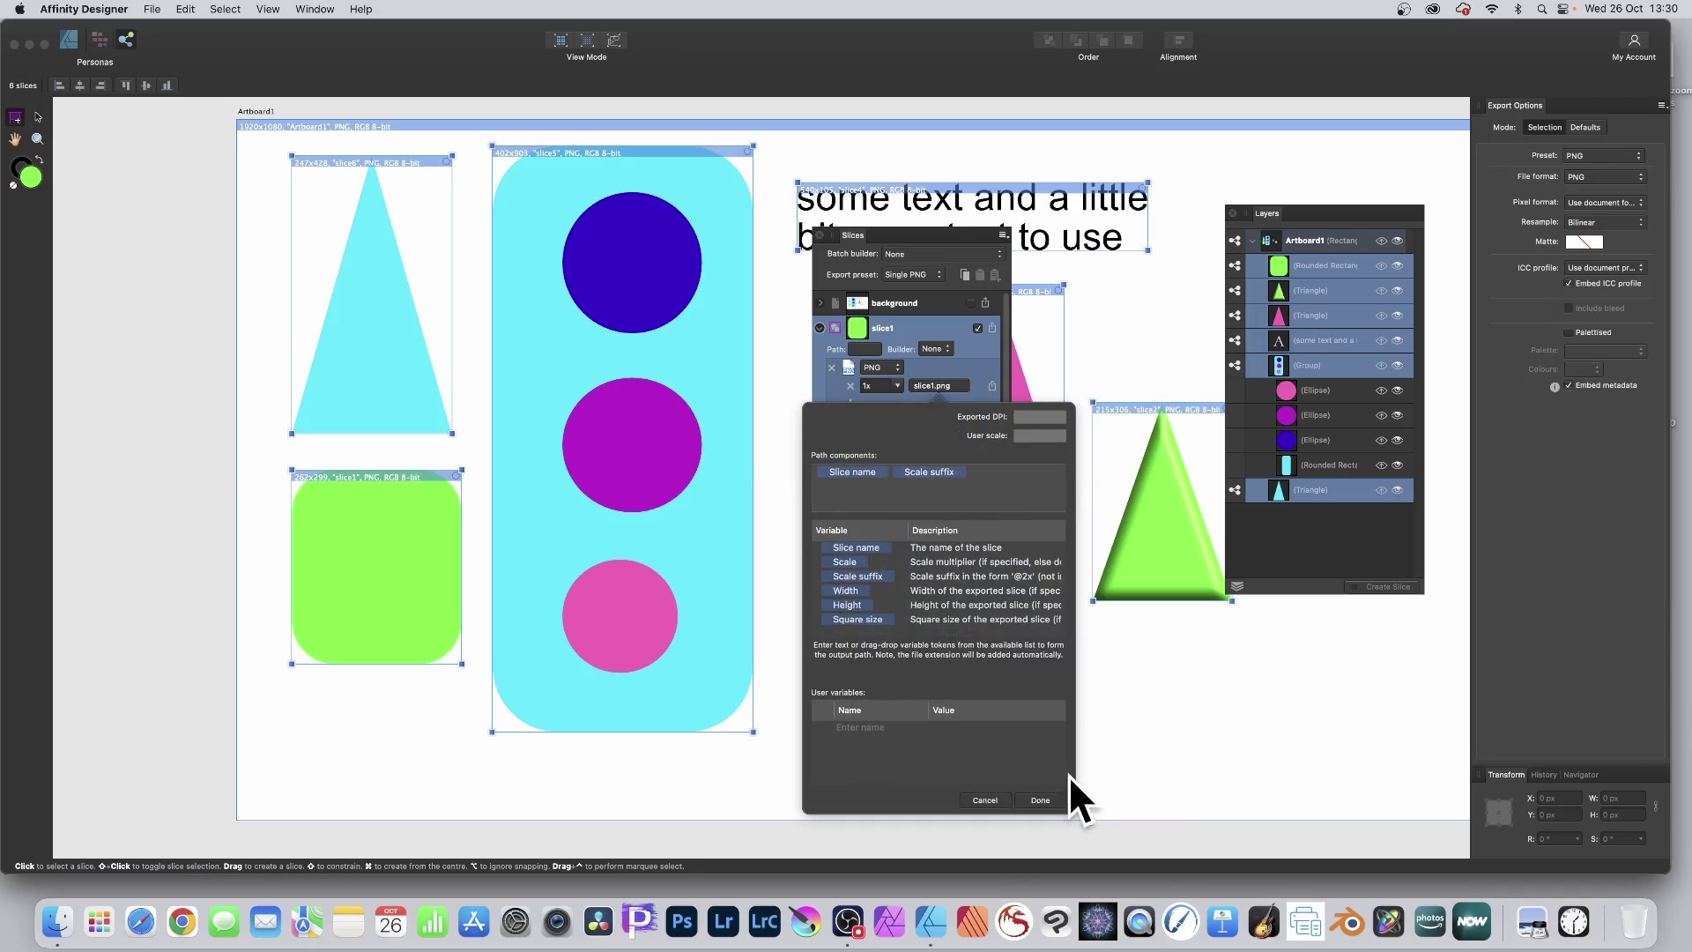
pyautogui.click(1043, 799)
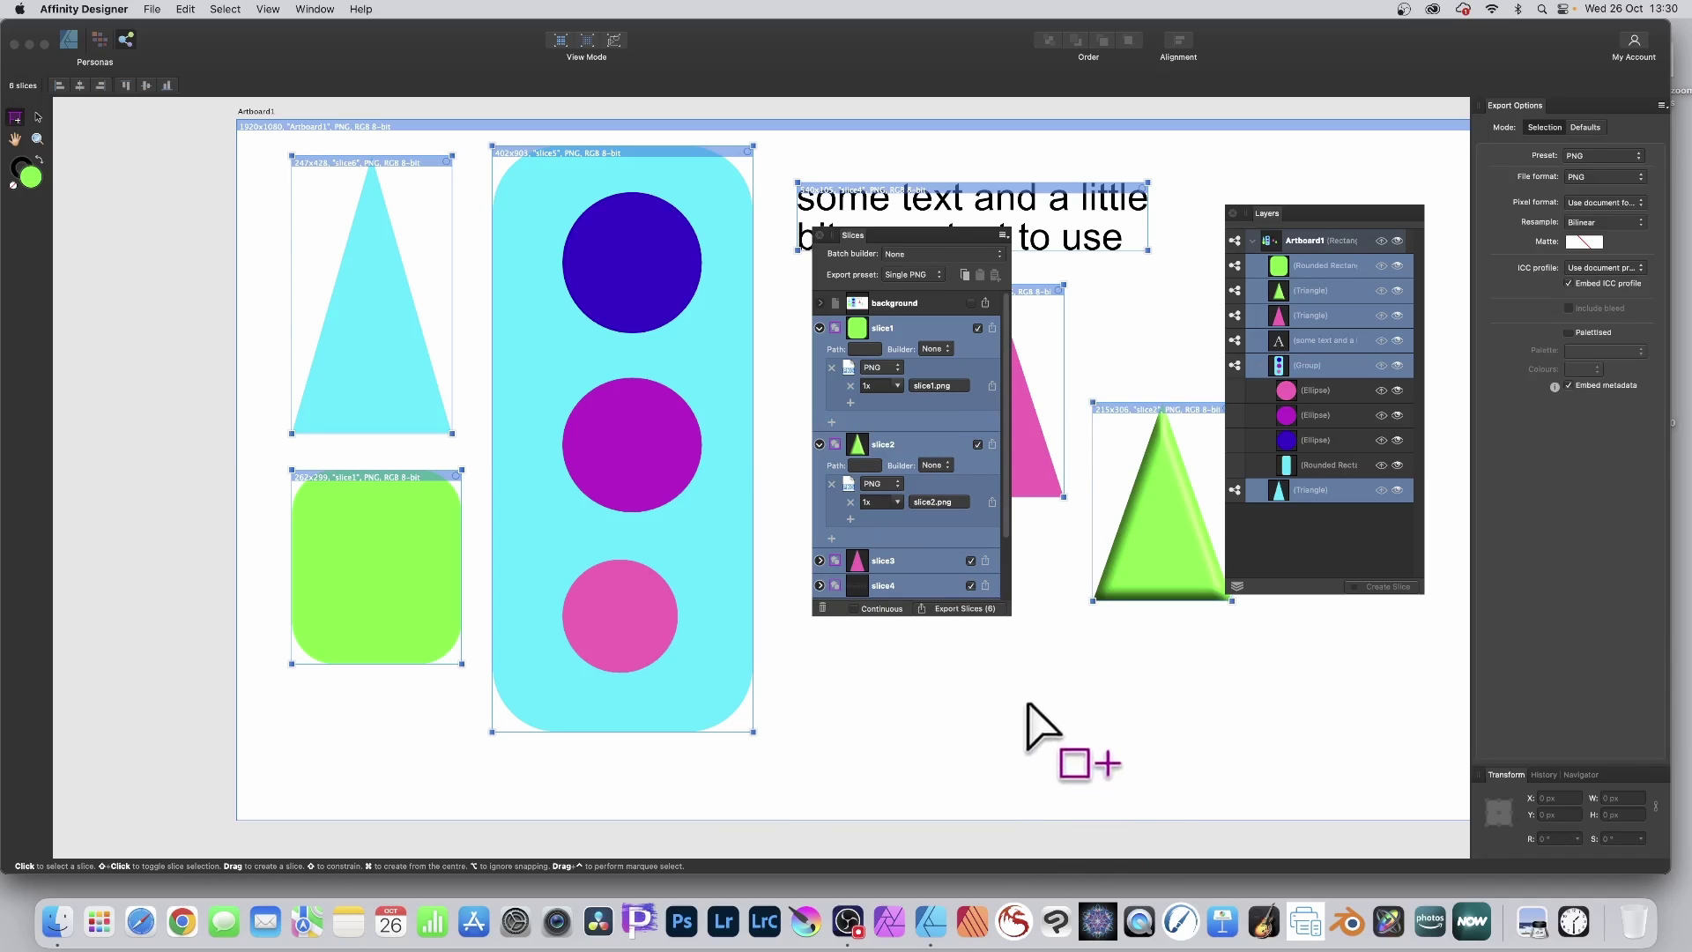
pyautogui.click(863, 349)
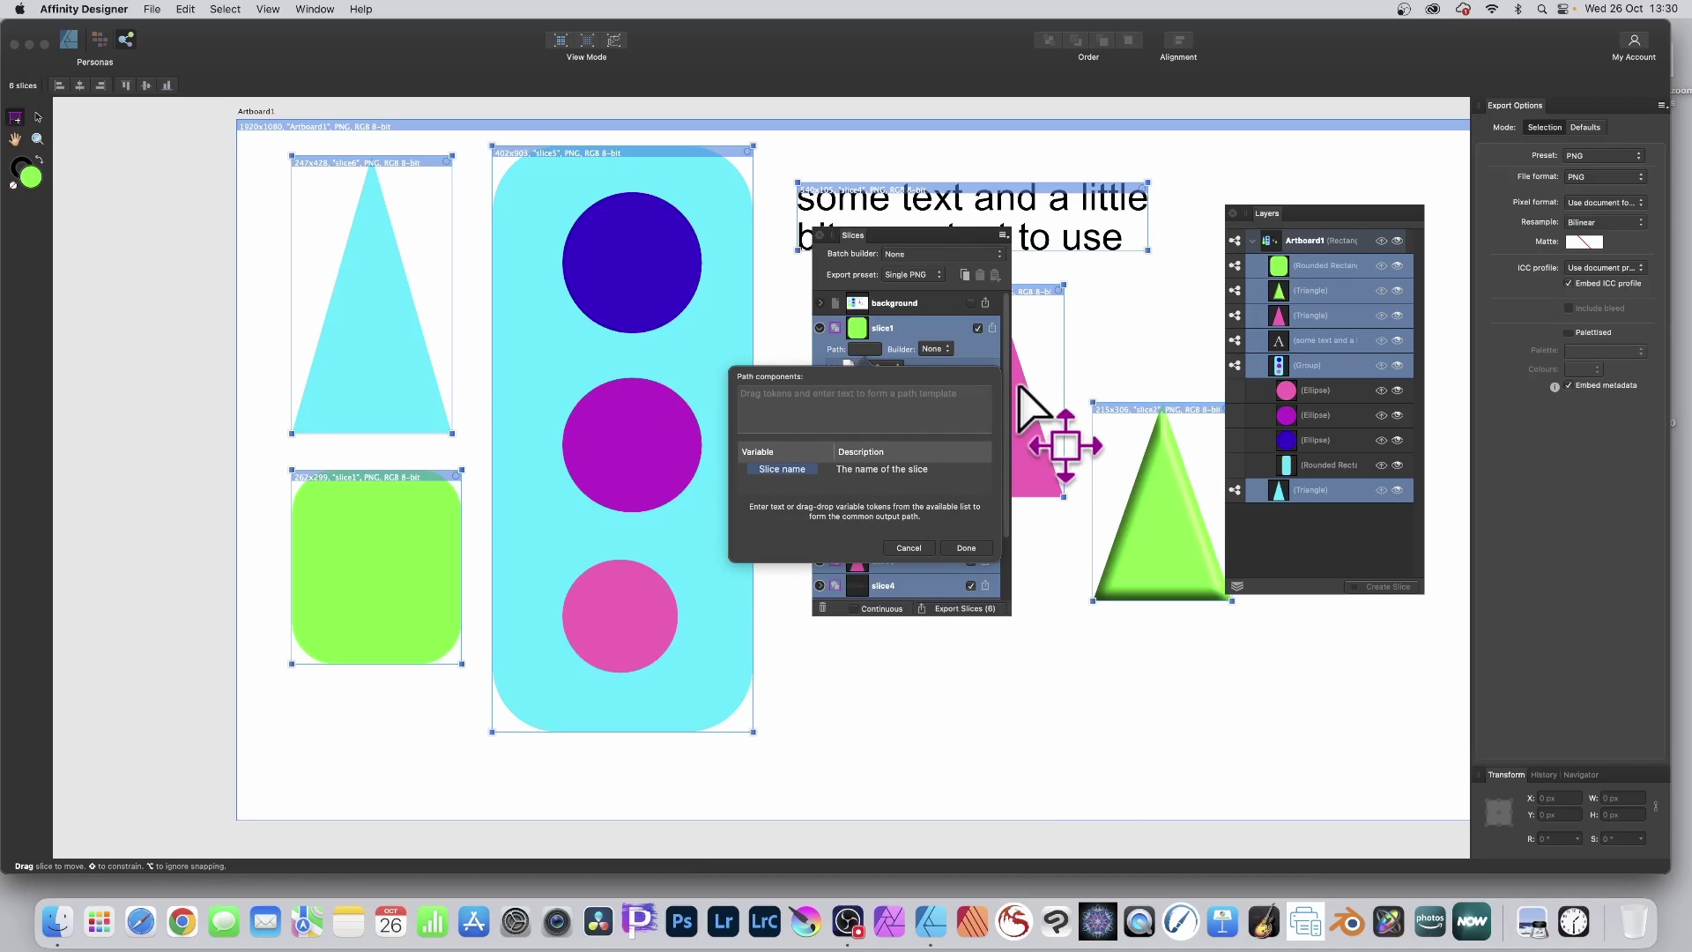
# Close the path editor and set slice5 to export at 3x scale
pyautogui.scroll(-2, 1021, 390)
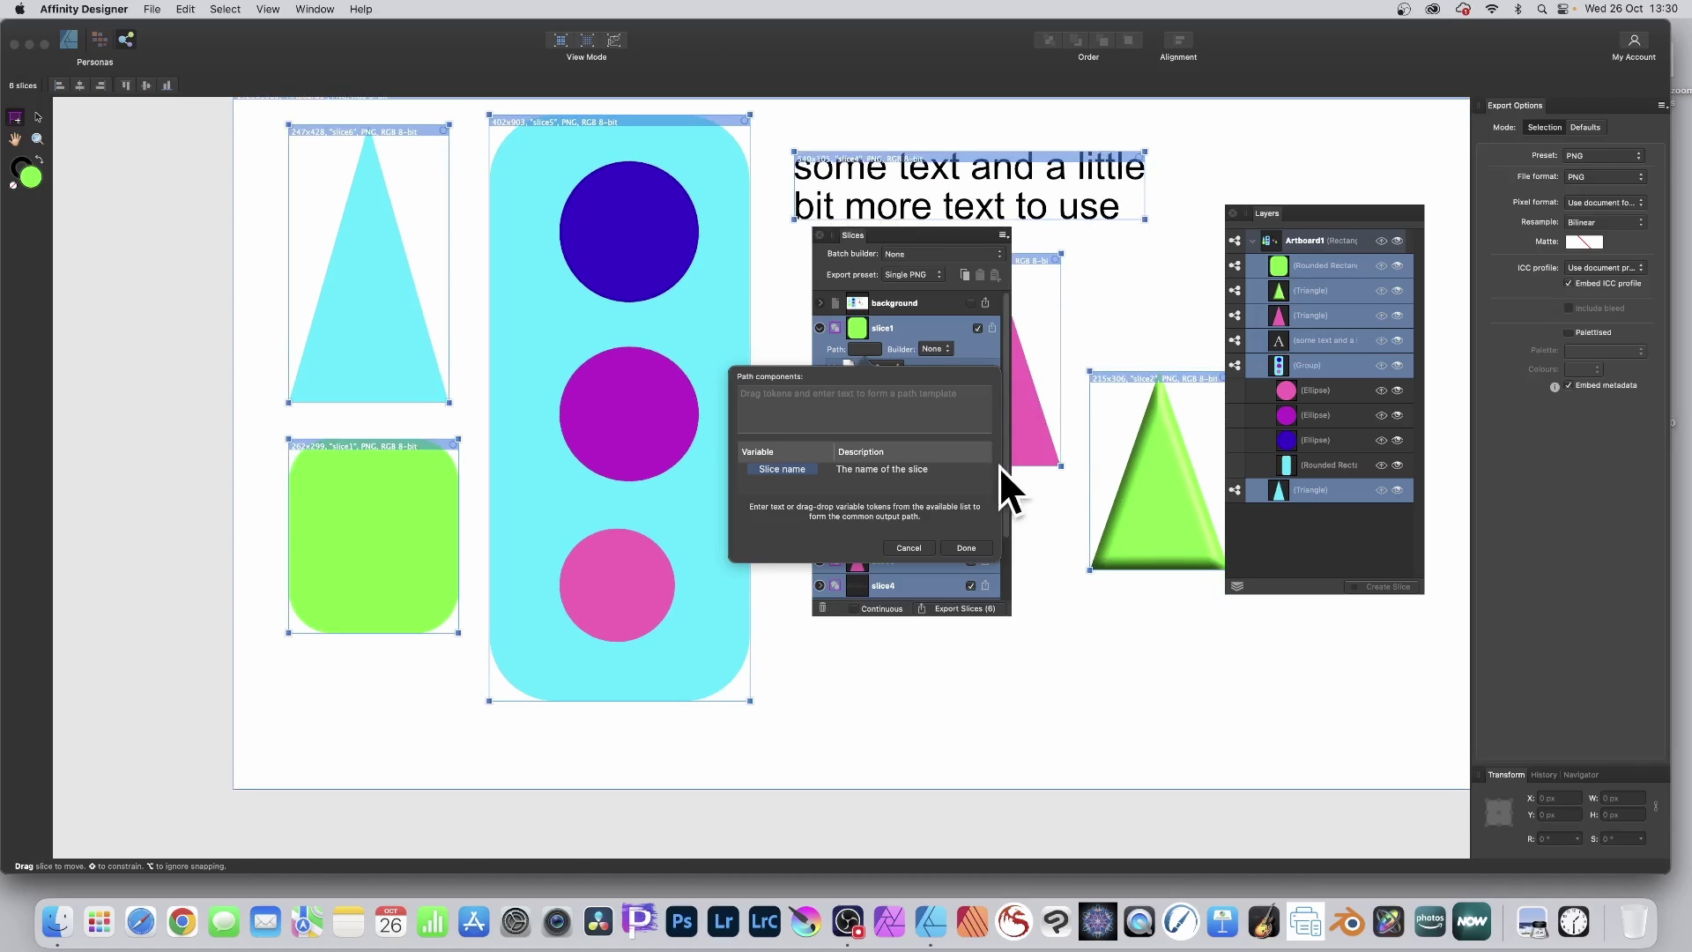
pyautogui.click(913, 548)
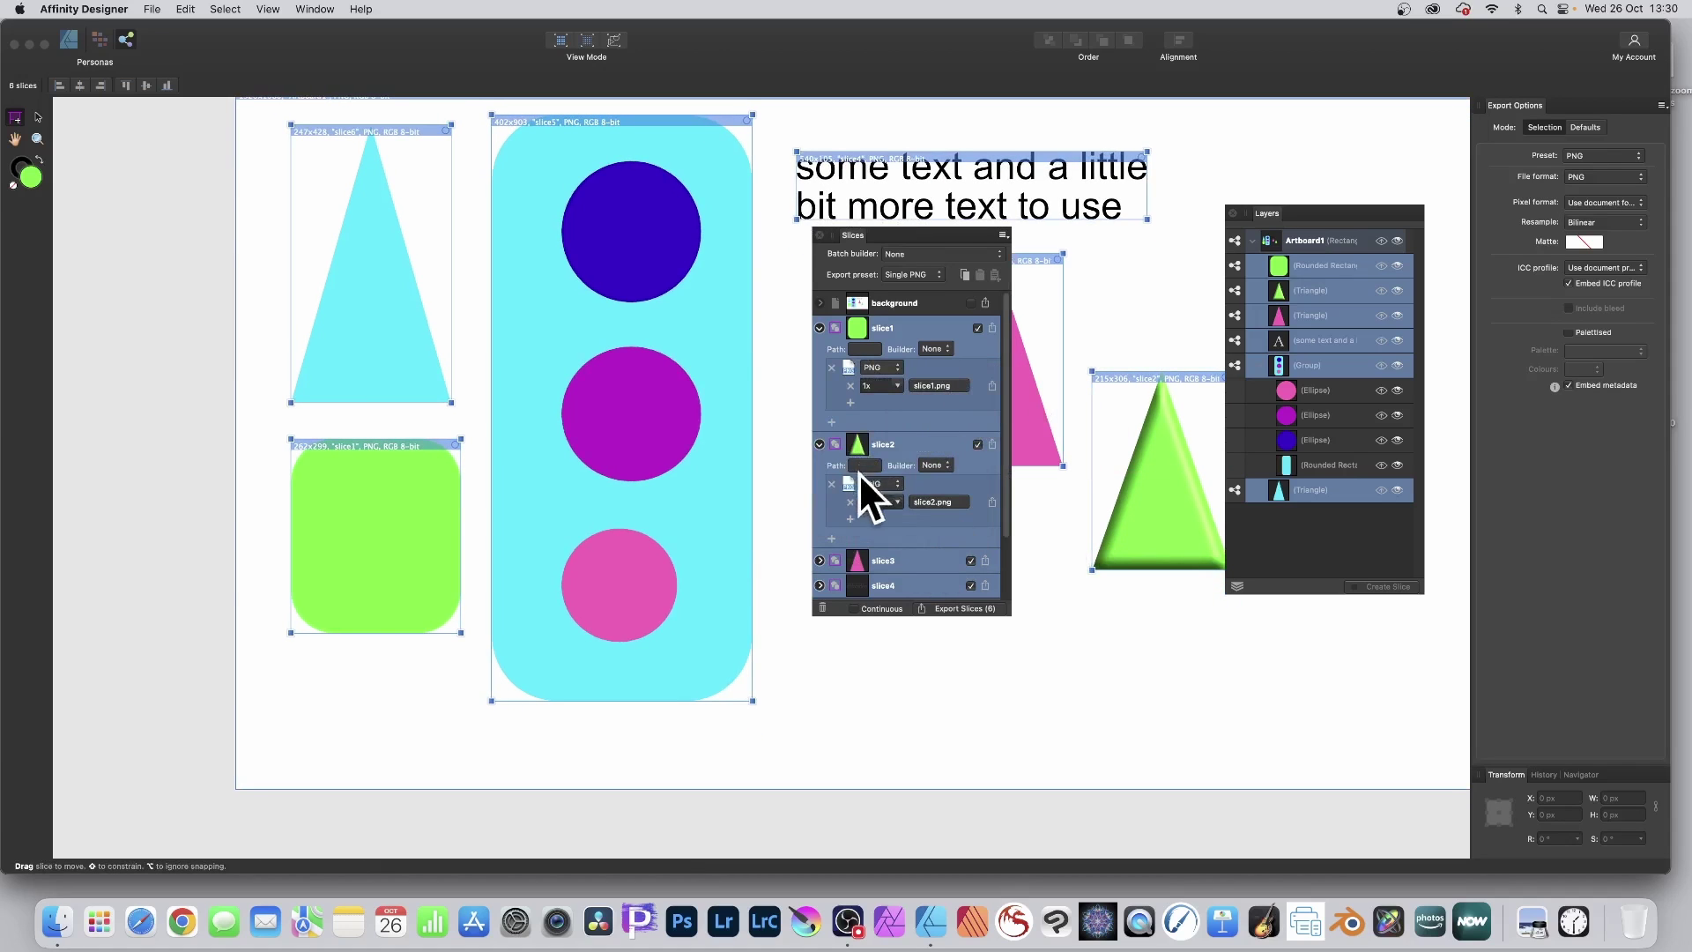
pyautogui.scroll(-3, 881, 528)
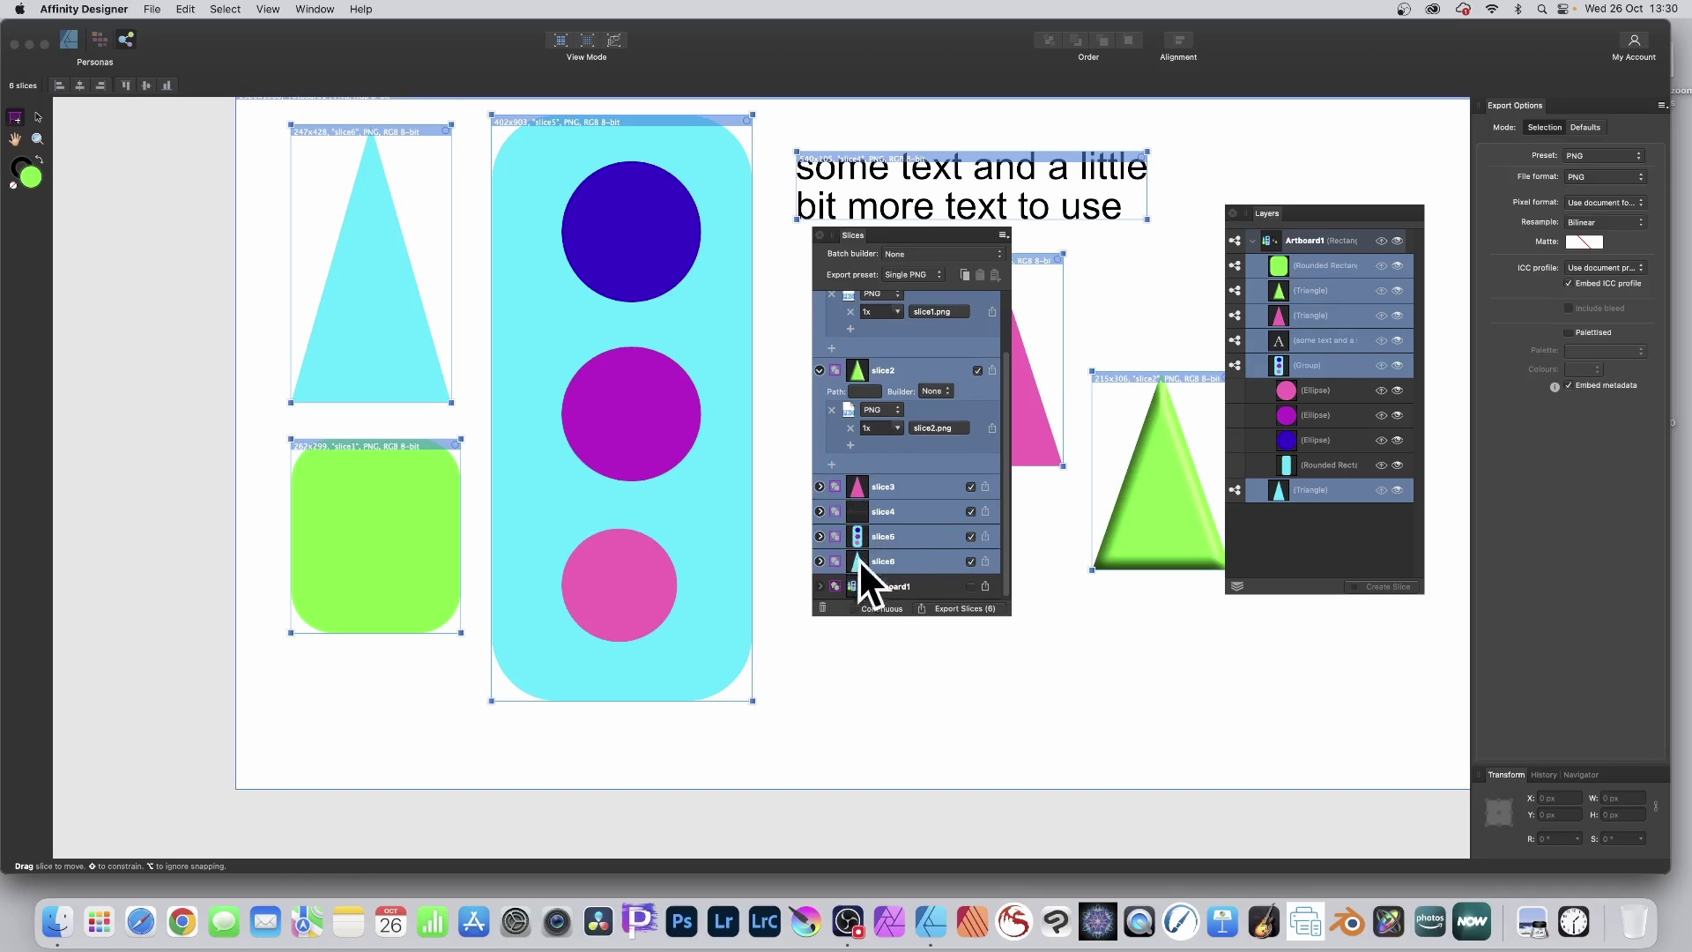
pyautogui.click(821, 536)
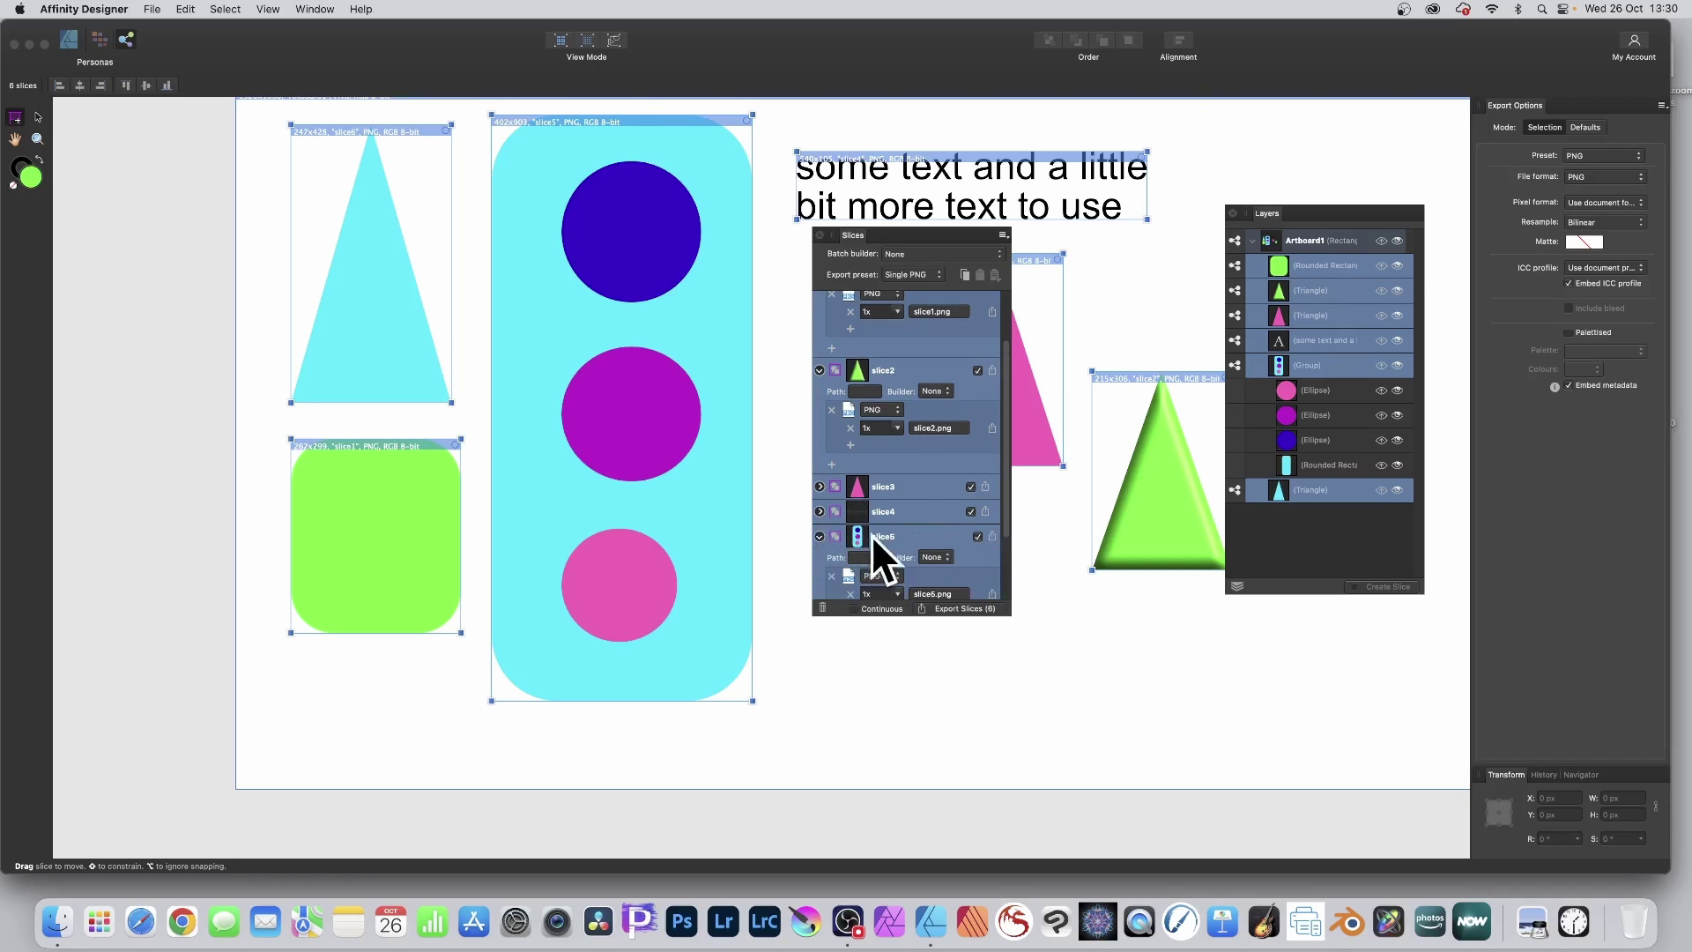
pyautogui.scroll(-2, 908, 529)
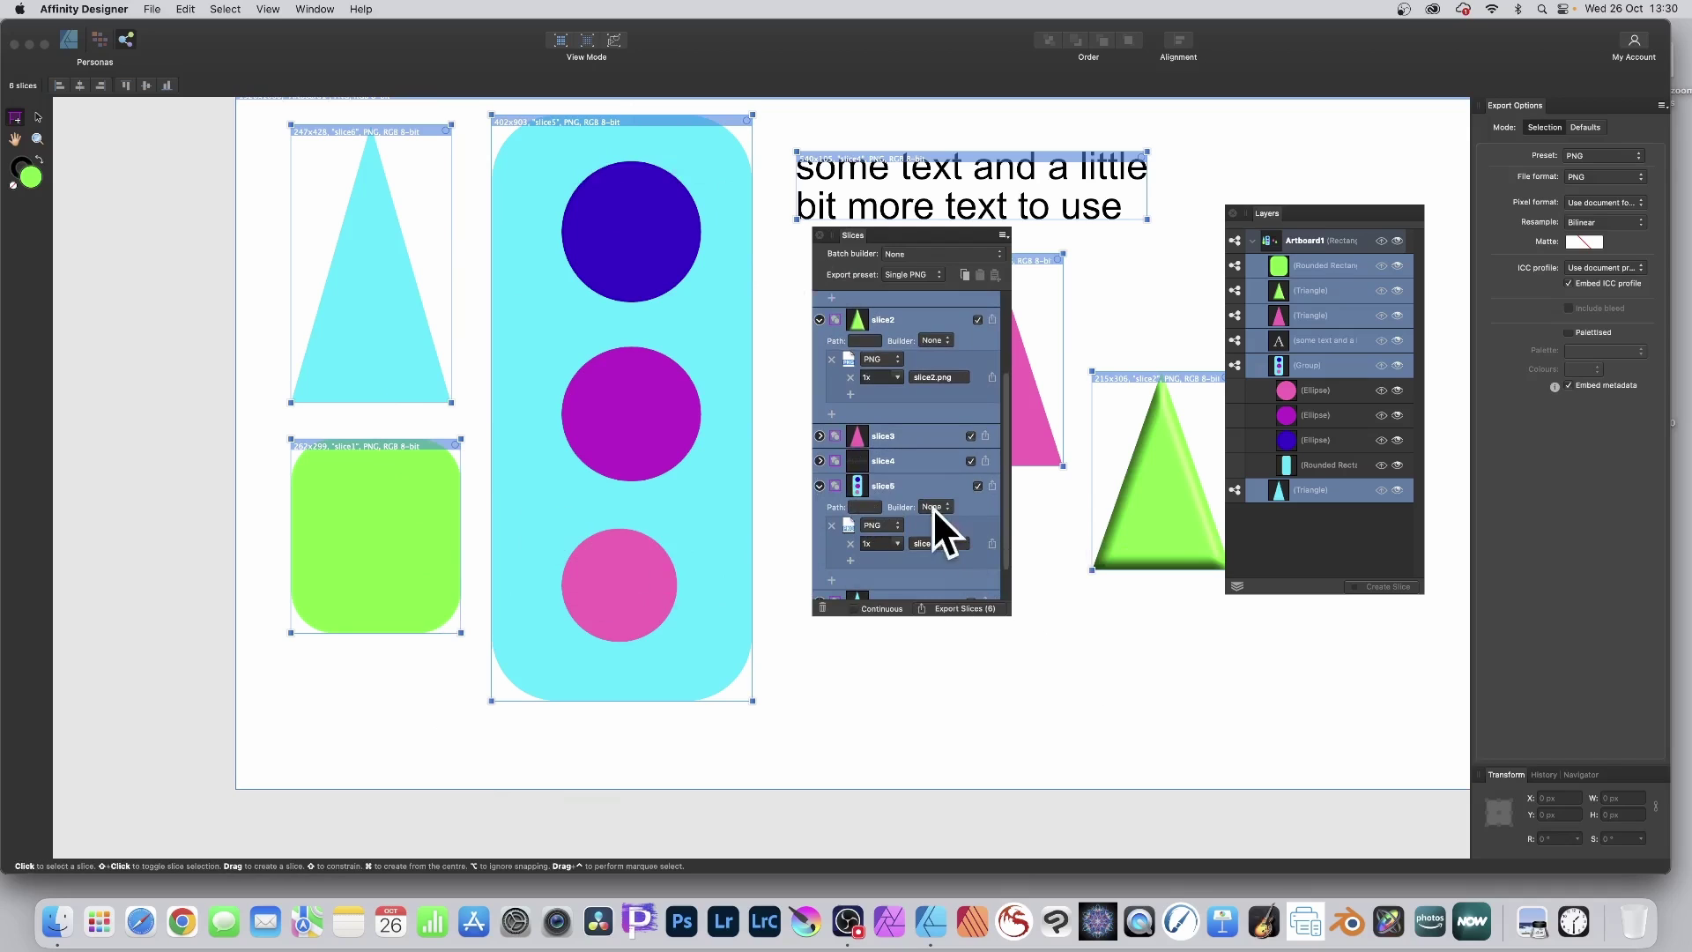
pyautogui.click(897, 544)
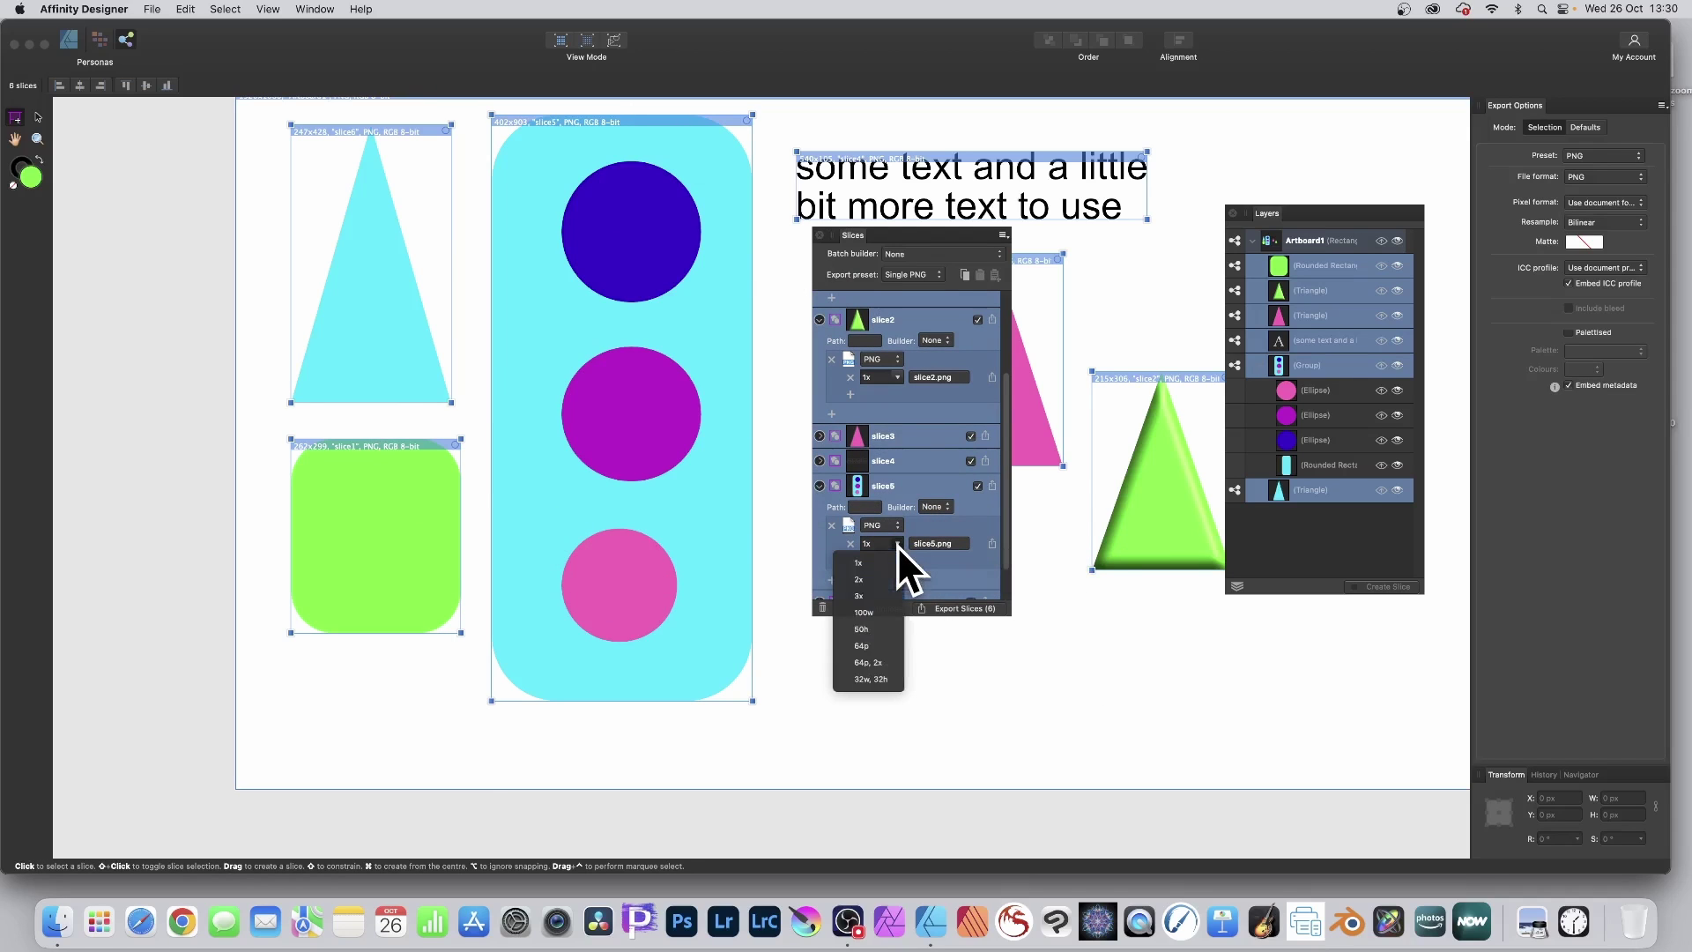
pyautogui.click(865, 596)
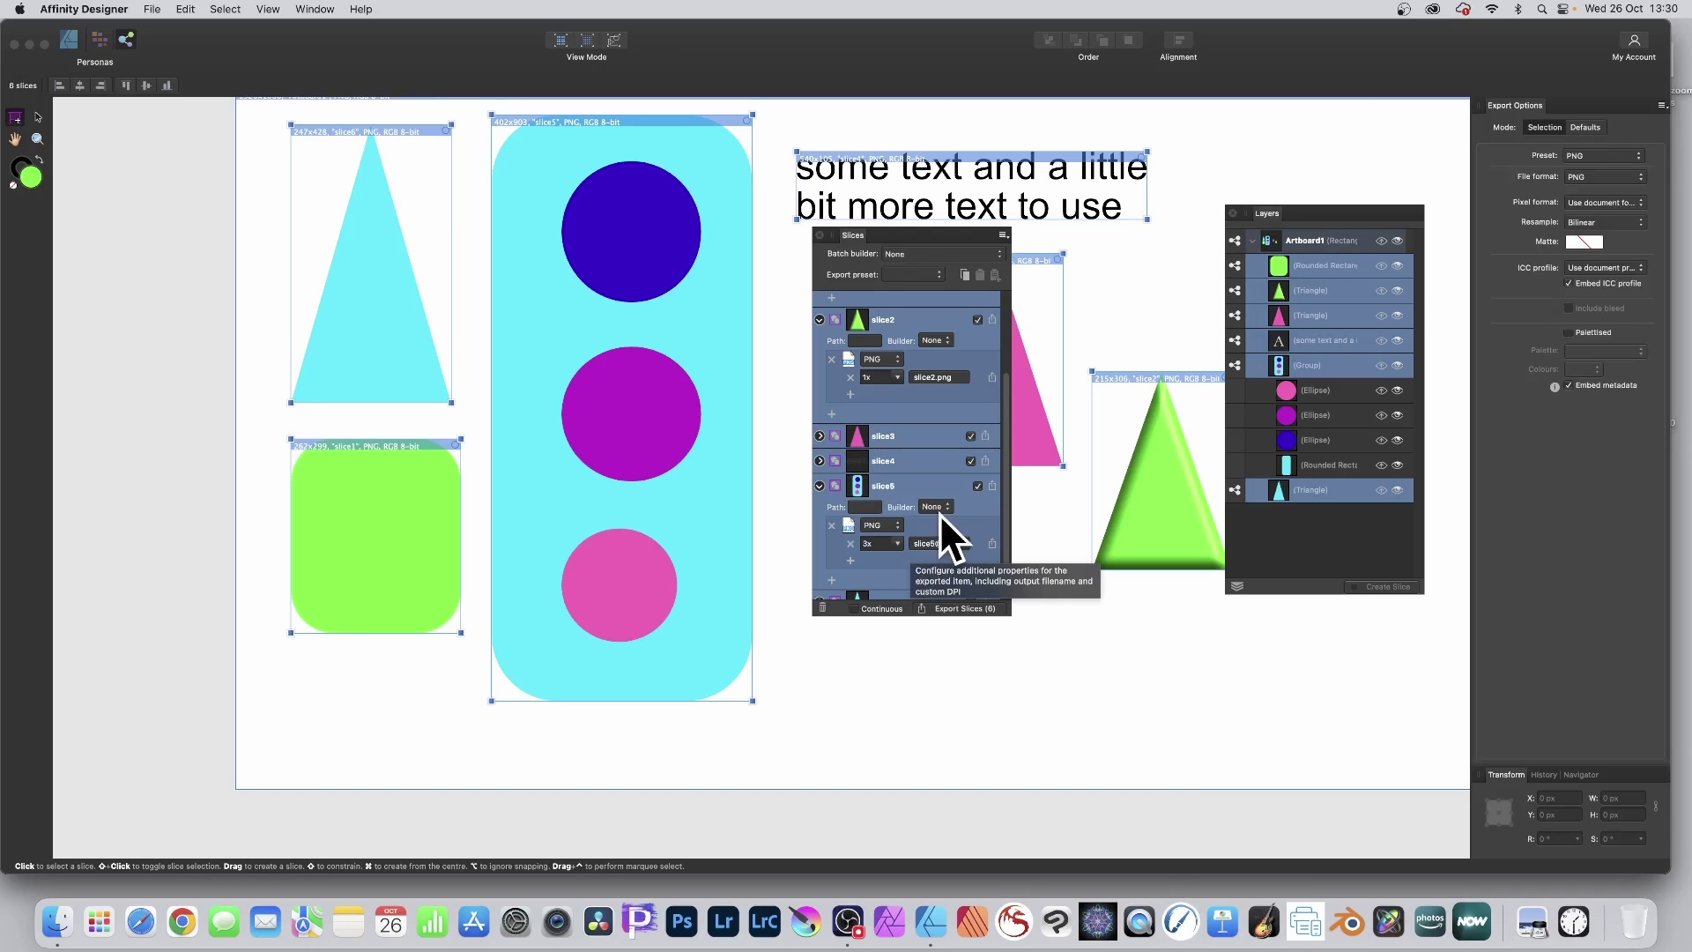
# Toggle whether the background slice is exported
pyautogui.scroll(-2, 978, 436)
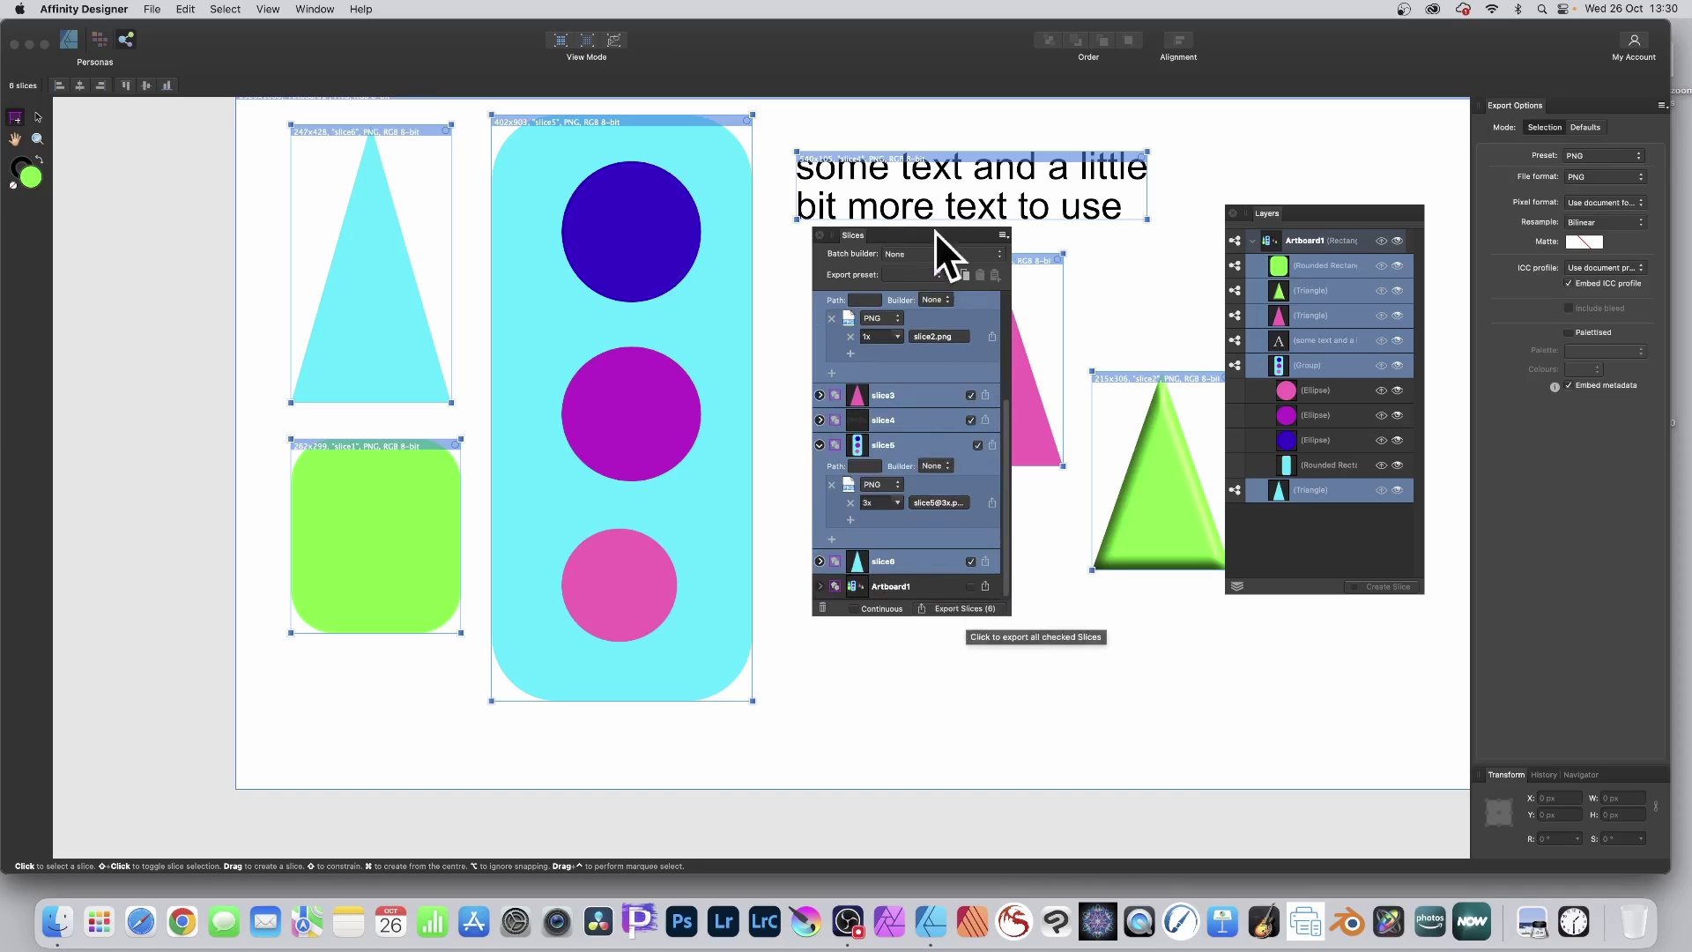
pyautogui.scroll(6, 891, 362)
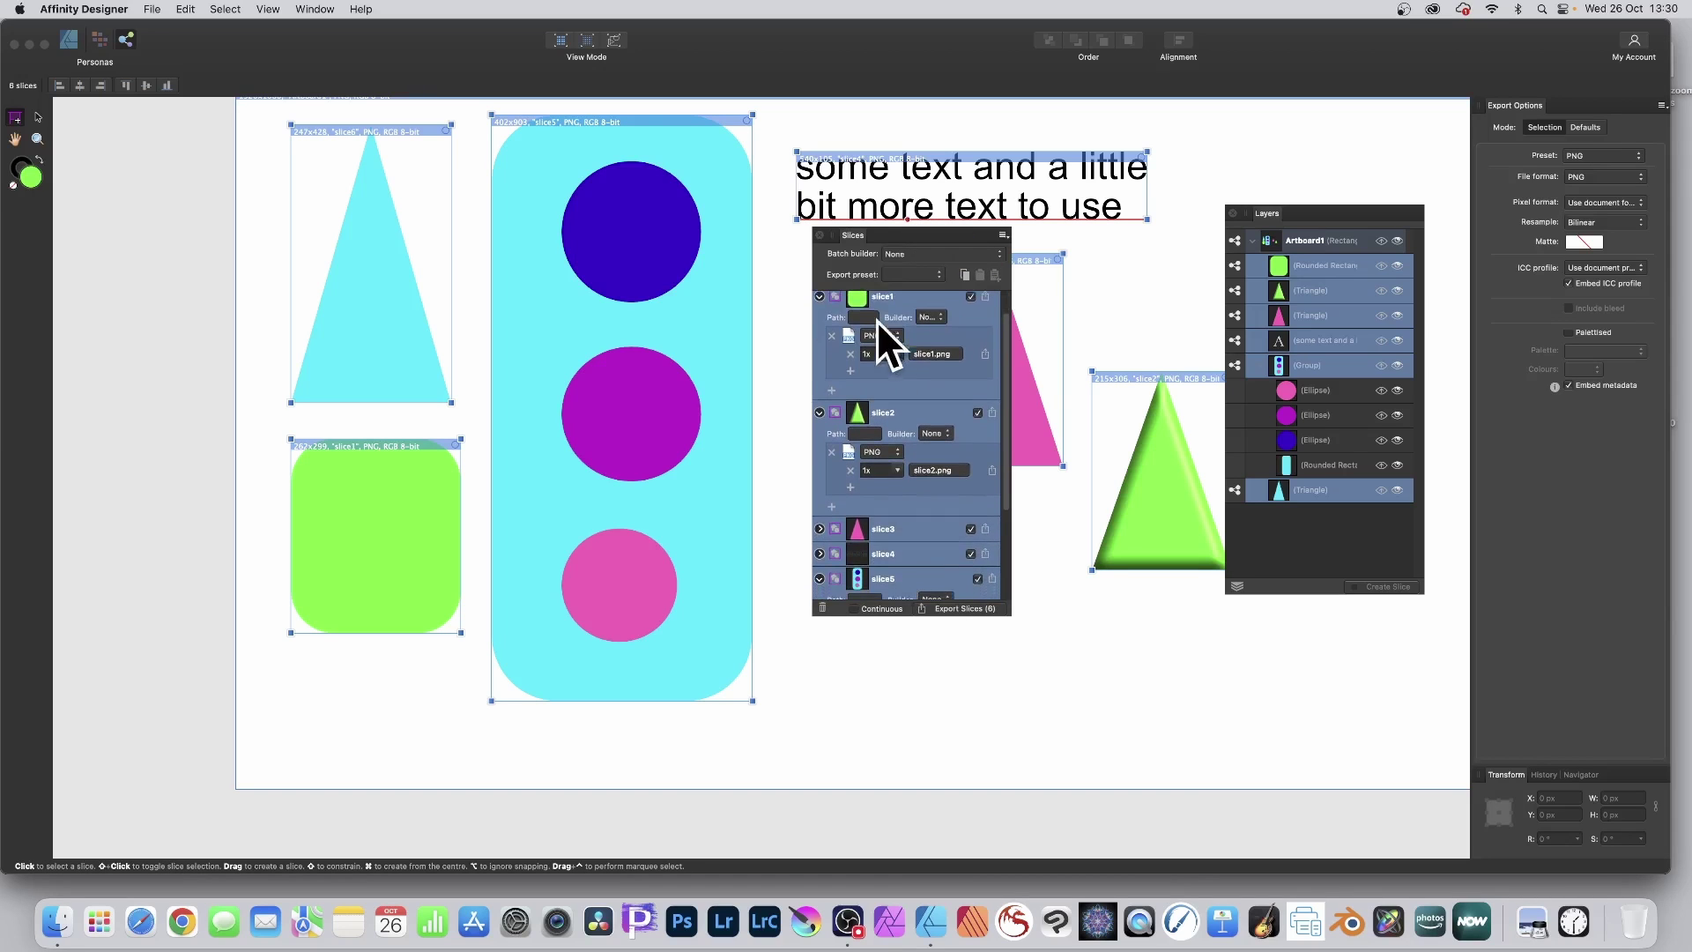
pyautogui.scroll(2, 881, 318)
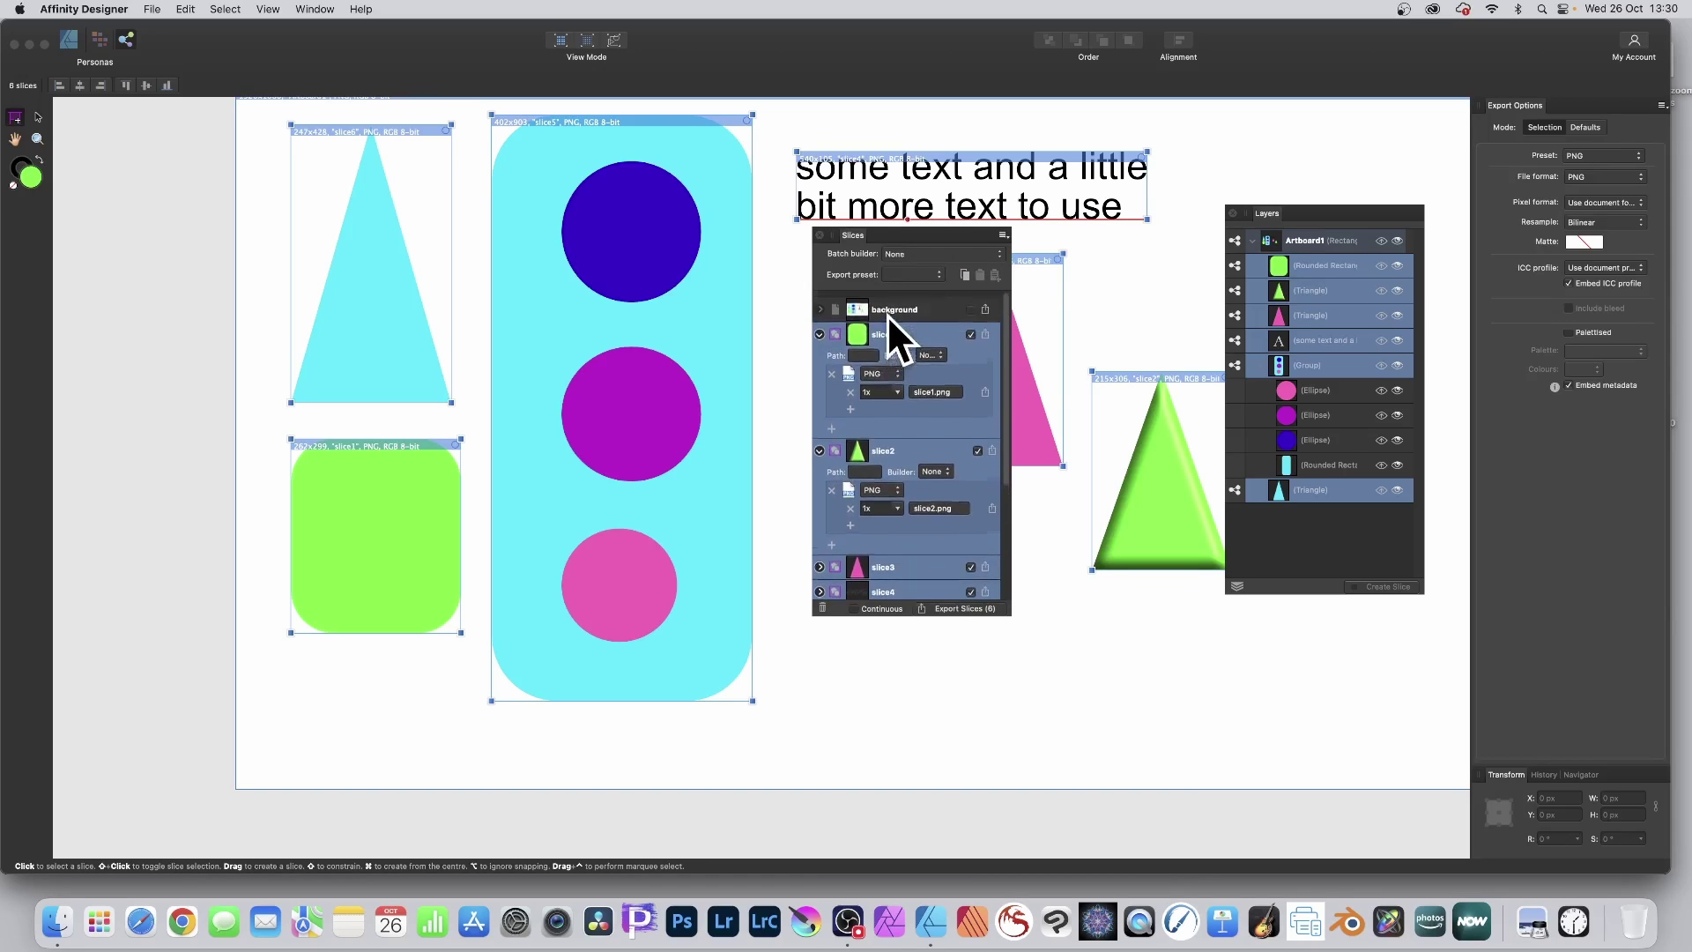
pyautogui.click(971, 303)
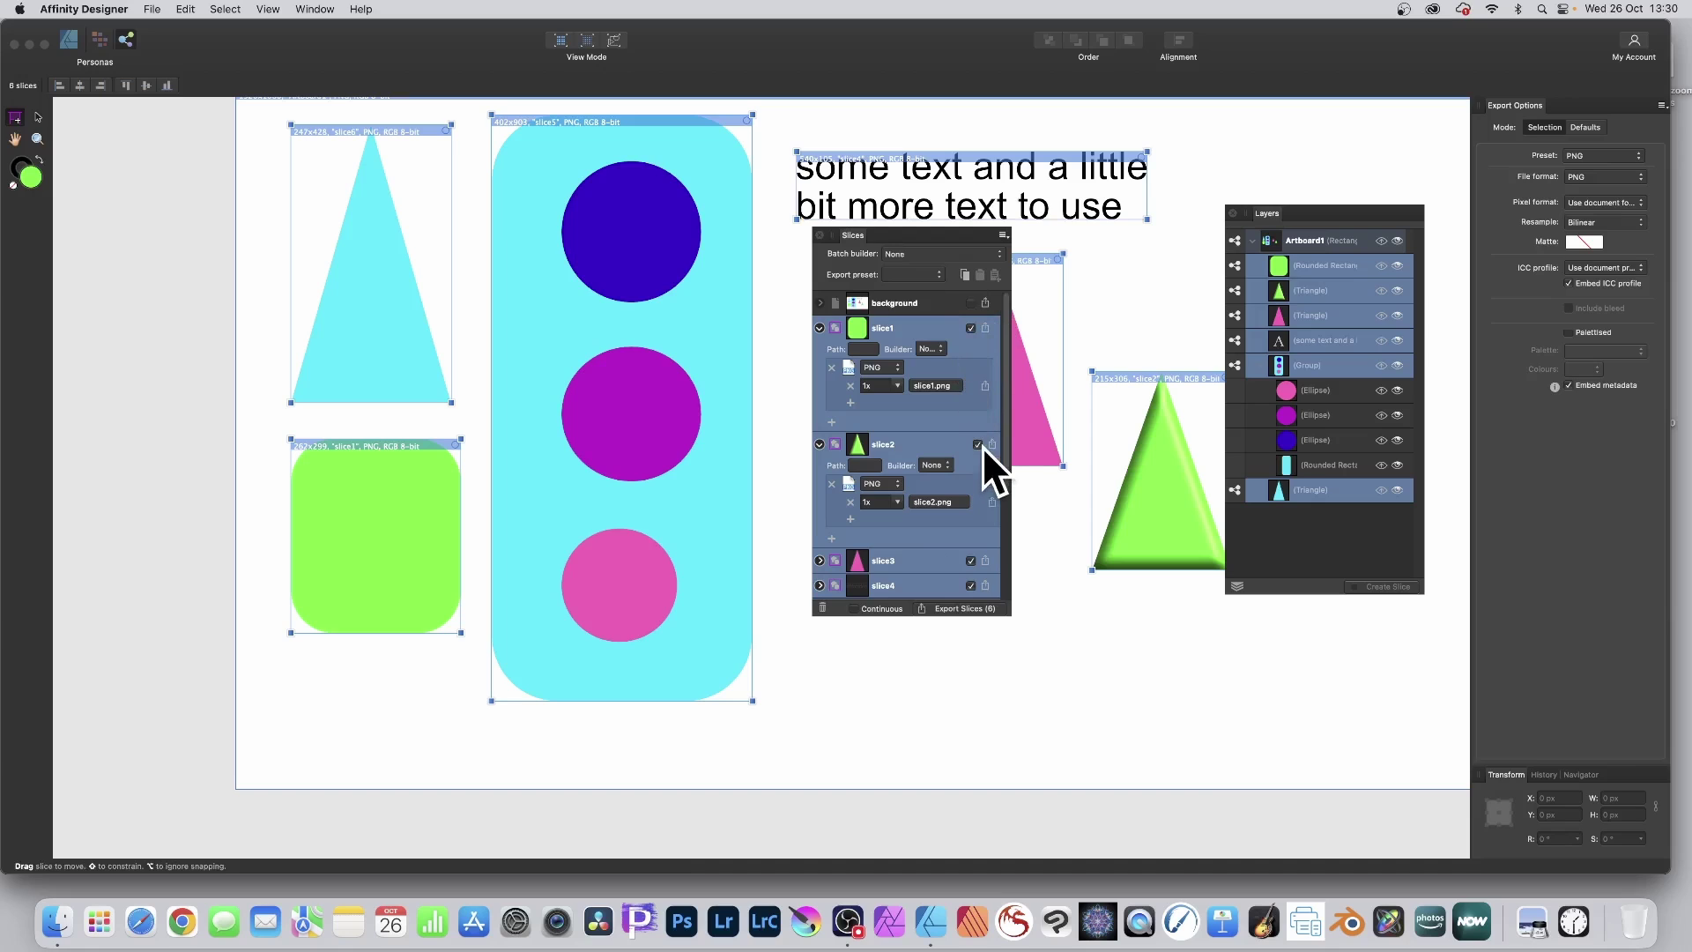
pyautogui.scroll(-1, 972, 553)
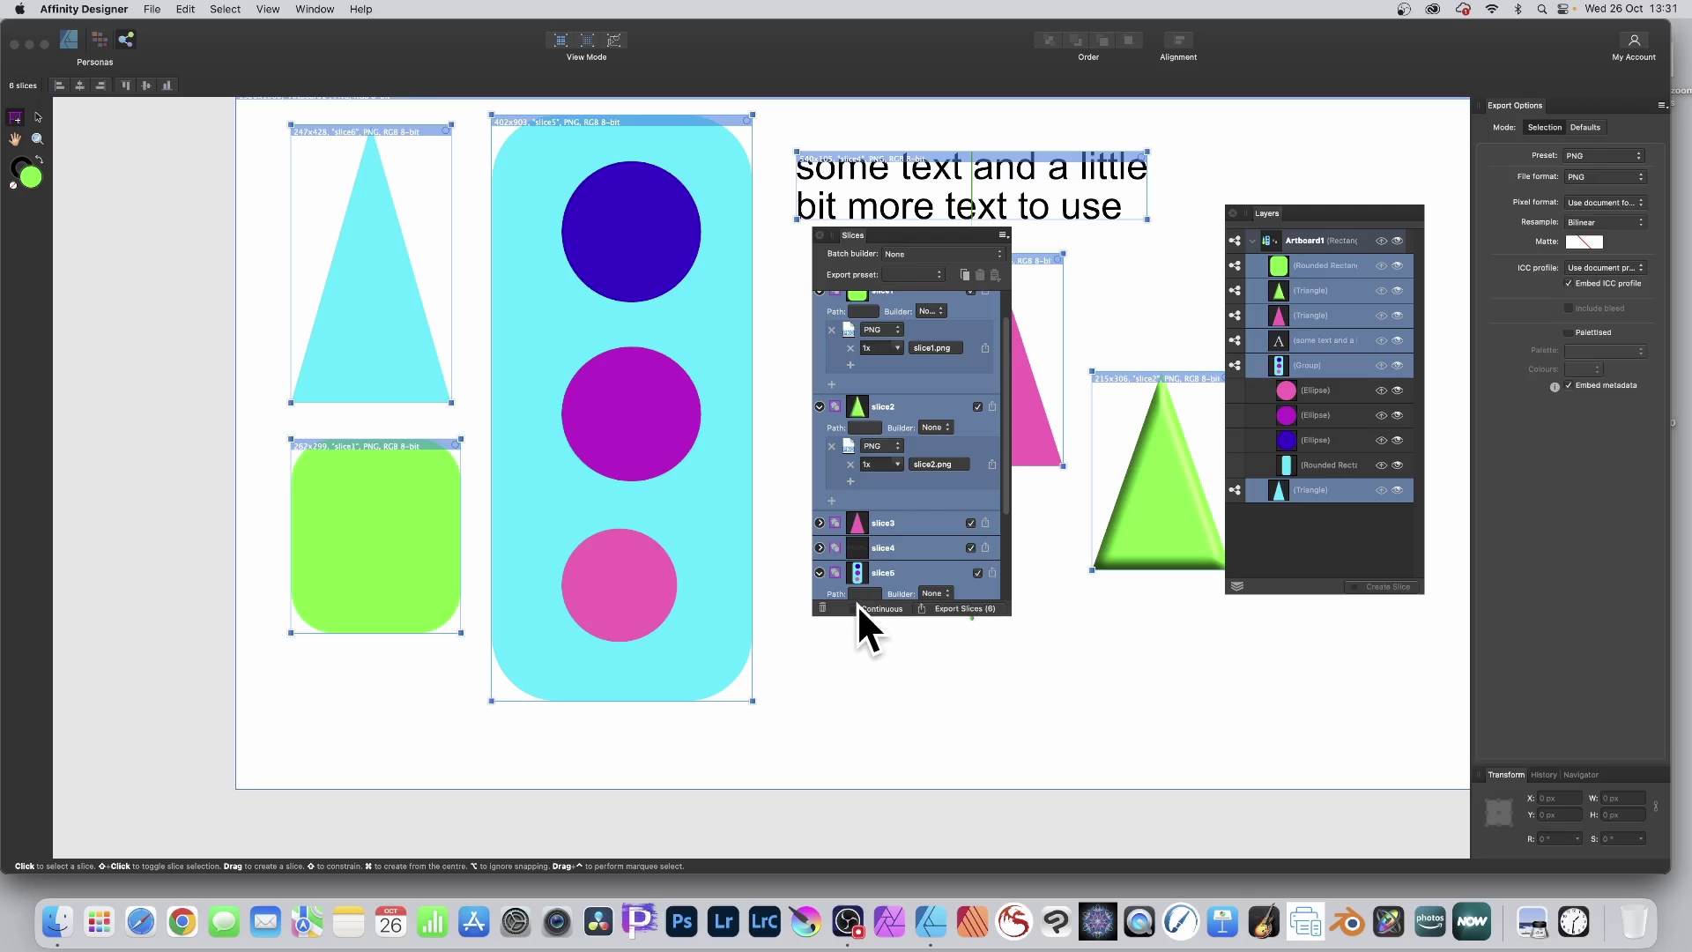
# Export the checked slices as PNG files into the test folder
pyautogui.click(967, 607)
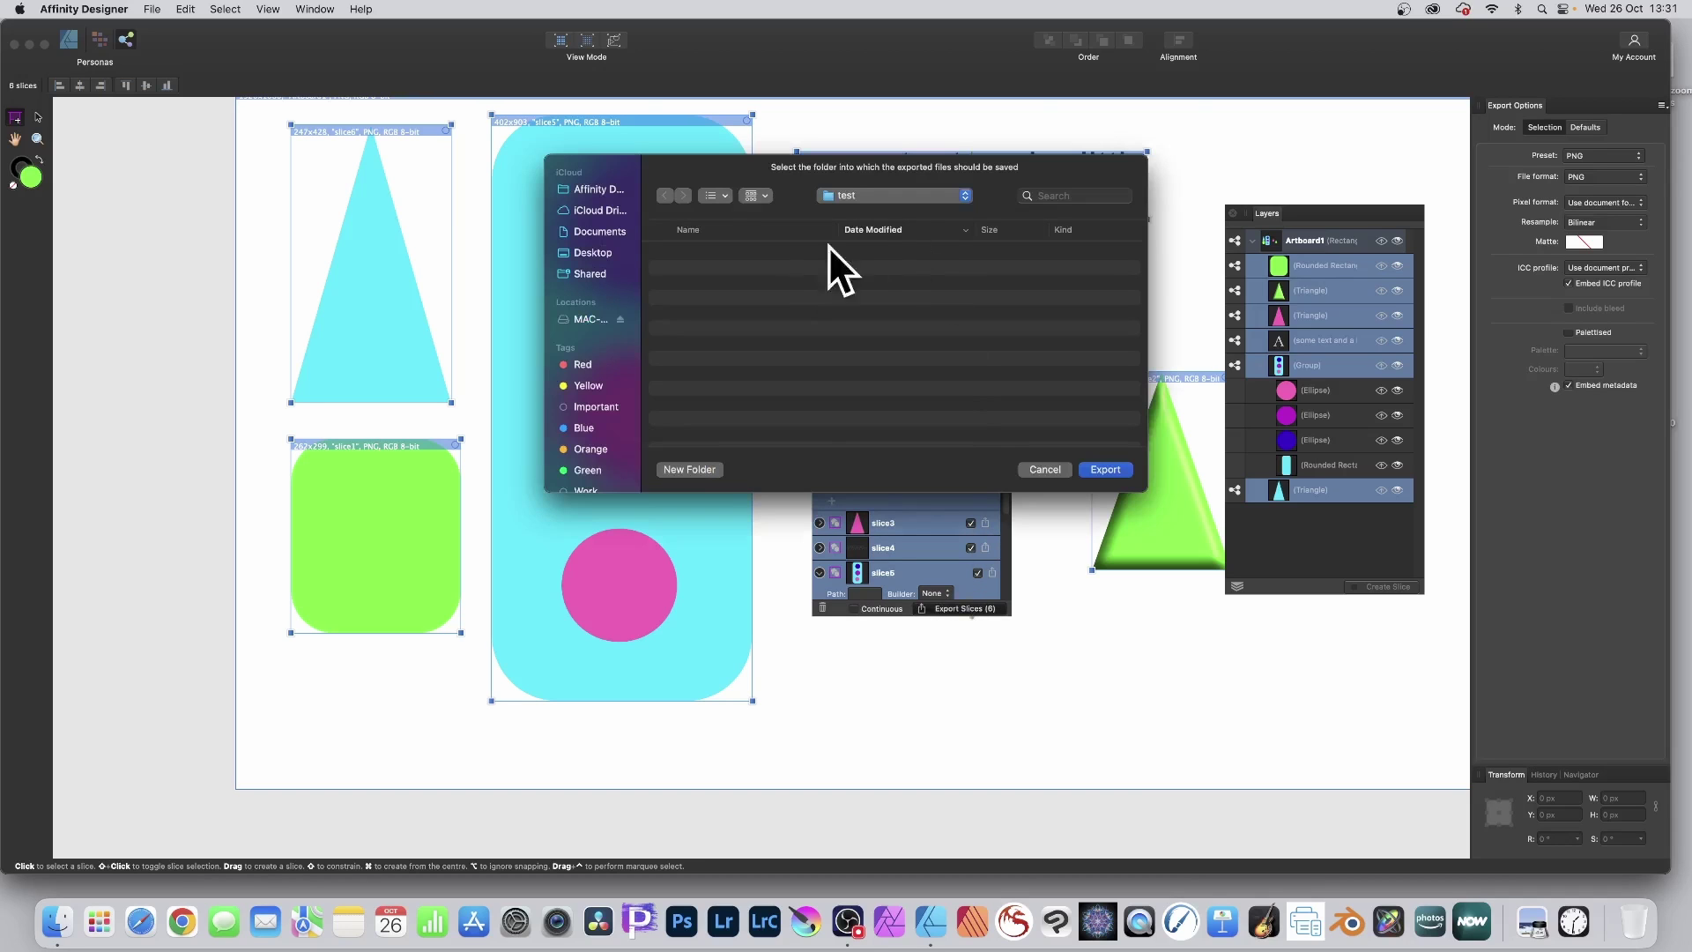
pyautogui.click(887, 199)
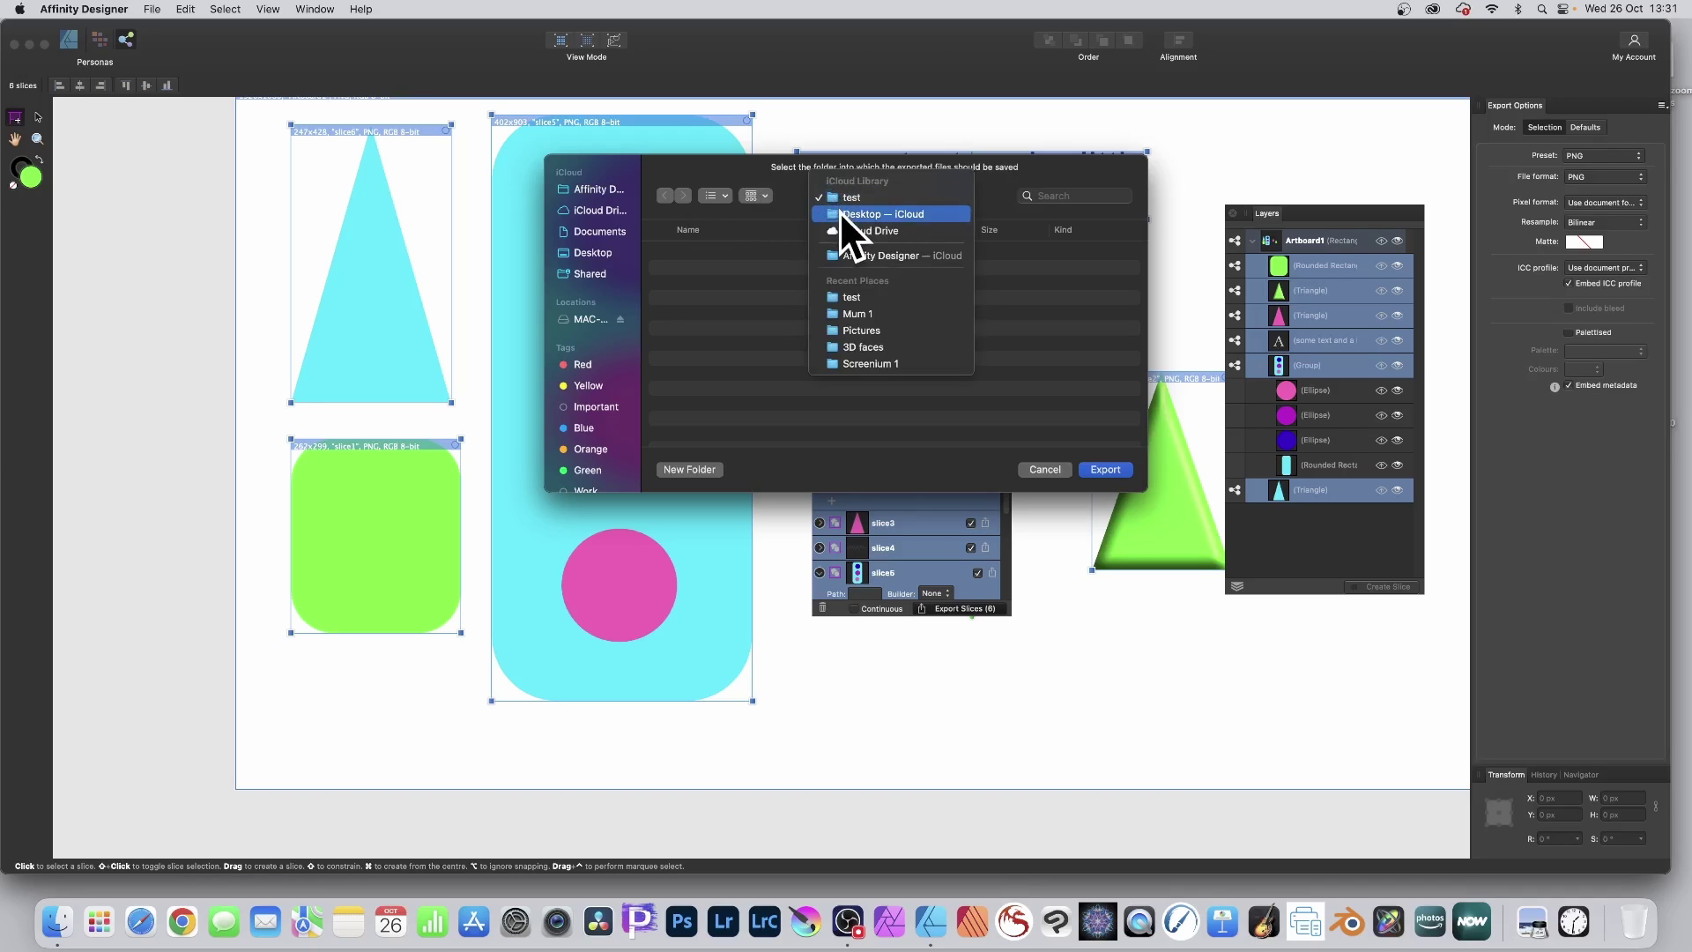
pyautogui.click(1044, 305)
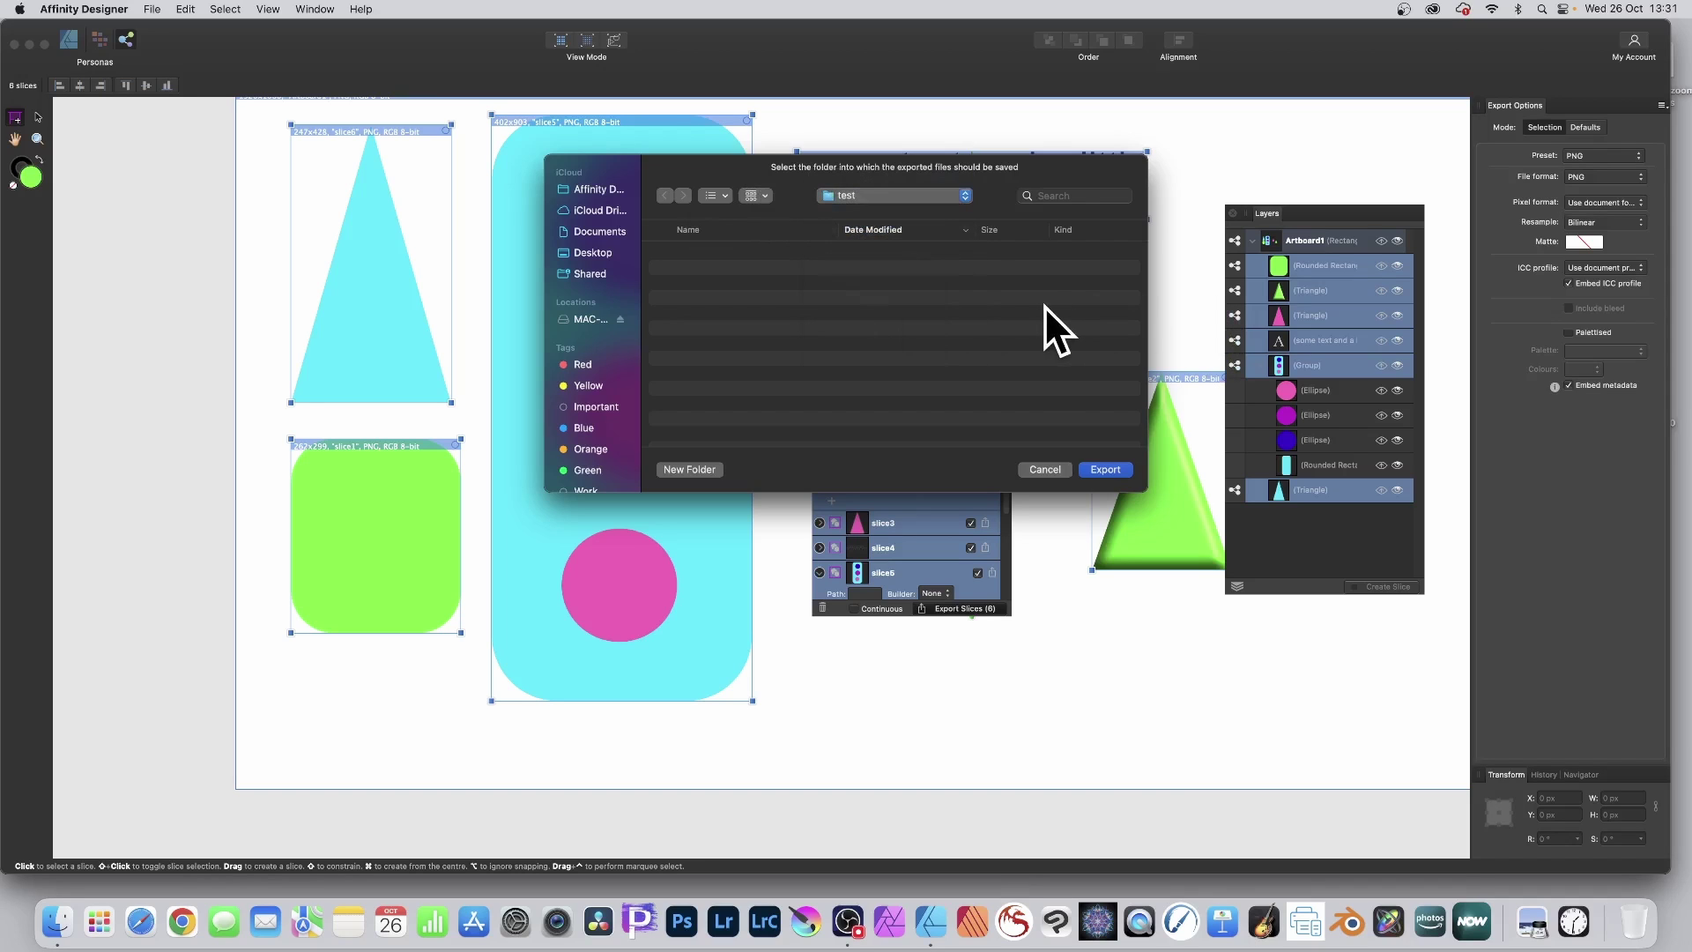
pyautogui.click(1107, 469)
# Preview each exported slice PNG in the test folder in Finder and enlarge the window
pyautogui.click(78, 918)
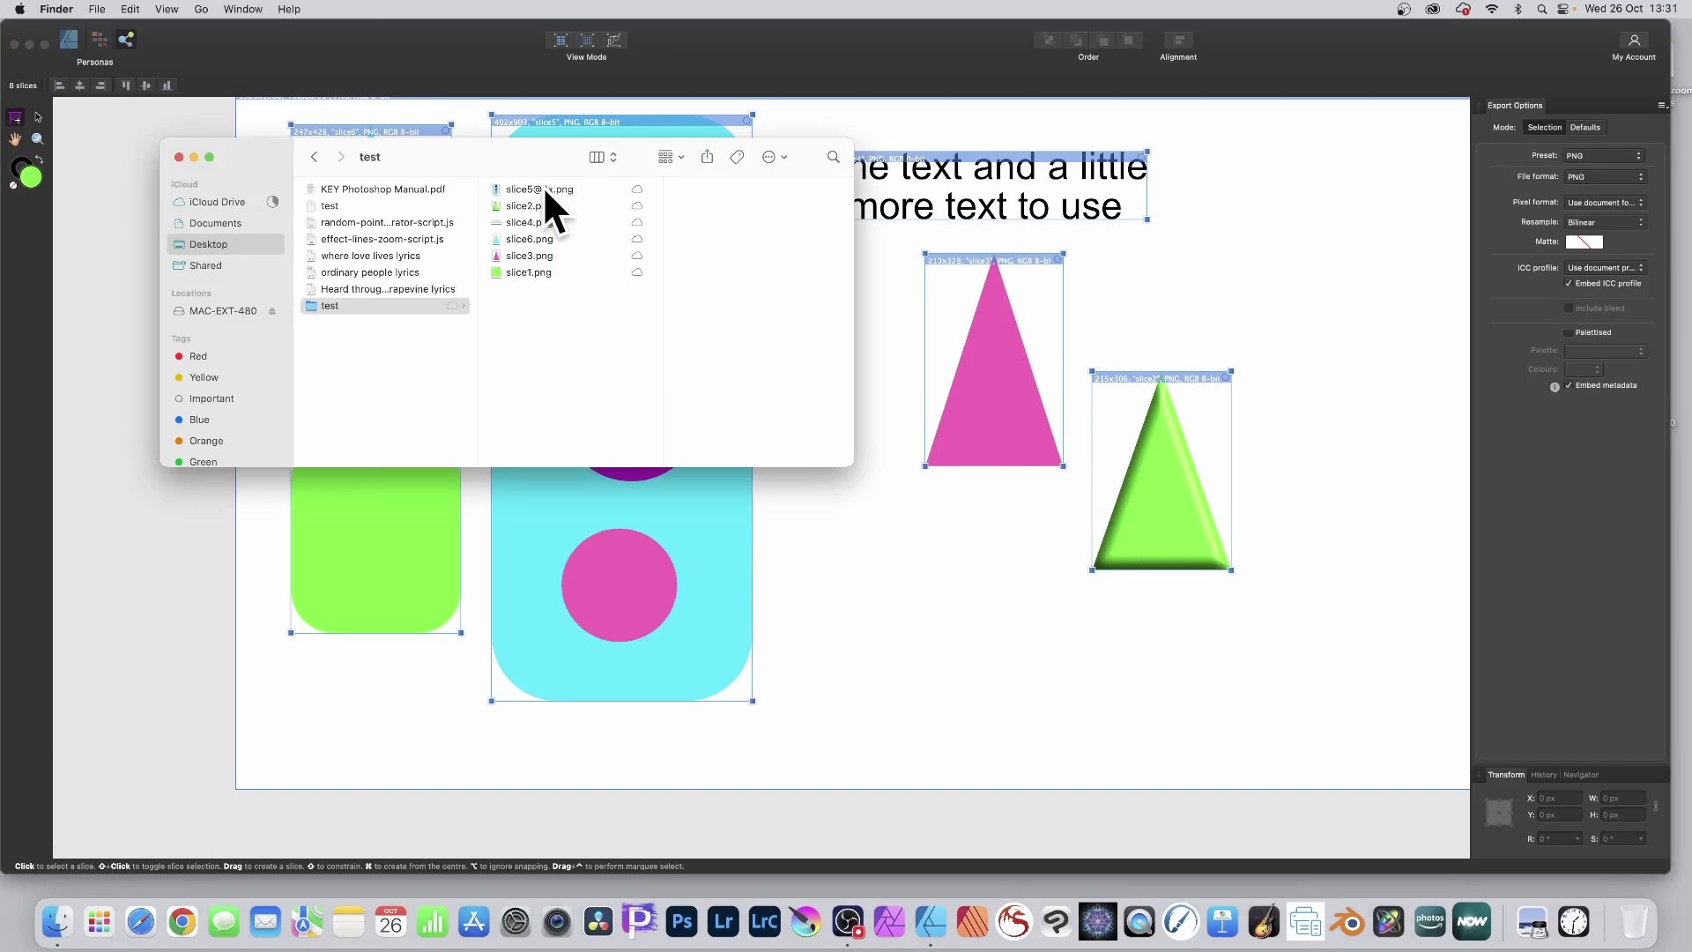
pyautogui.click(539, 189)
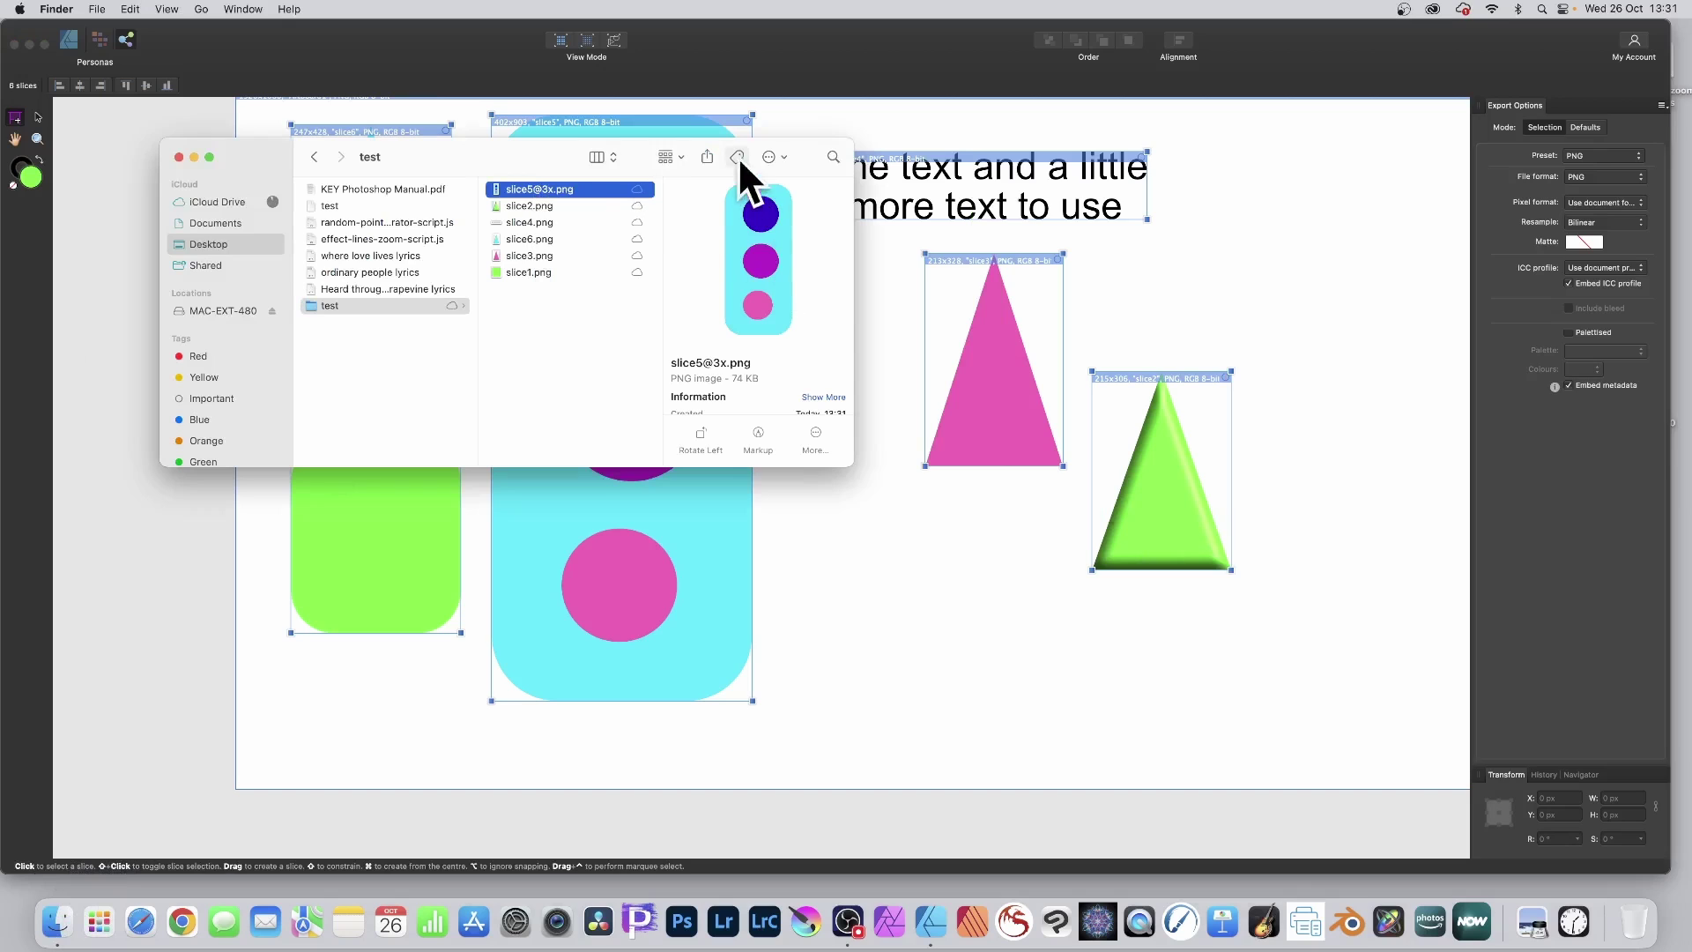
pyautogui.click(531, 208)
pyautogui.click(529, 222)
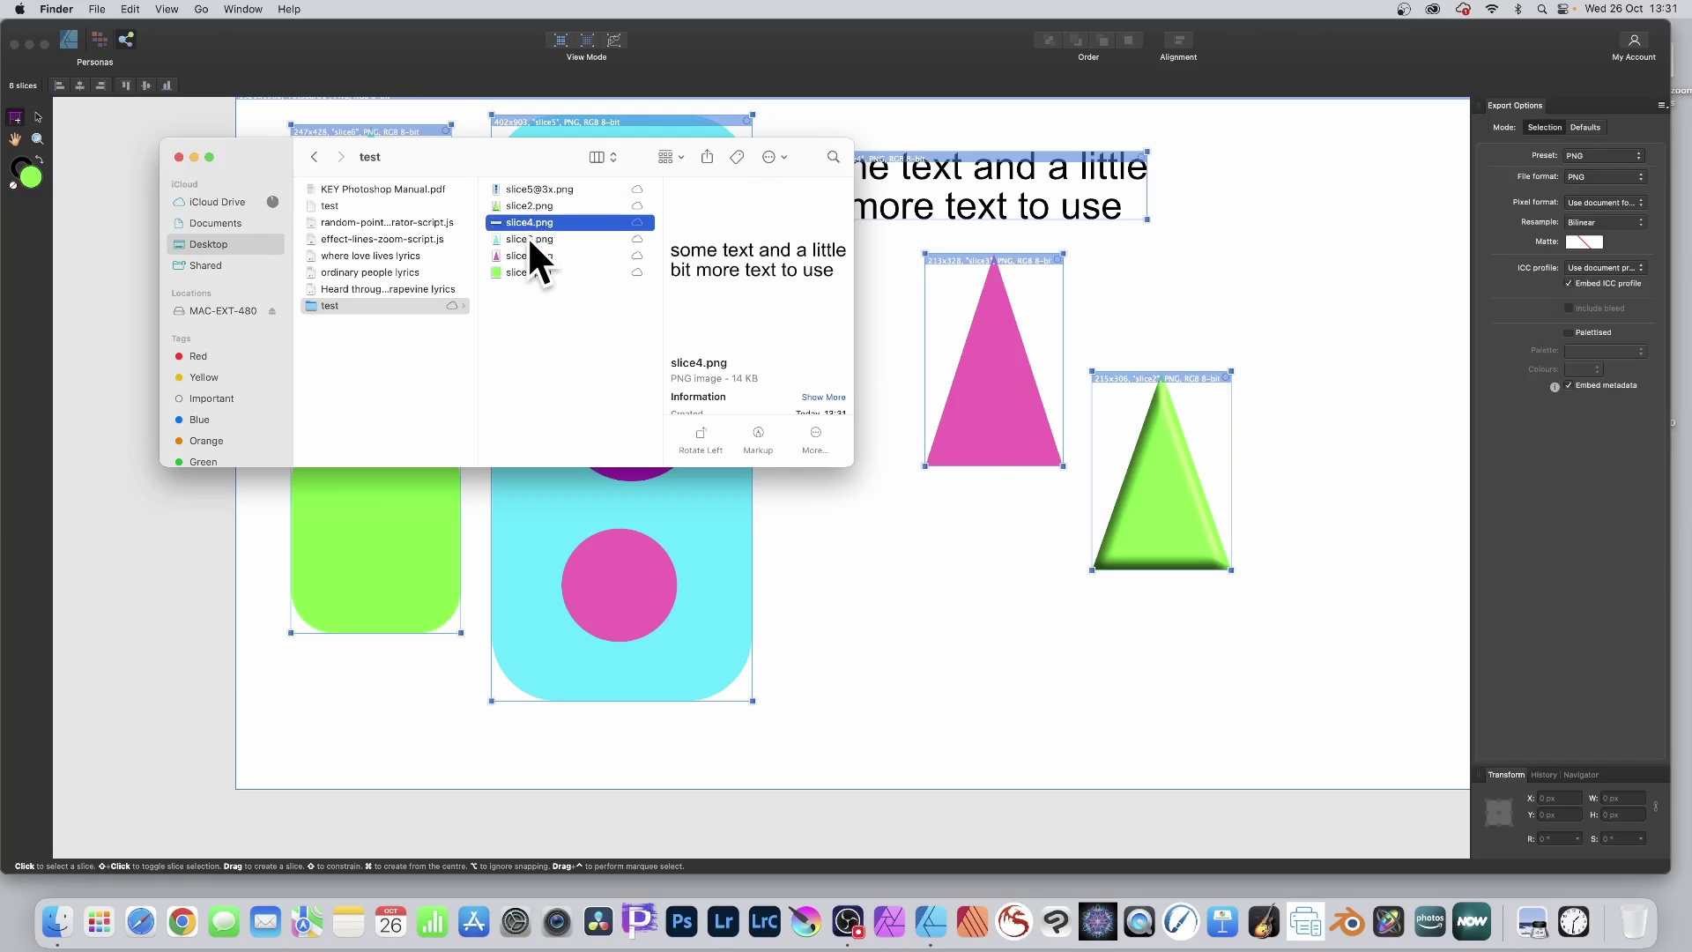
pyautogui.click(529, 239)
pyautogui.click(529, 255)
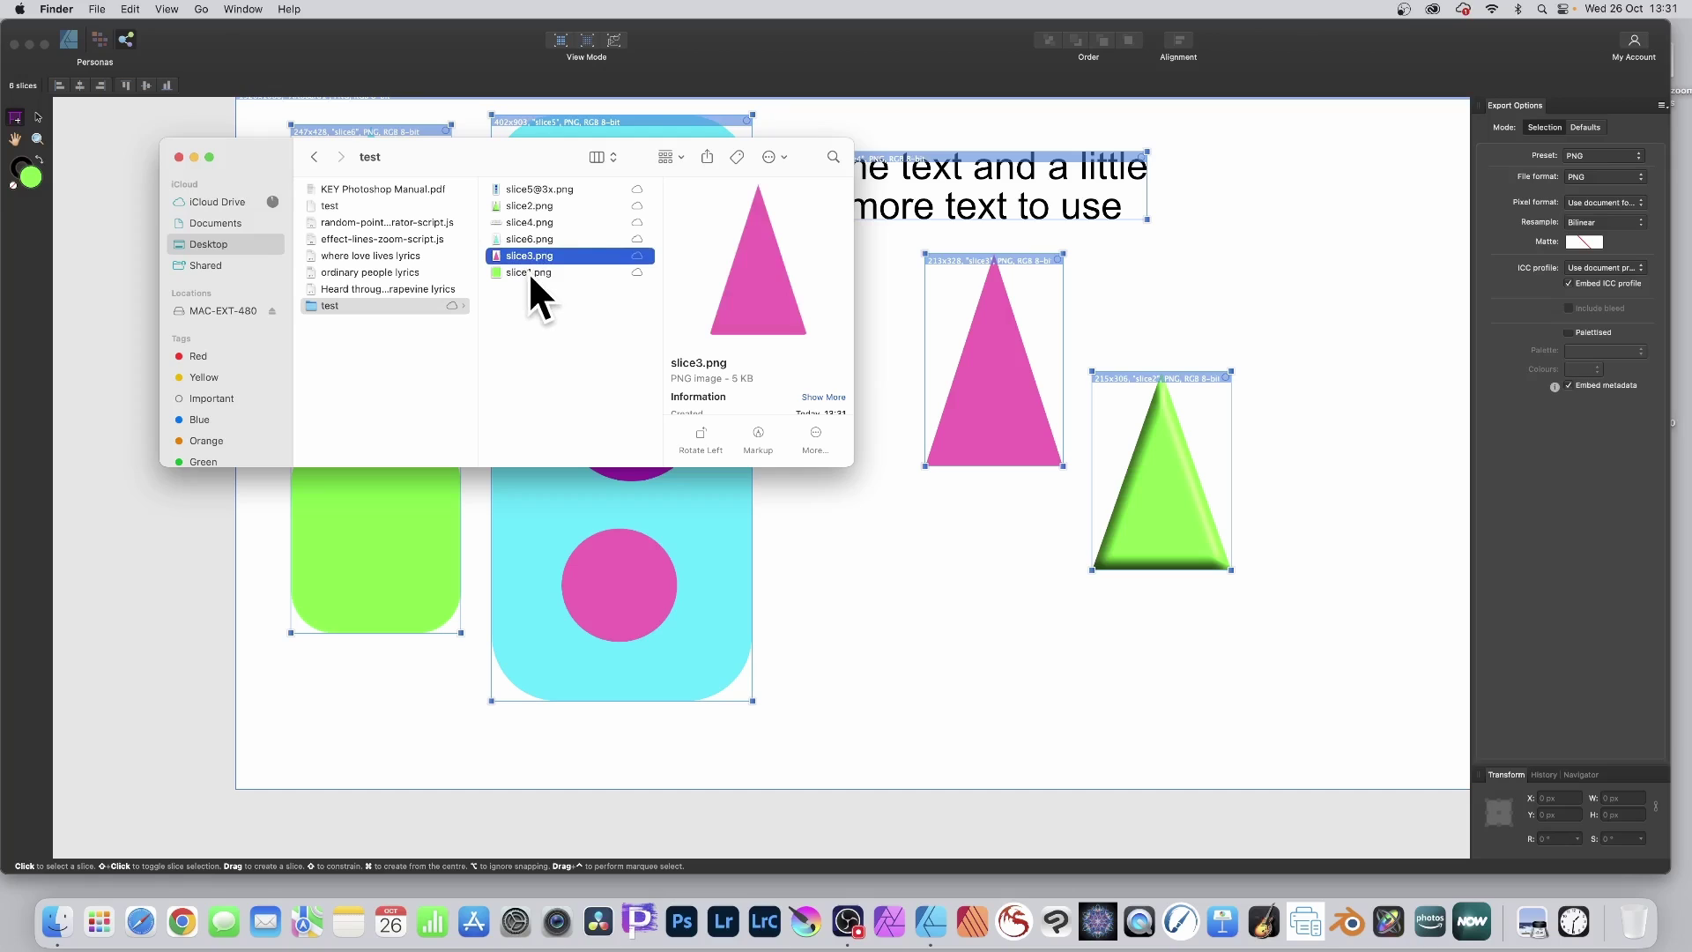
pyautogui.click(529, 272)
pyautogui.moveTo(854, 466); pyautogui.dragTo(909, 531)
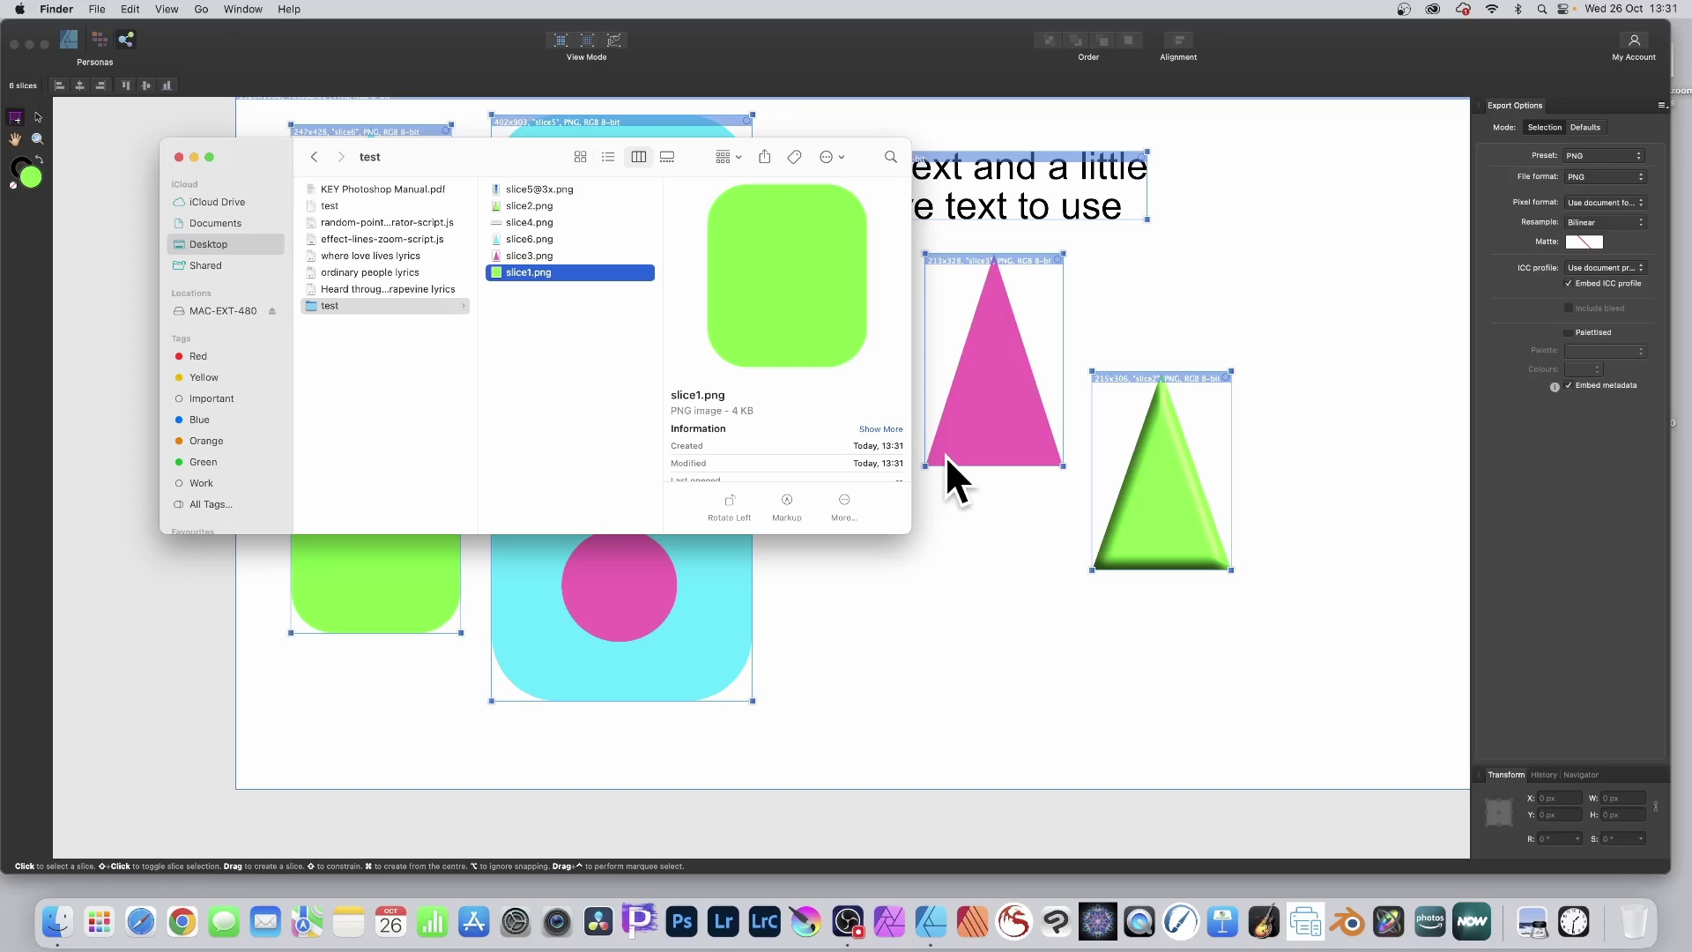
# Back in Affinity Designer, add a second 20x export size to slice2
pyautogui.click(877, 28)
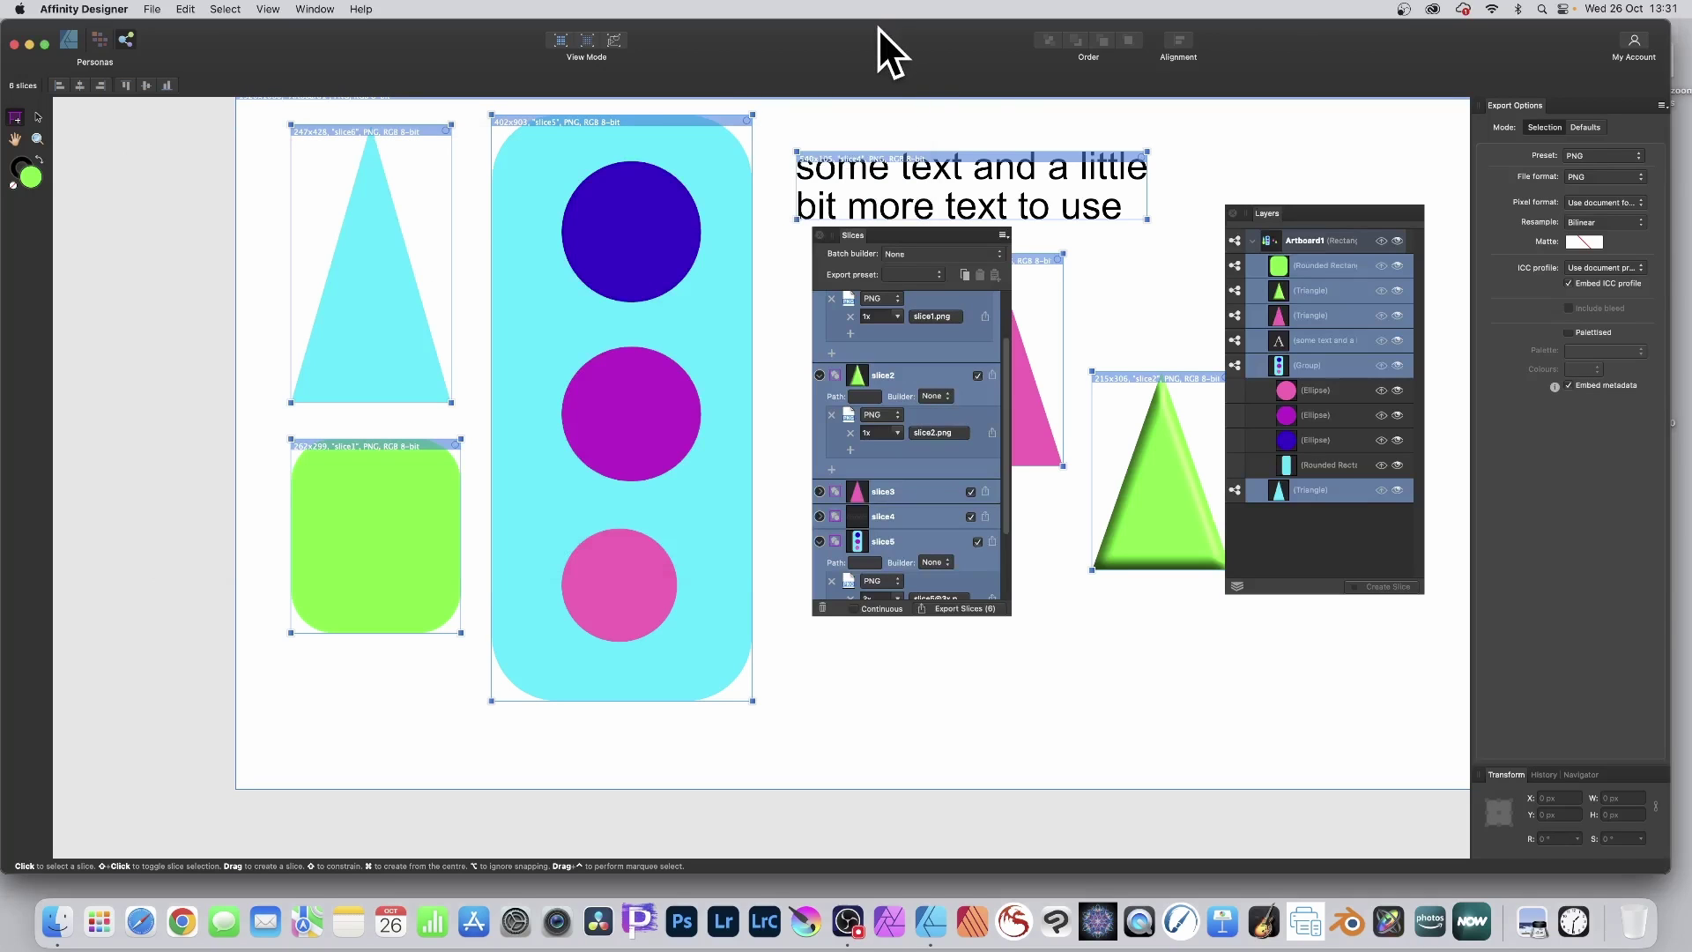
pyautogui.click(851, 450)
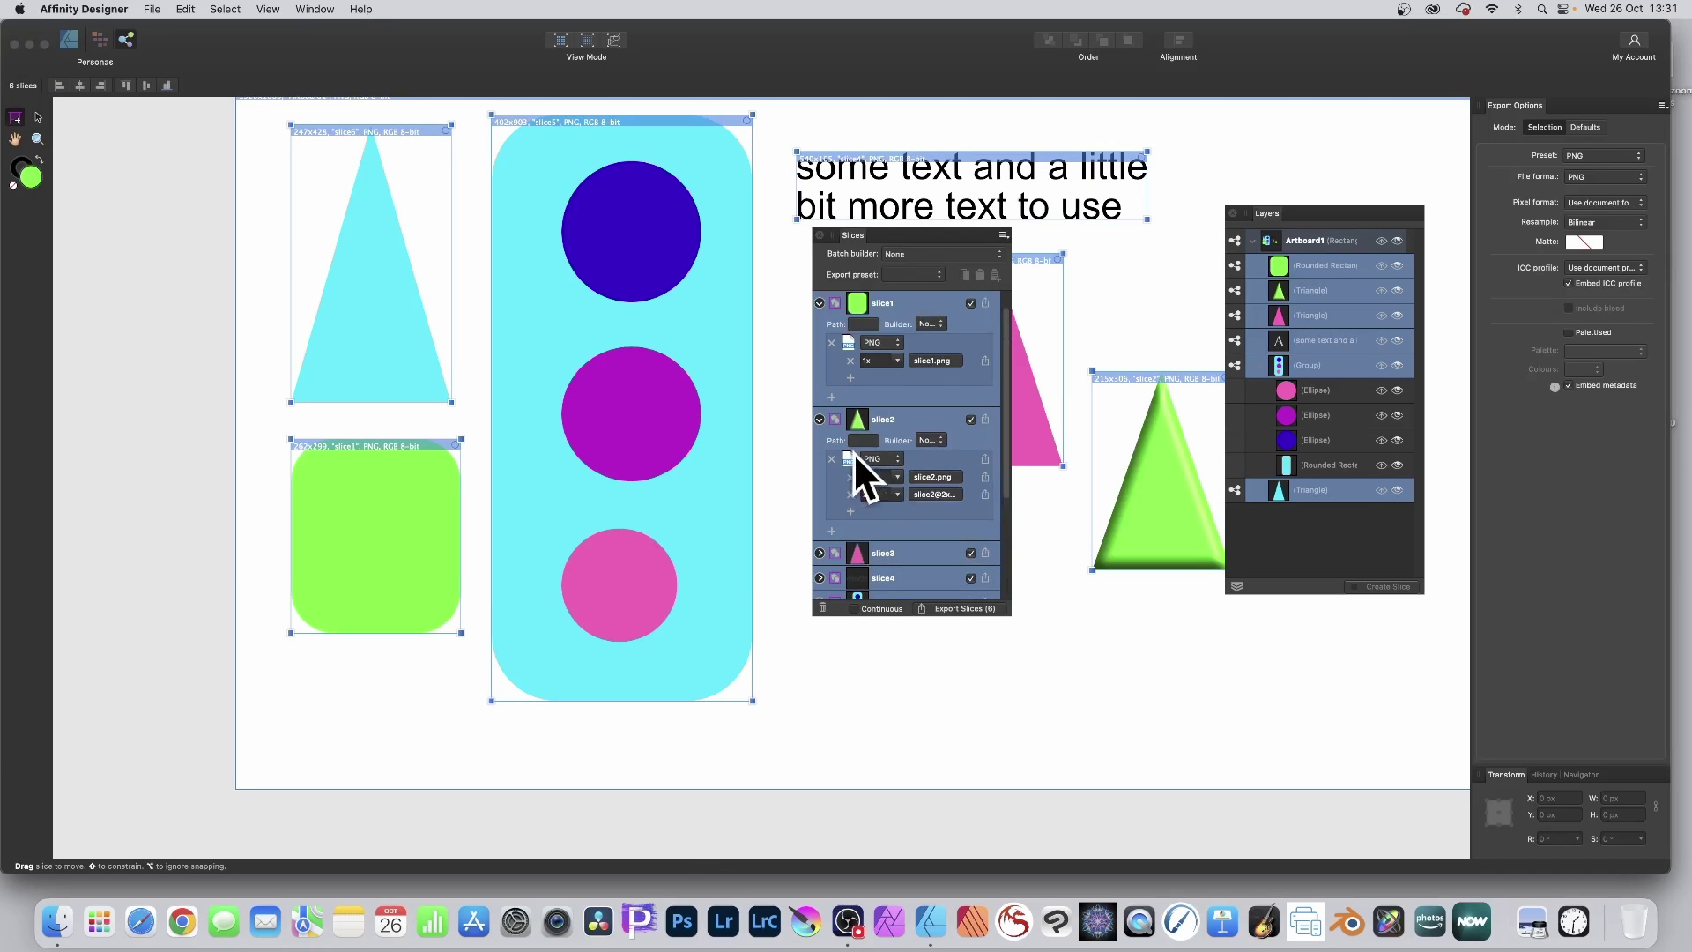
pyautogui.click(898, 494)
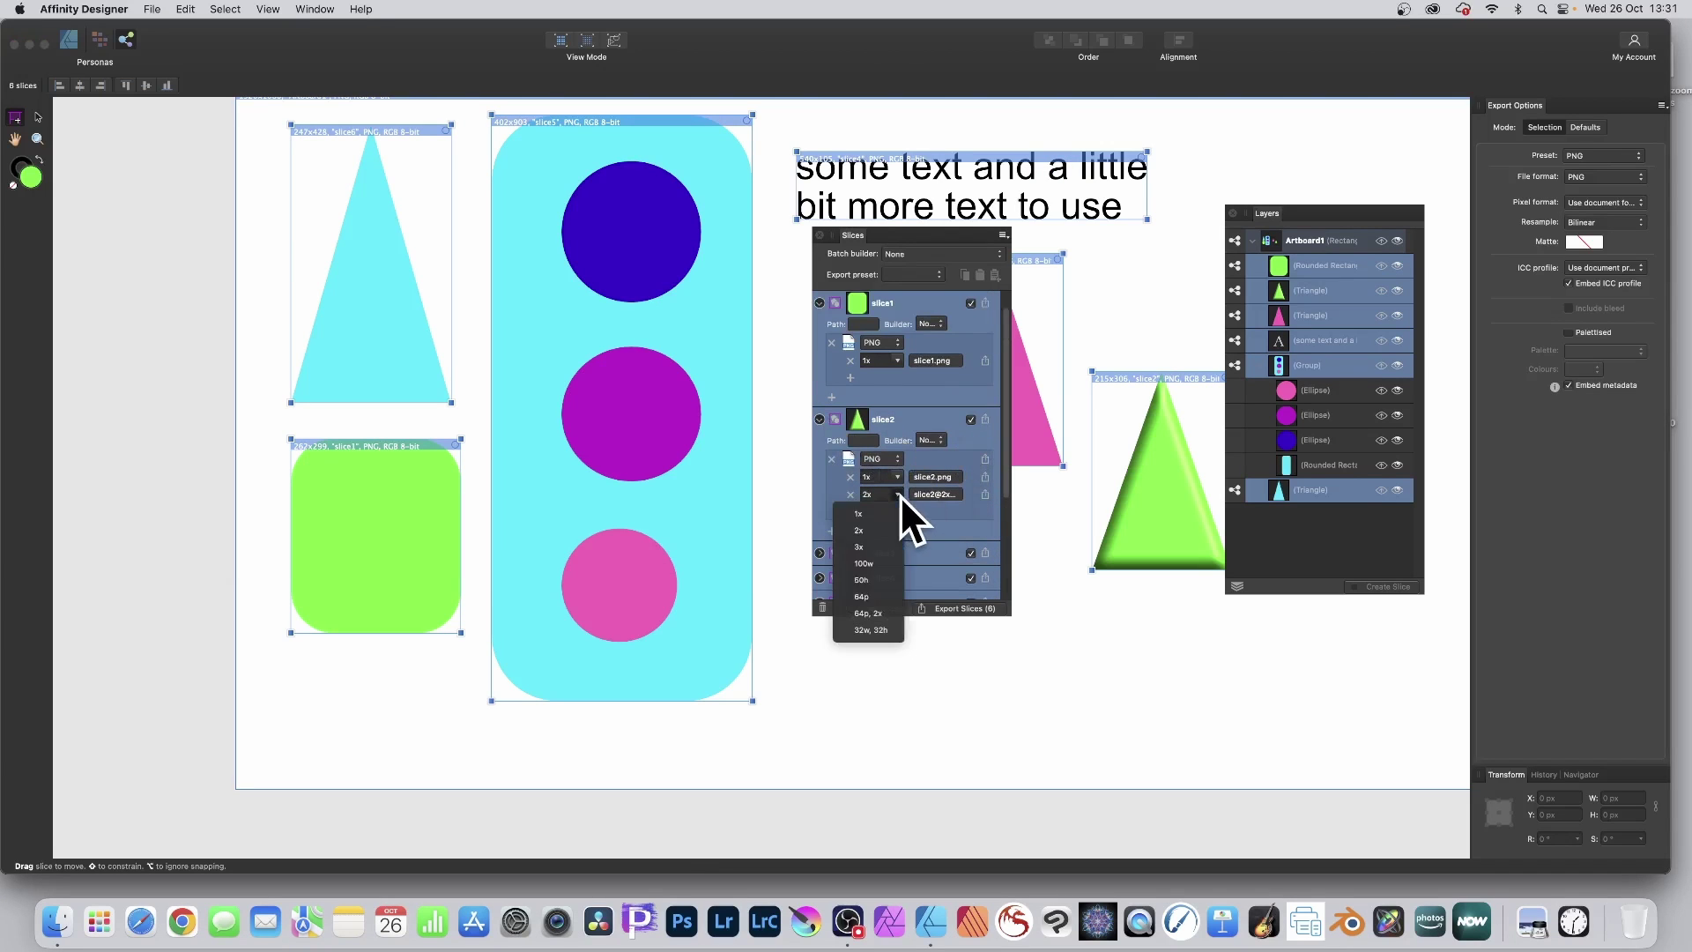
pyautogui.click(870, 547)
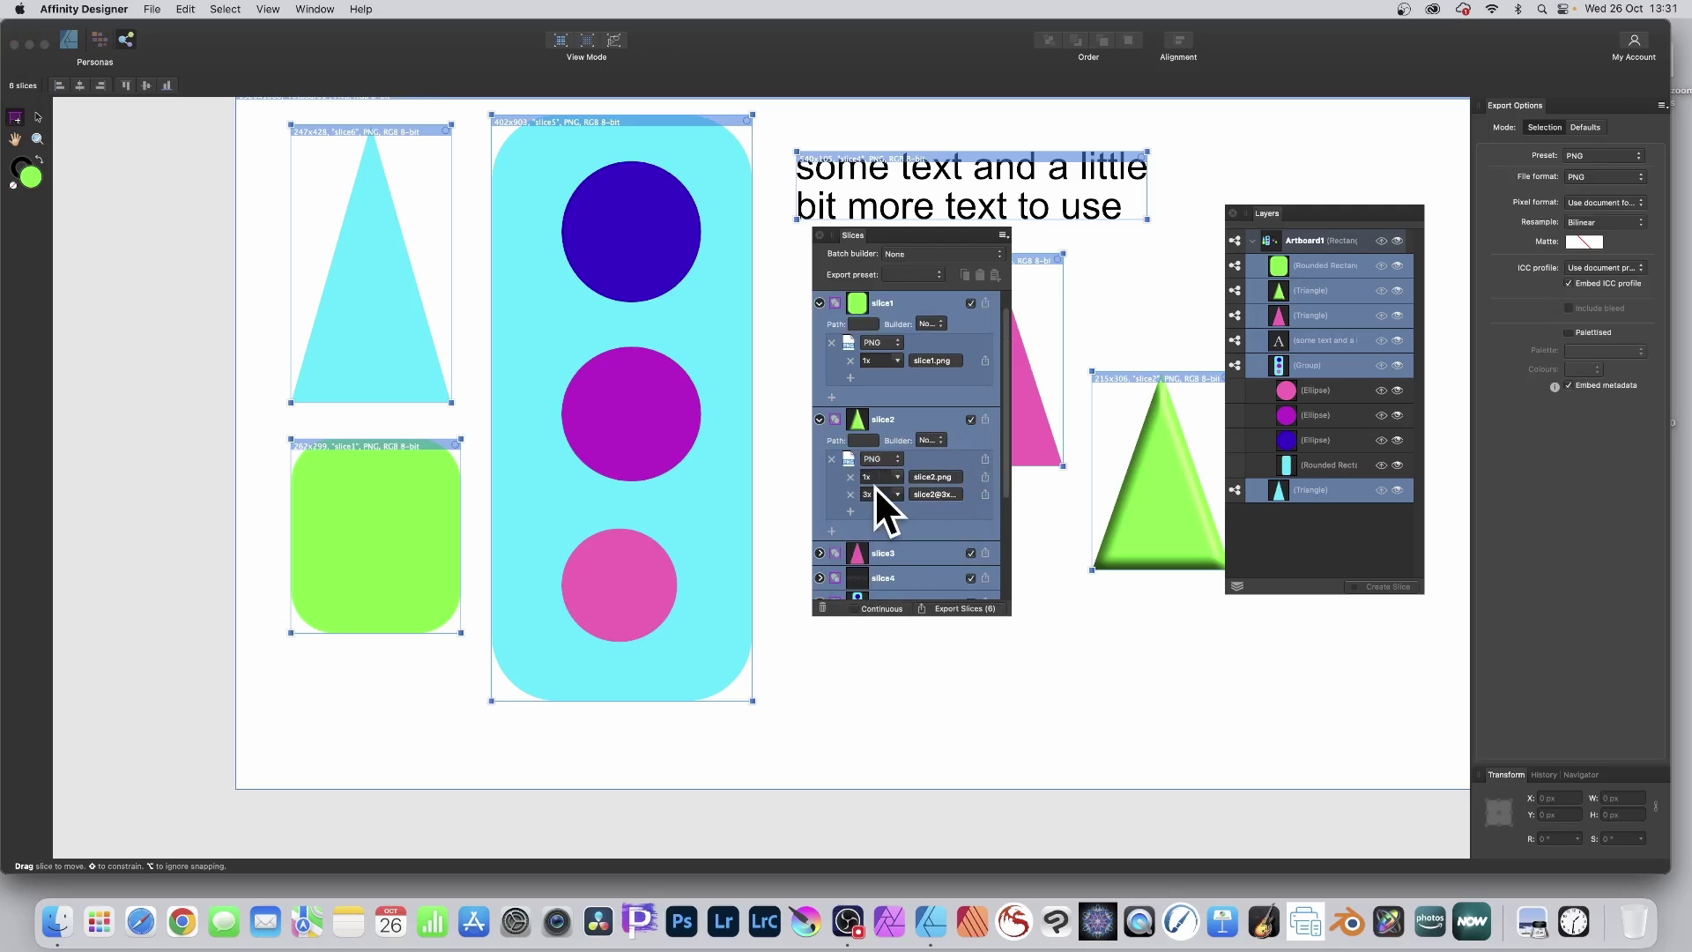
pyautogui.write('20')
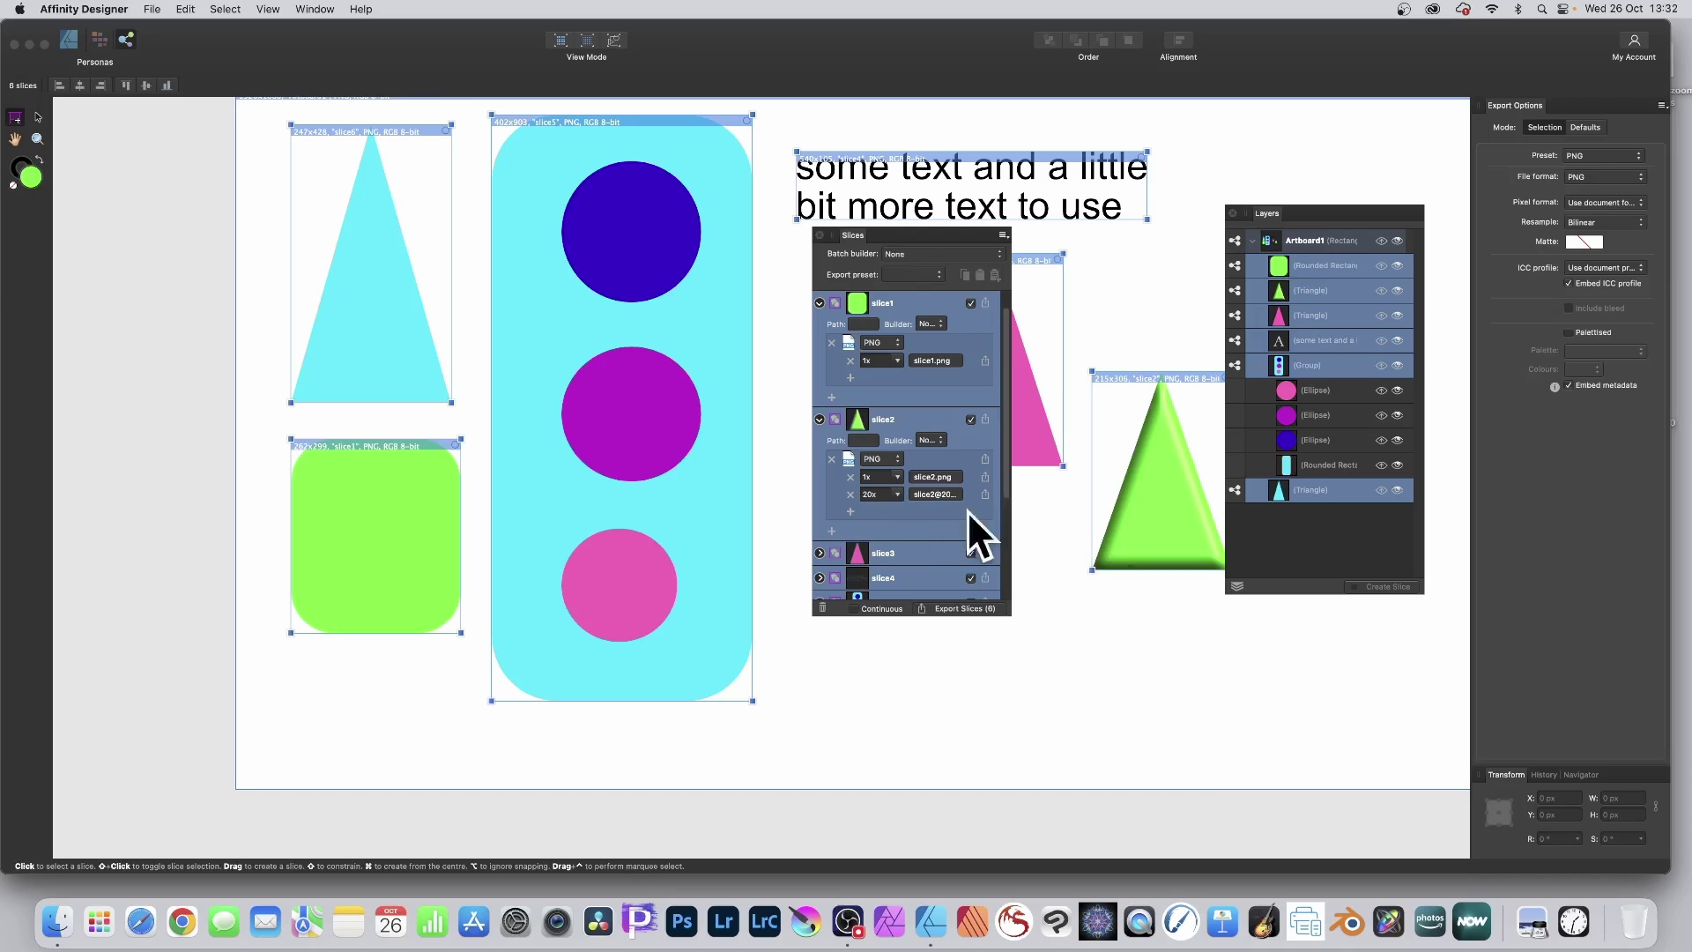
pyautogui.click(962, 609)
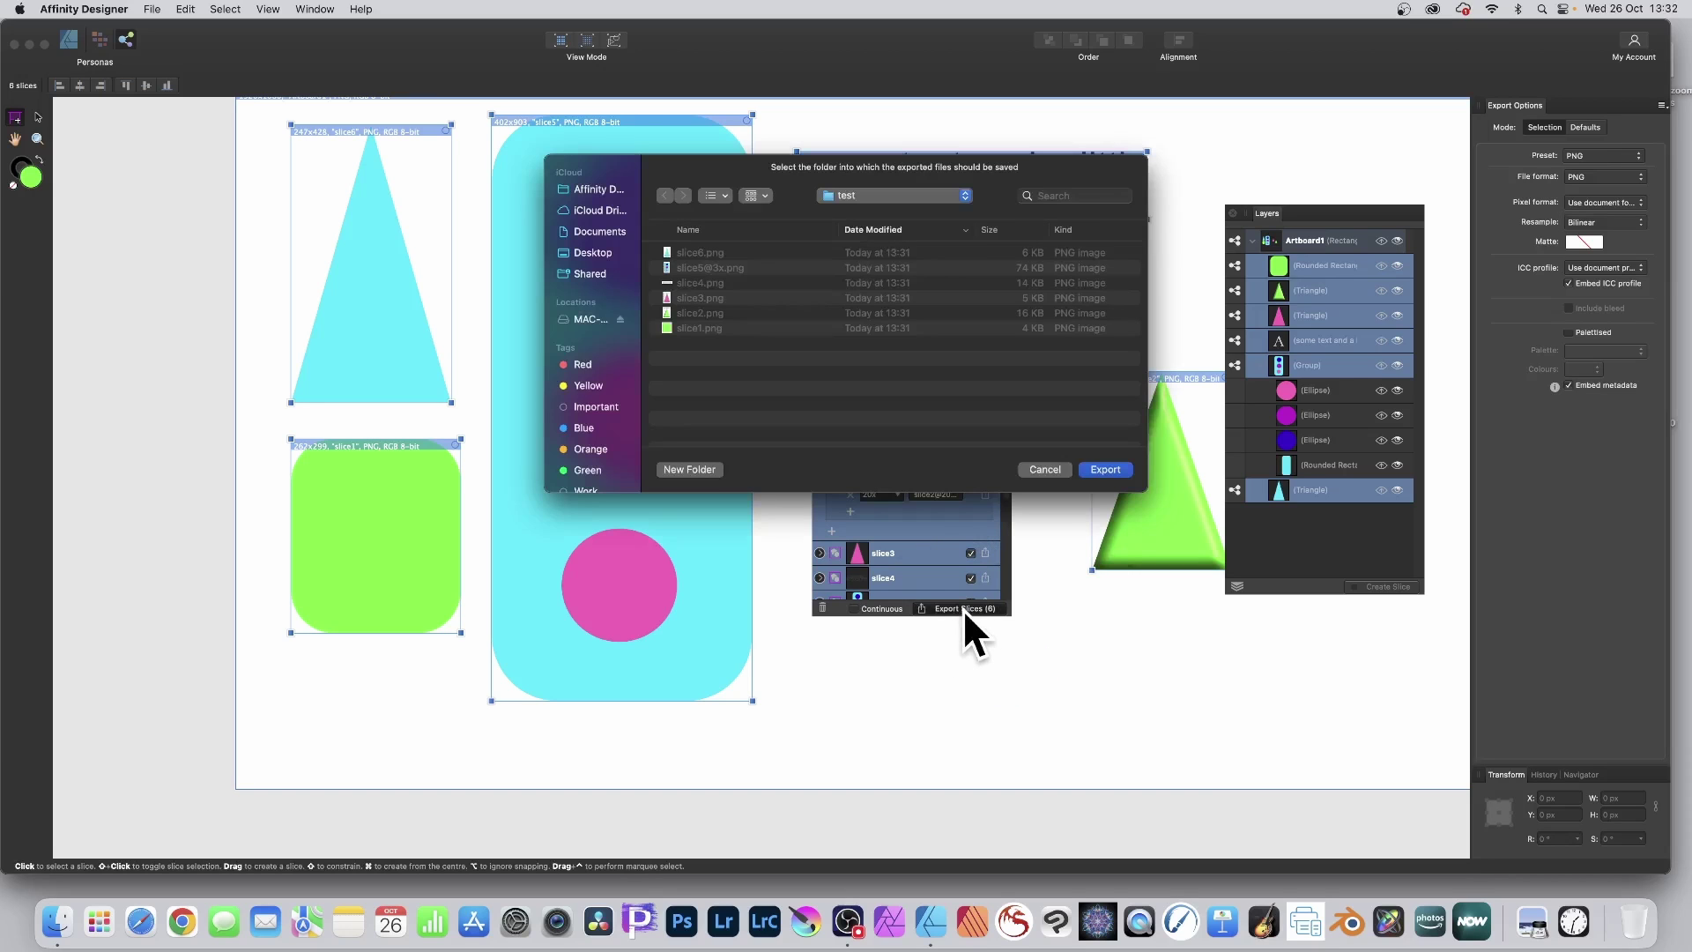
pyautogui.click(1105, 469)
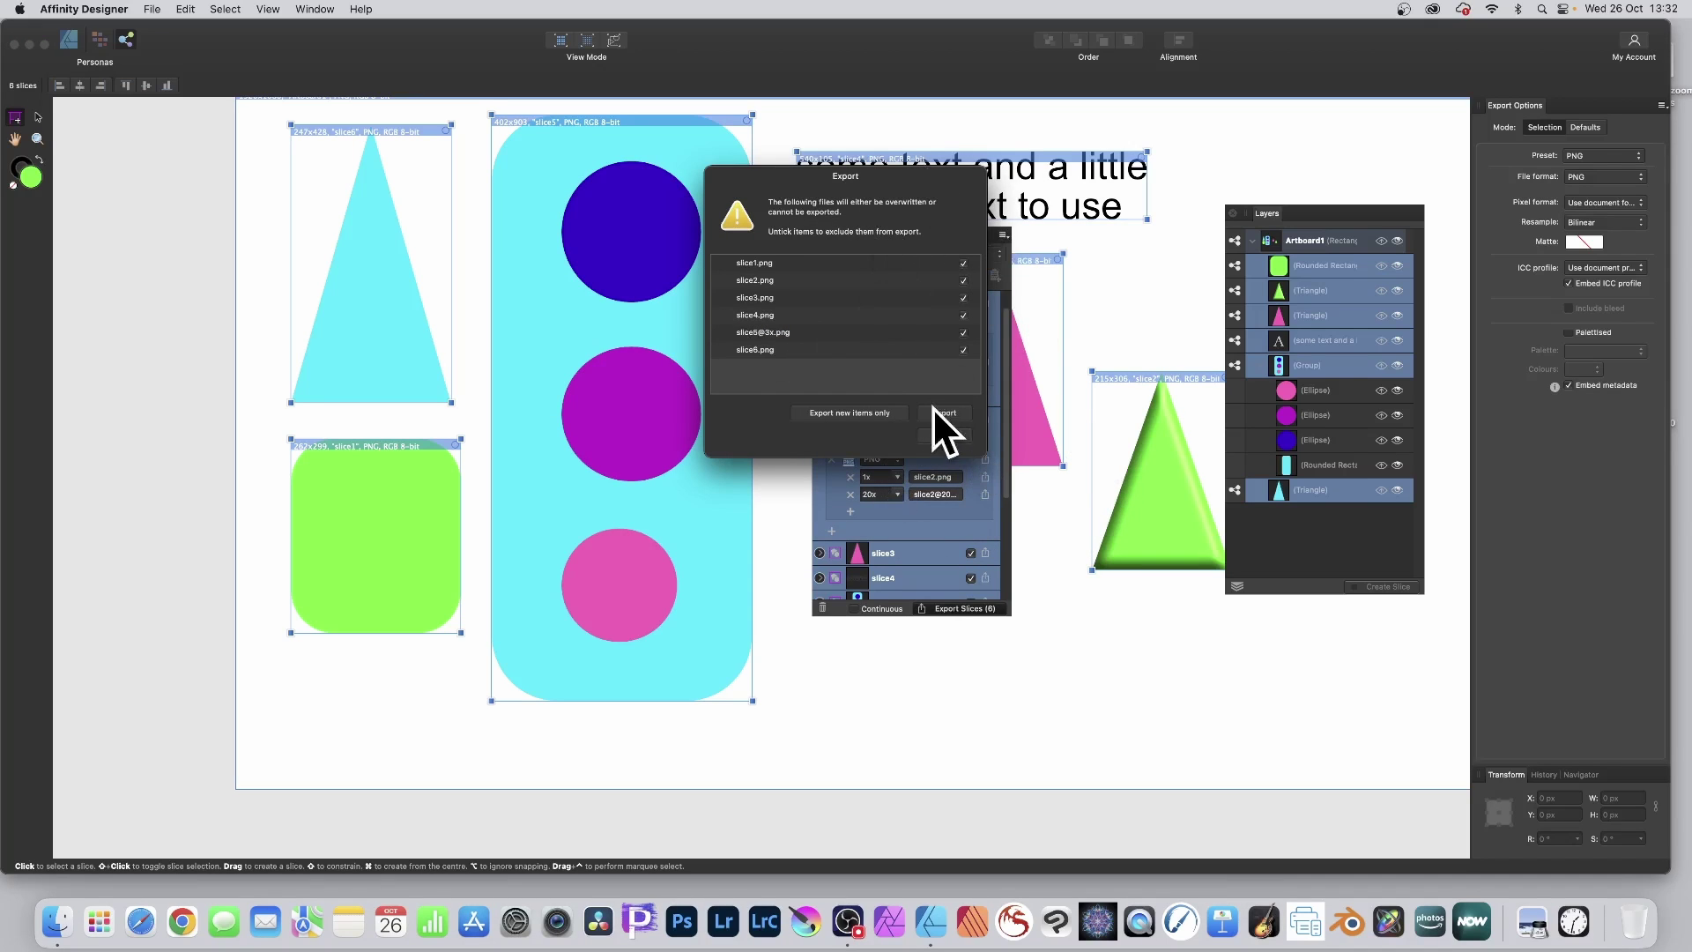
pyautogui.click(865, 414)
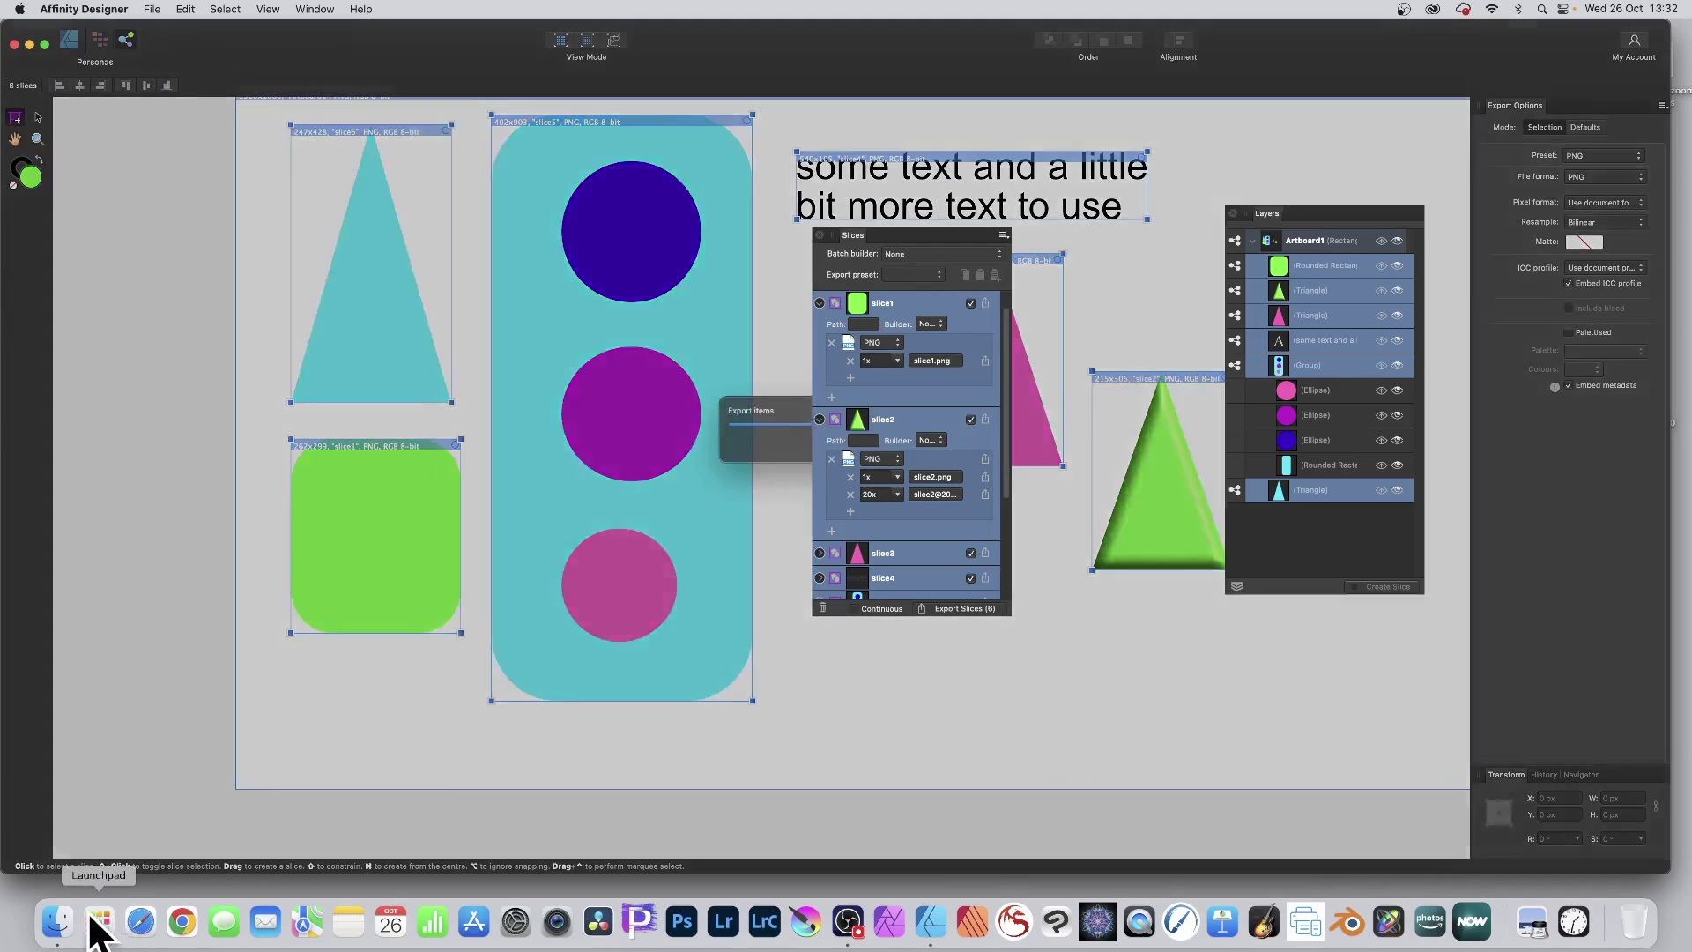
pyautogui.click(52, 921)
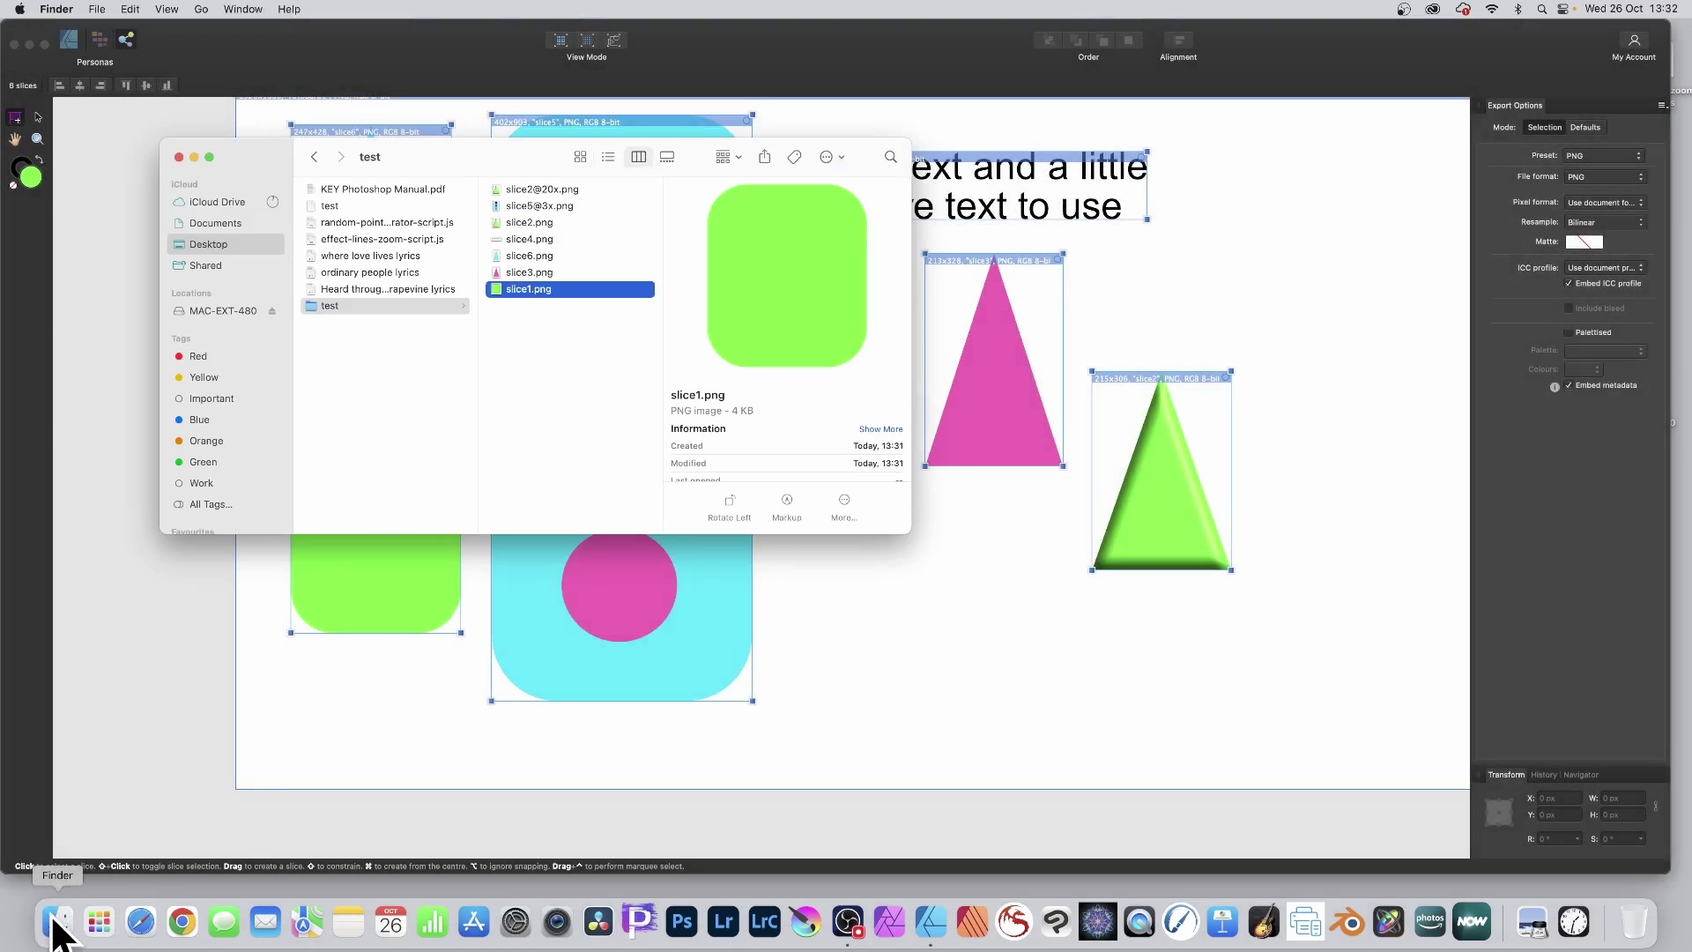
pyautogui.click(566, 189)
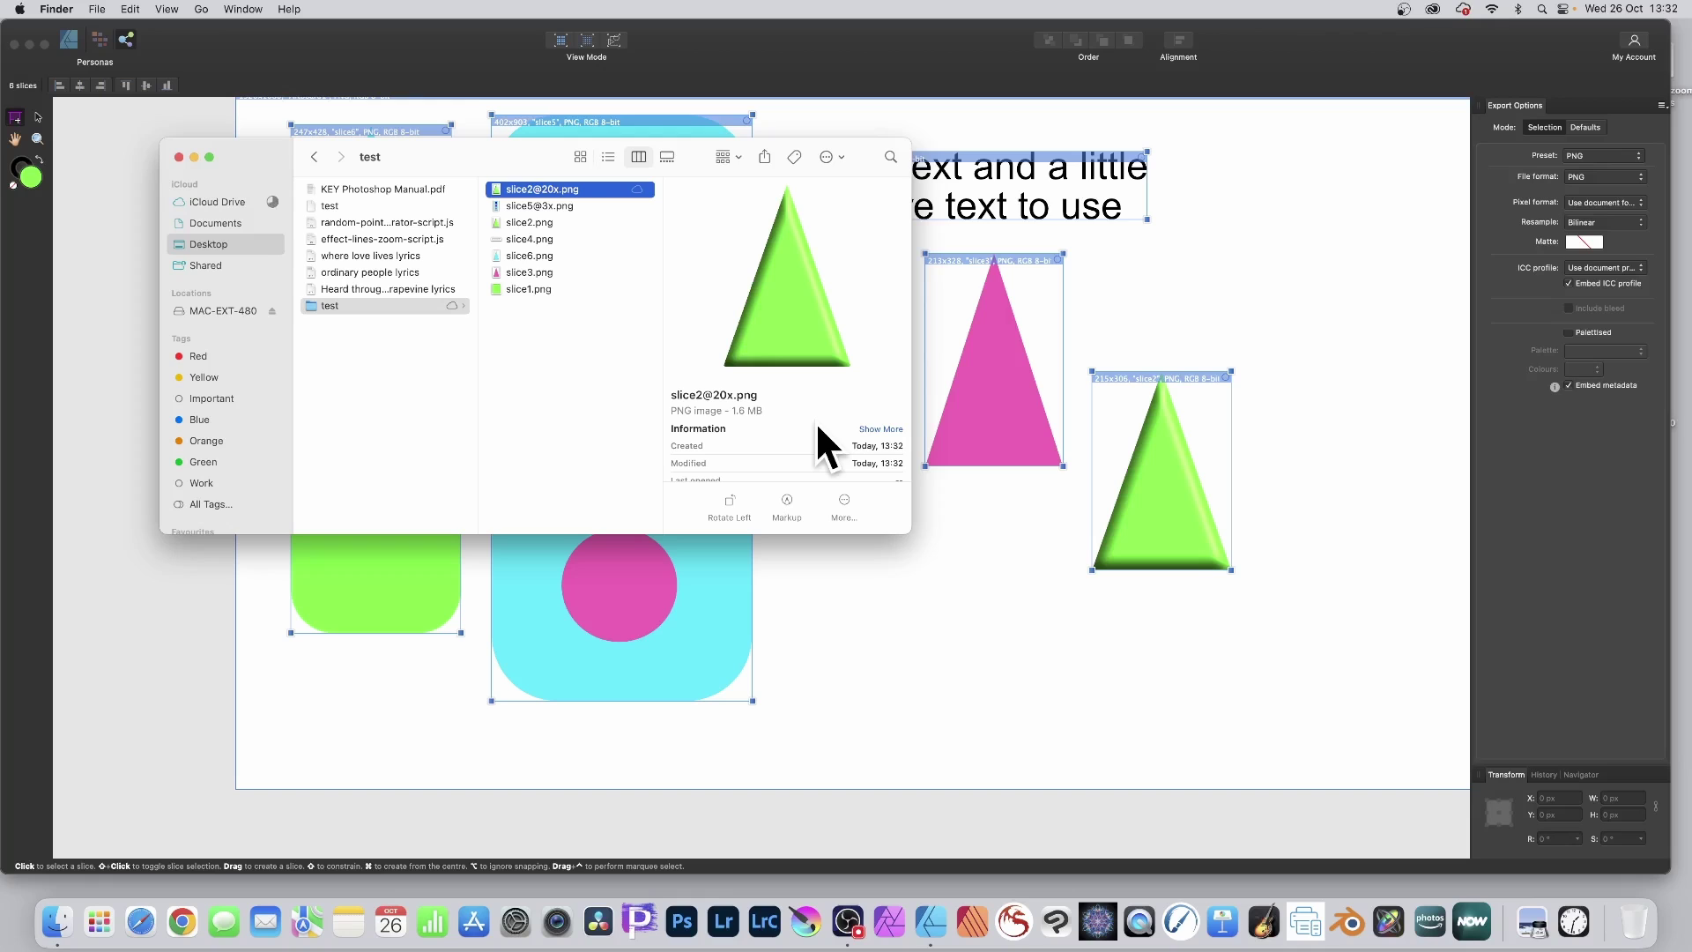
pyautogui.scroll(-5, 816, 421)
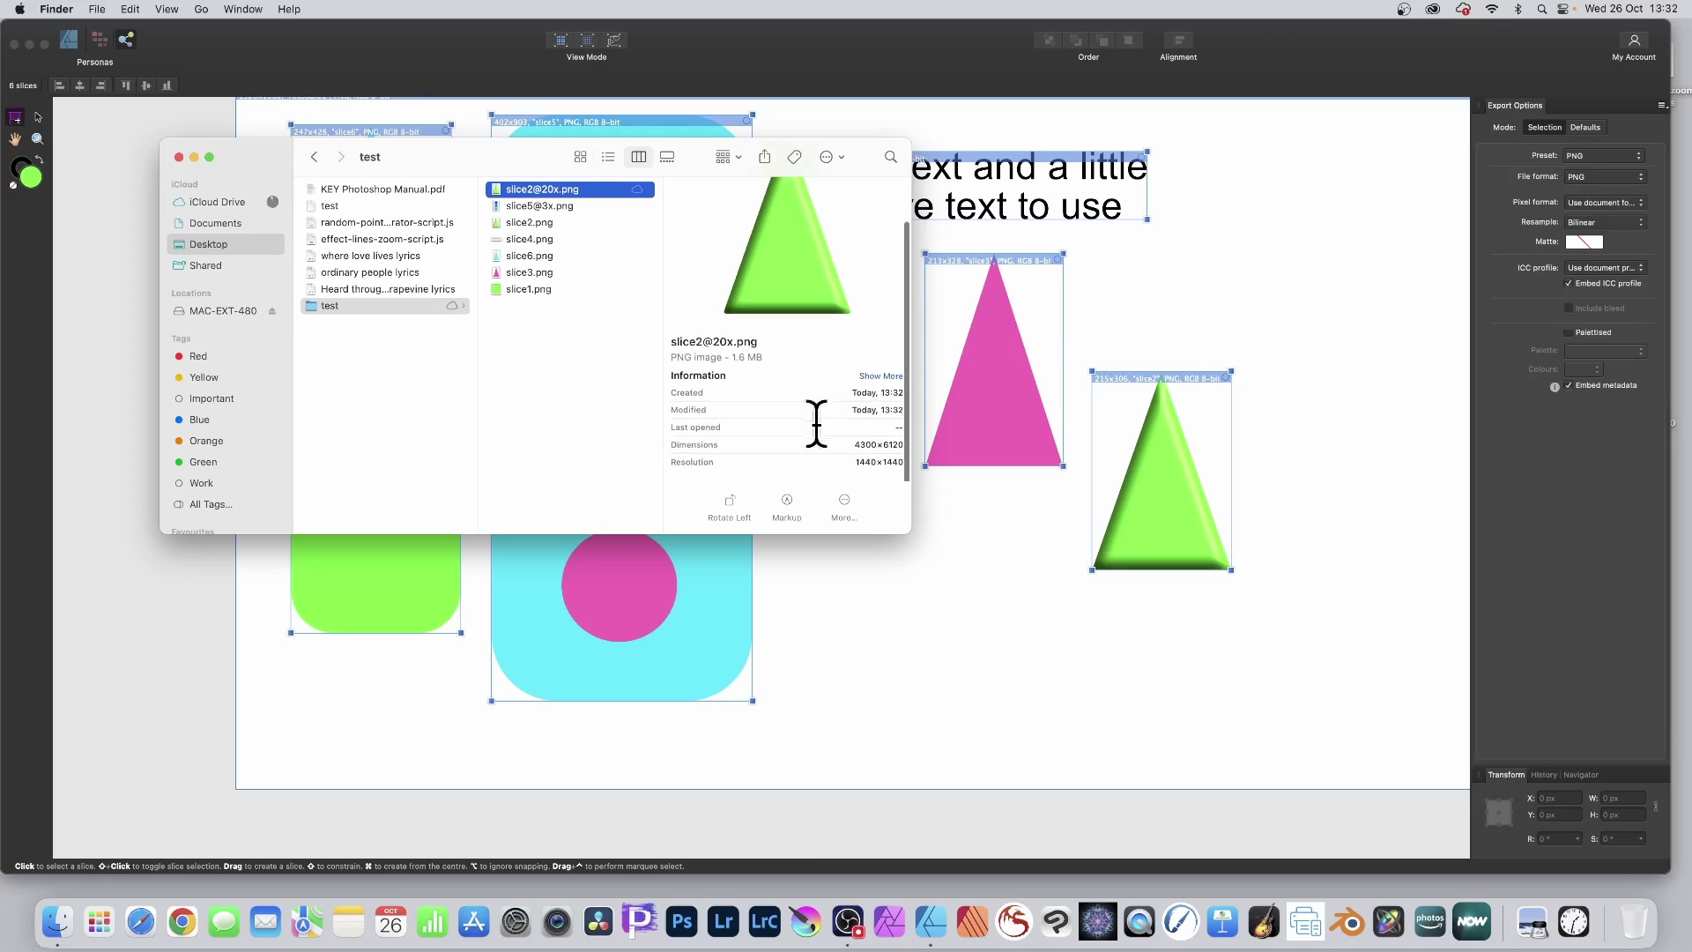
pyautogui.click(881, 118)
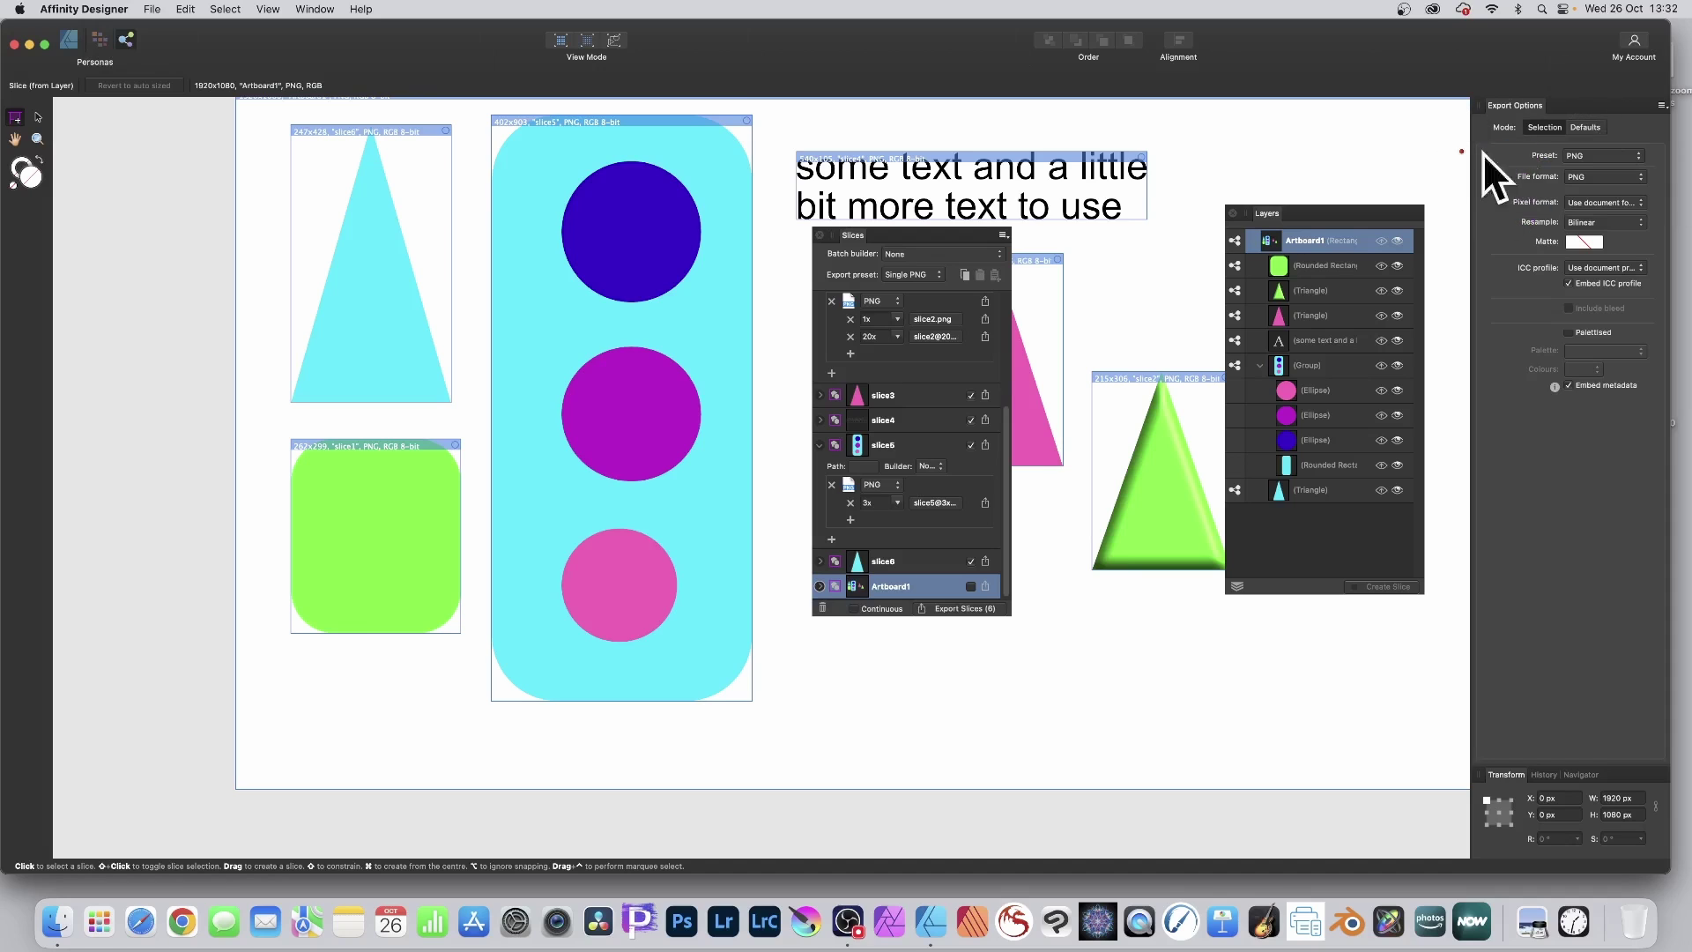
pyautogui.click(1599, 156)
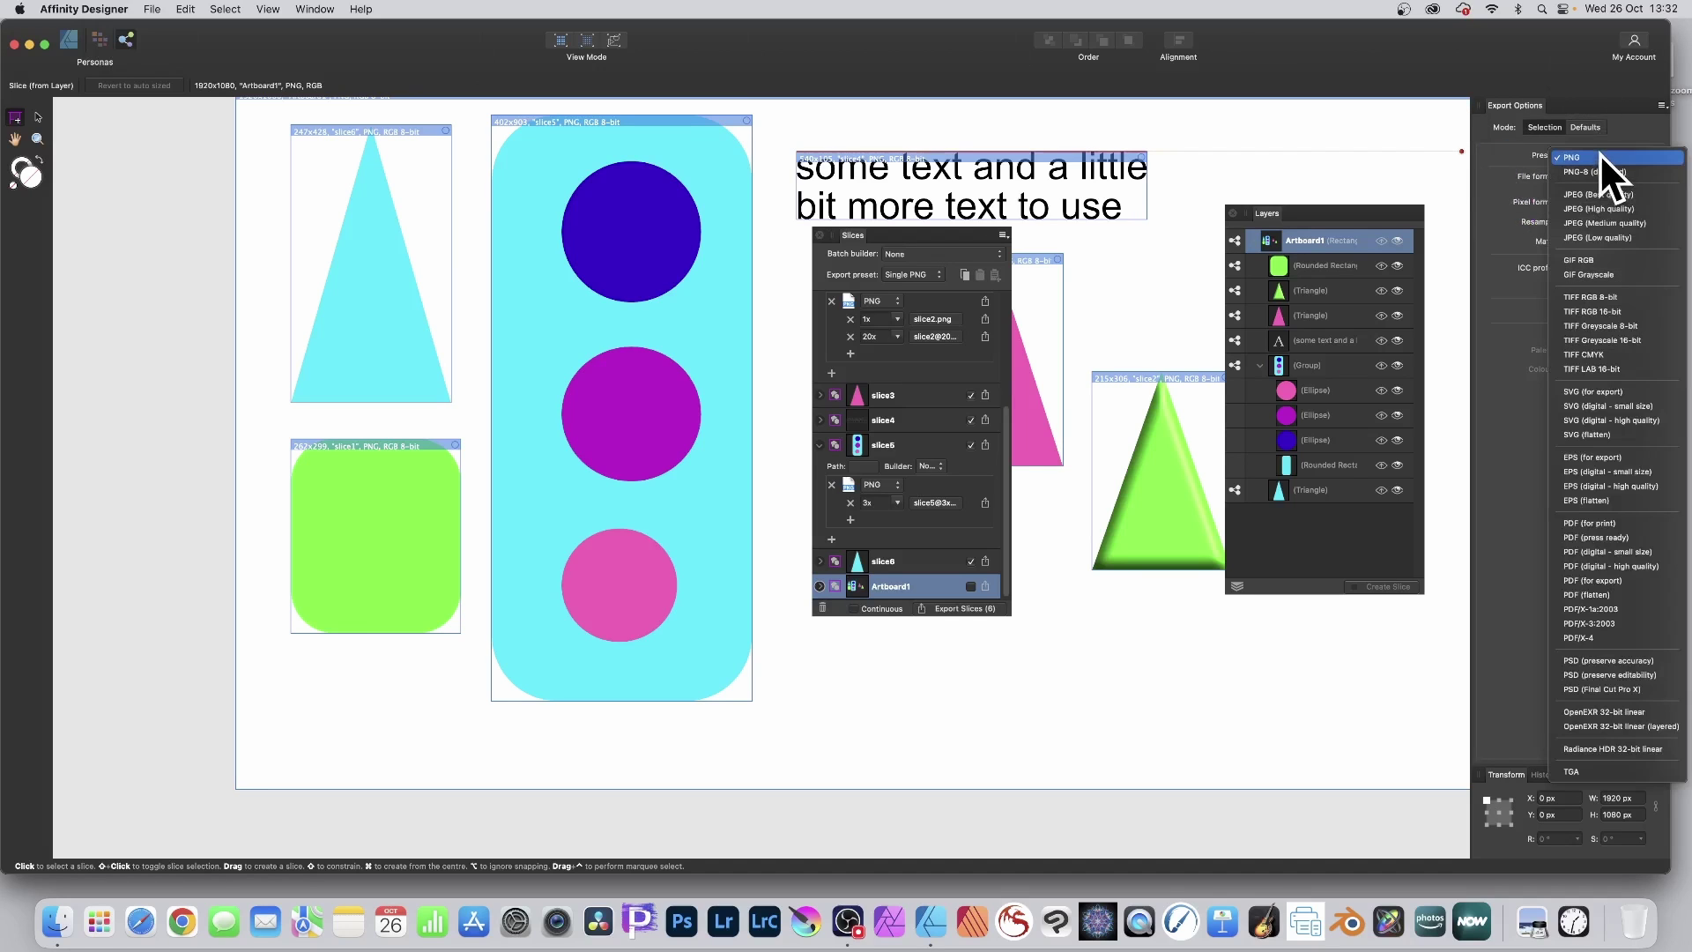
pyautogui.click(1601, 155)
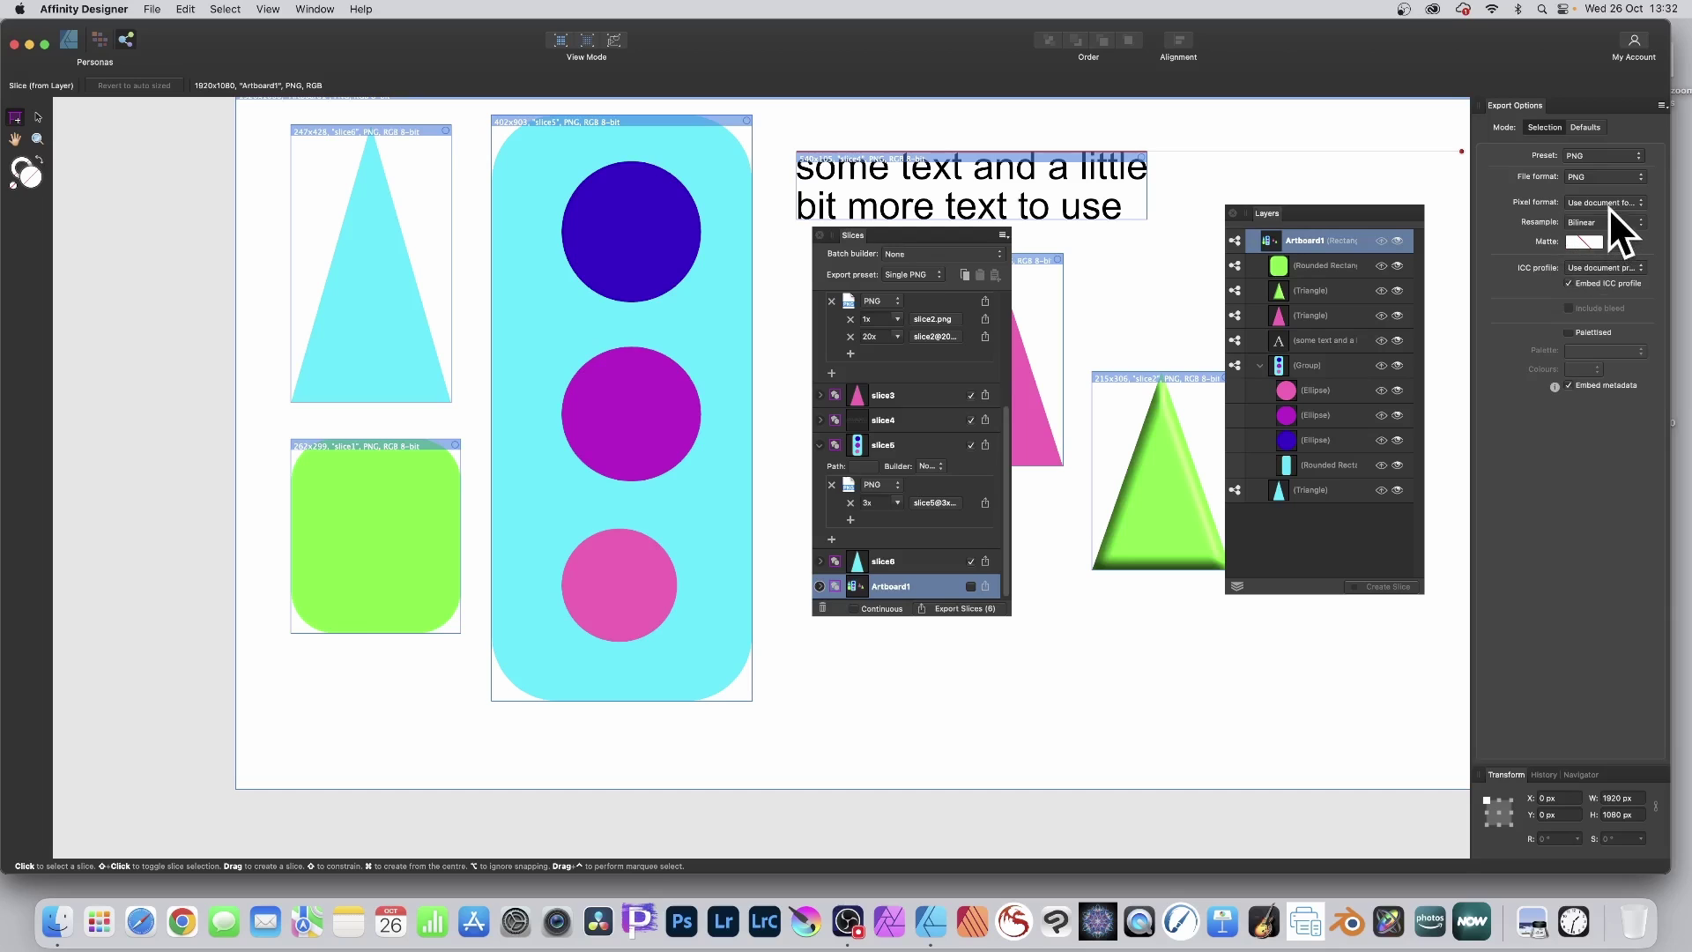
pyautogui.click(1595, 223)
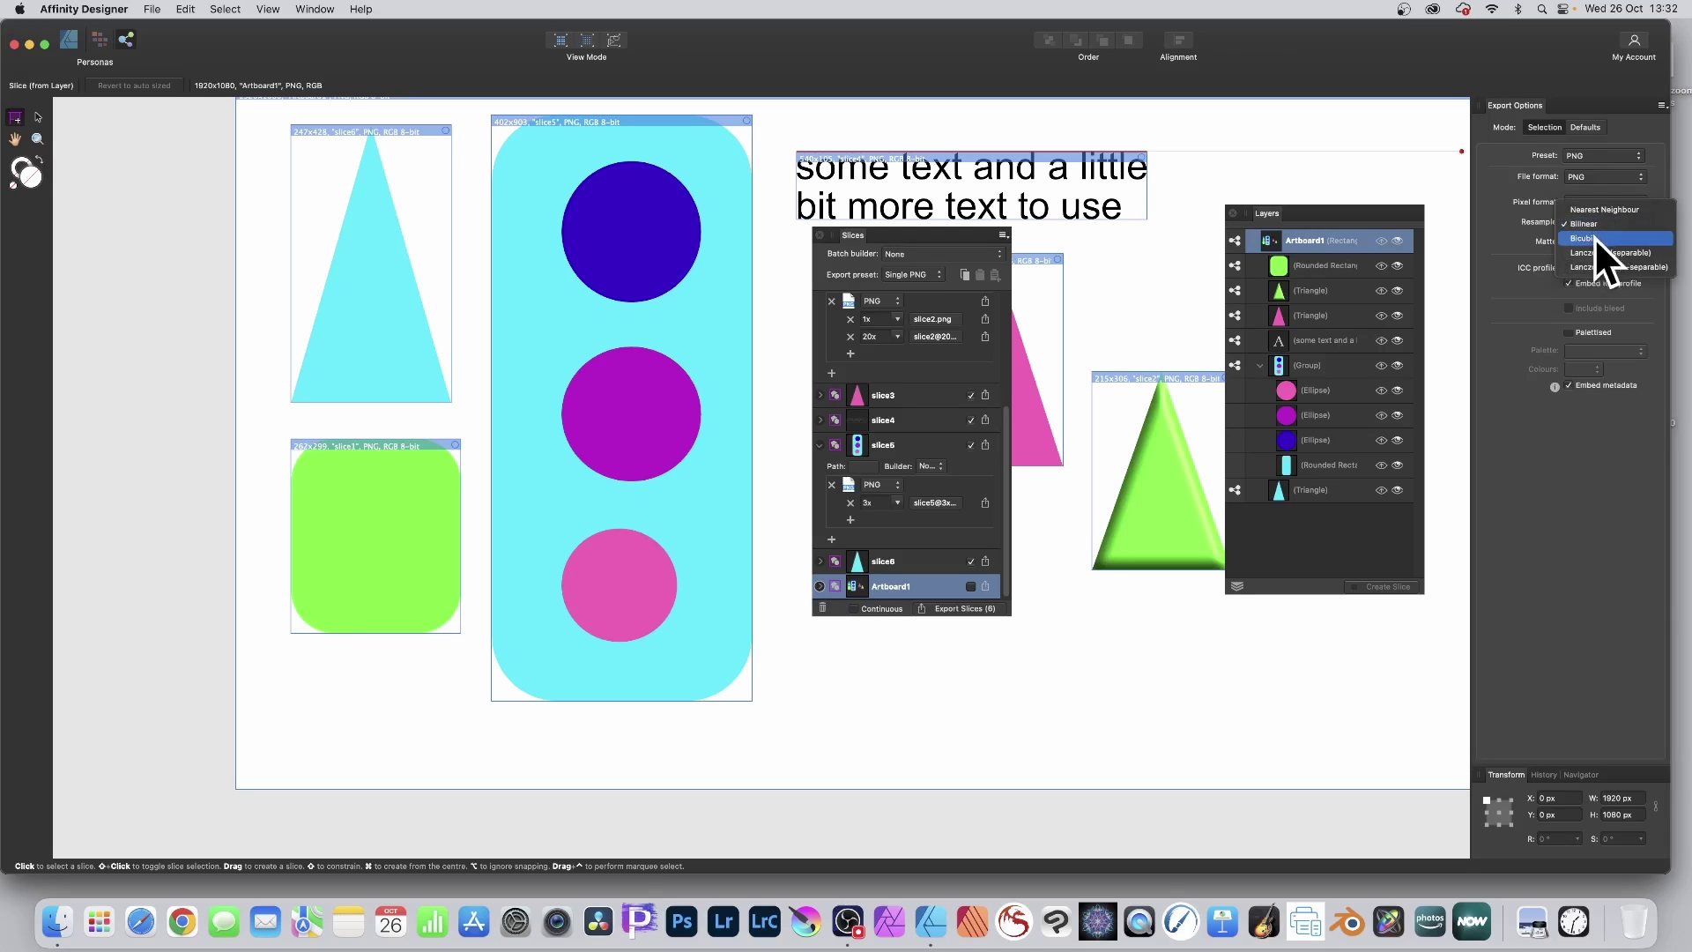
pyautogui.click(1484, 248)
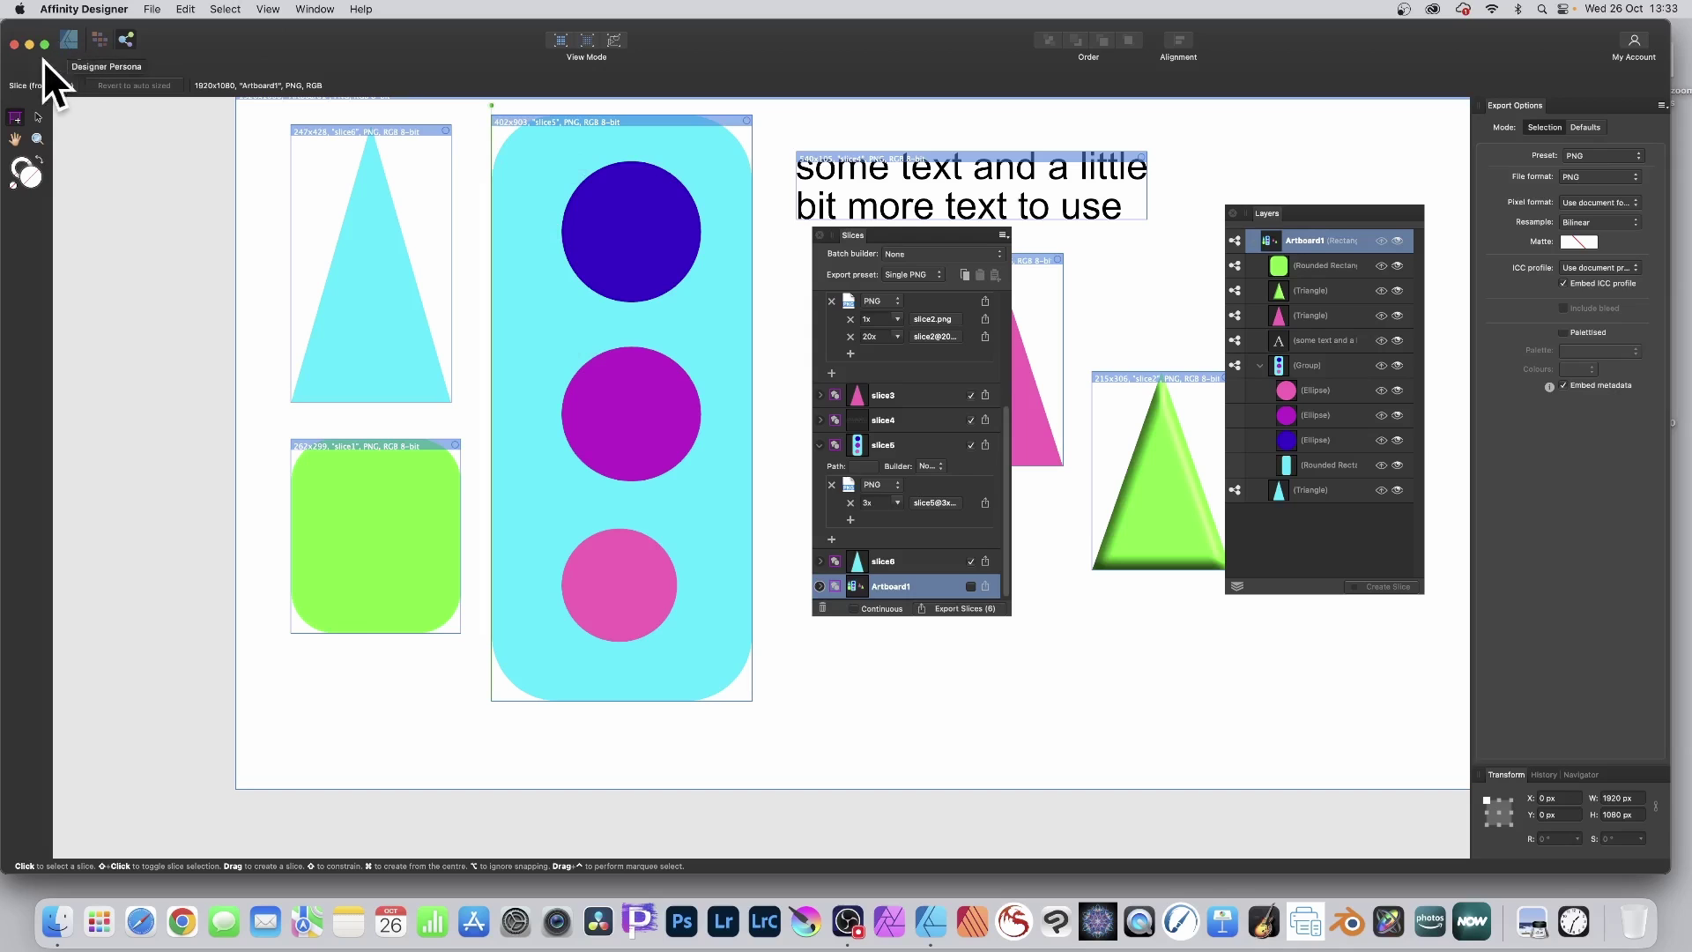
# In Designer persona, move the text lower and reposition the triangles, enlarging the green triangle to point down
pyautogui.click(68, 42)
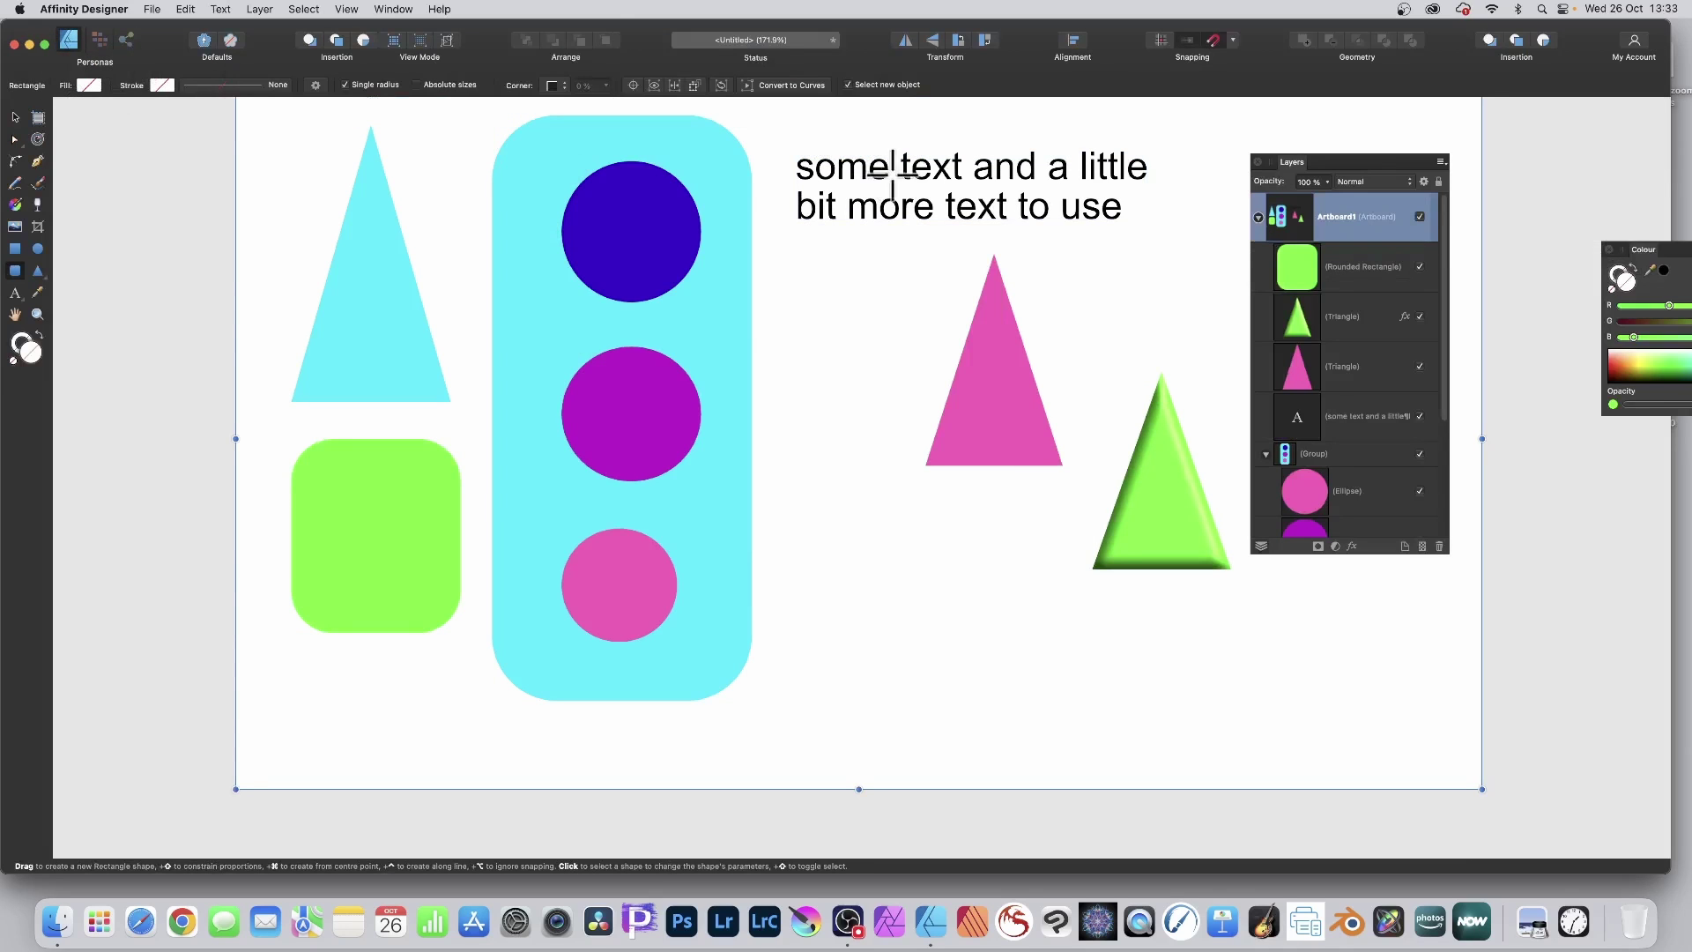
pyautogui.click(15, 116)
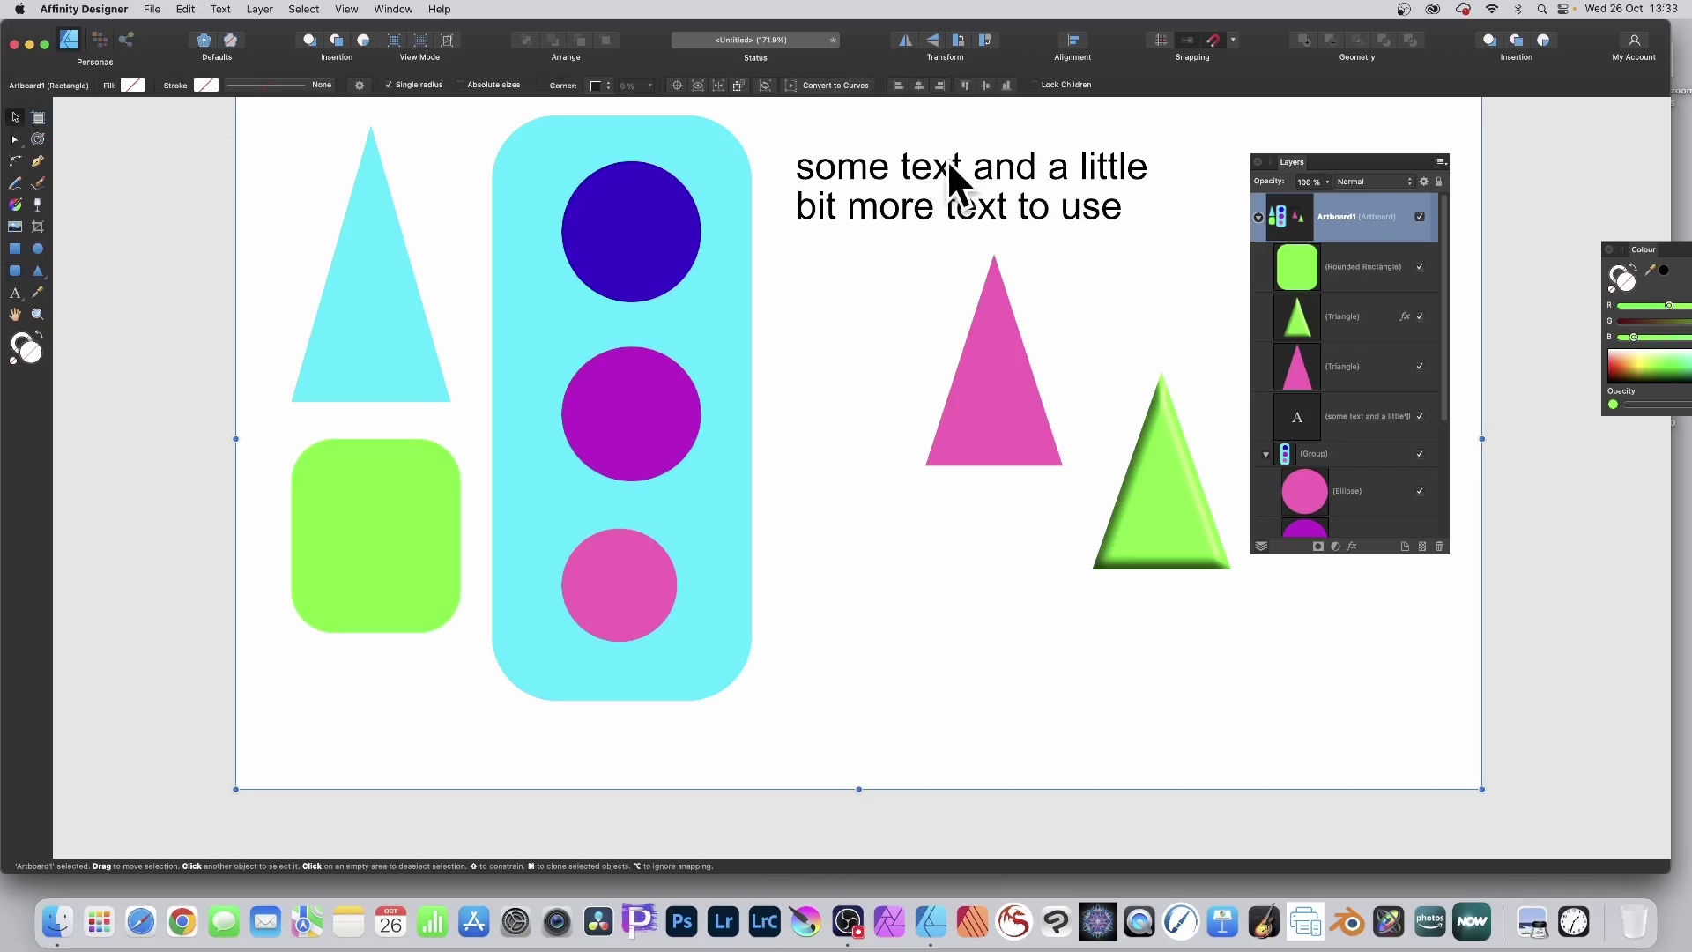
pyautogui.moveTo(948, 160); pyautogui.dragTo(948, 577)
pyautogui.moveTo(1017, 438); pyautogui.dragTo(925, 333)
pyautogui.moveTo(1182, 501); pyautogui.dragTo(892, 480)
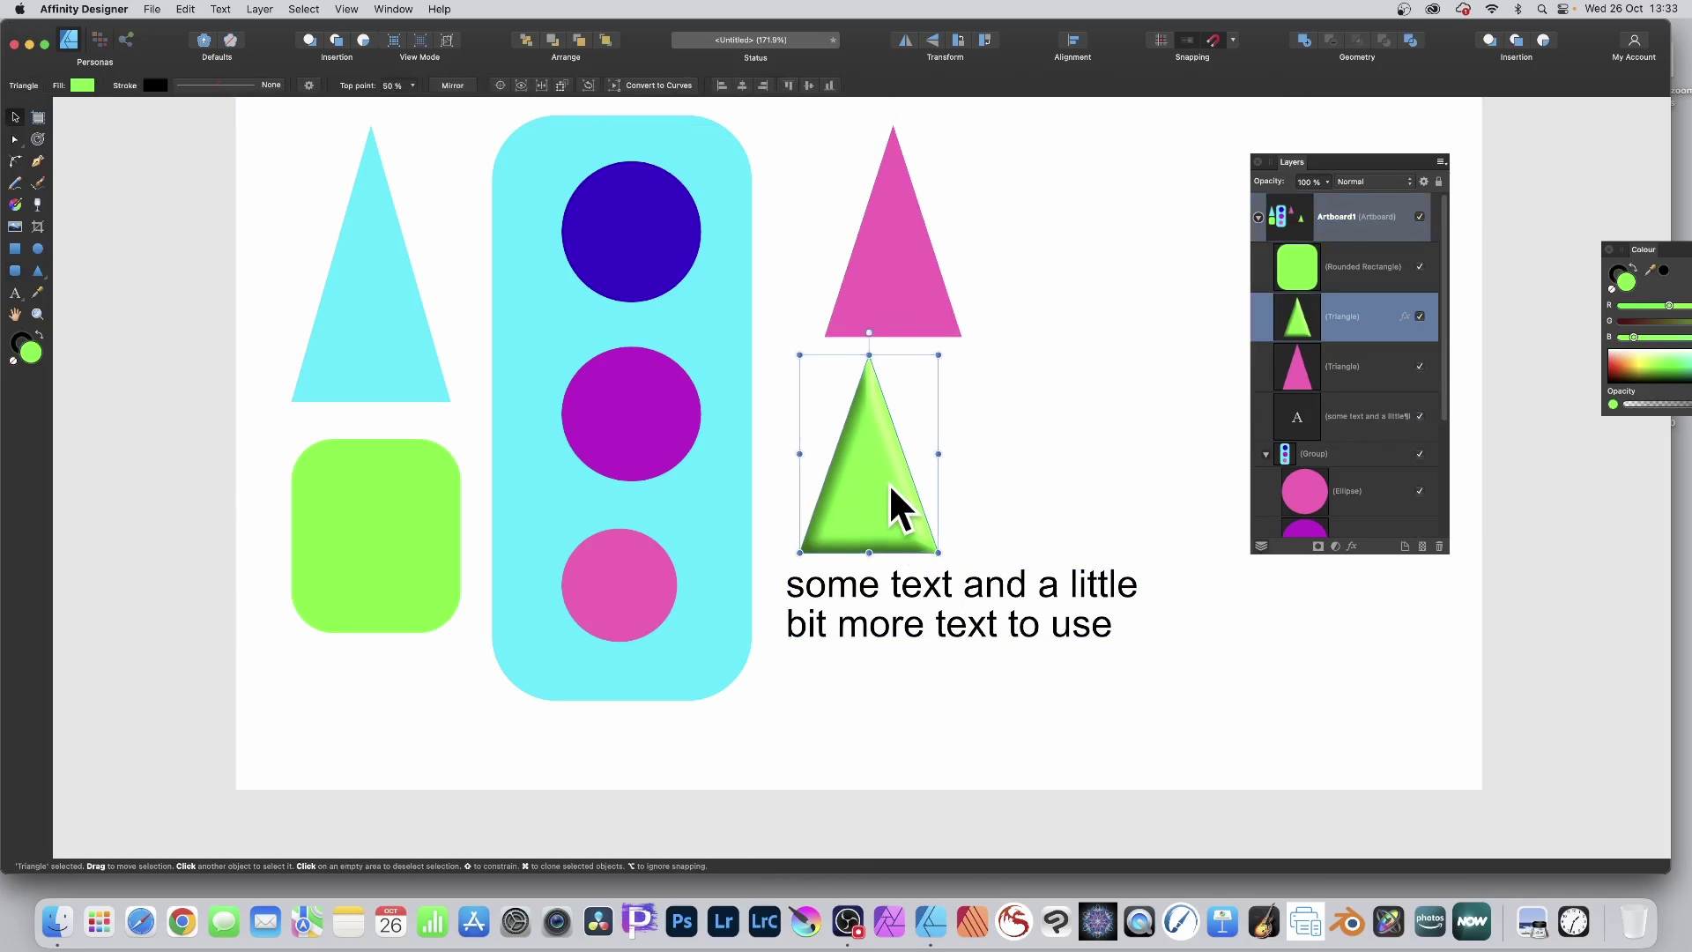
pyautogui.moveTo(941, 548); pyautogui.dragTo(1028, 603)
pyautogui.moveTo(951, 510); pyautogui.dragTo(1125, 358)
pyautogui.moveTo(971, 183); pyautogui.dragTo(975, 378)
# Shrink the circle group, move it up-left, and recolour its background rectangle lime green
pyautogui.click(727, 337)
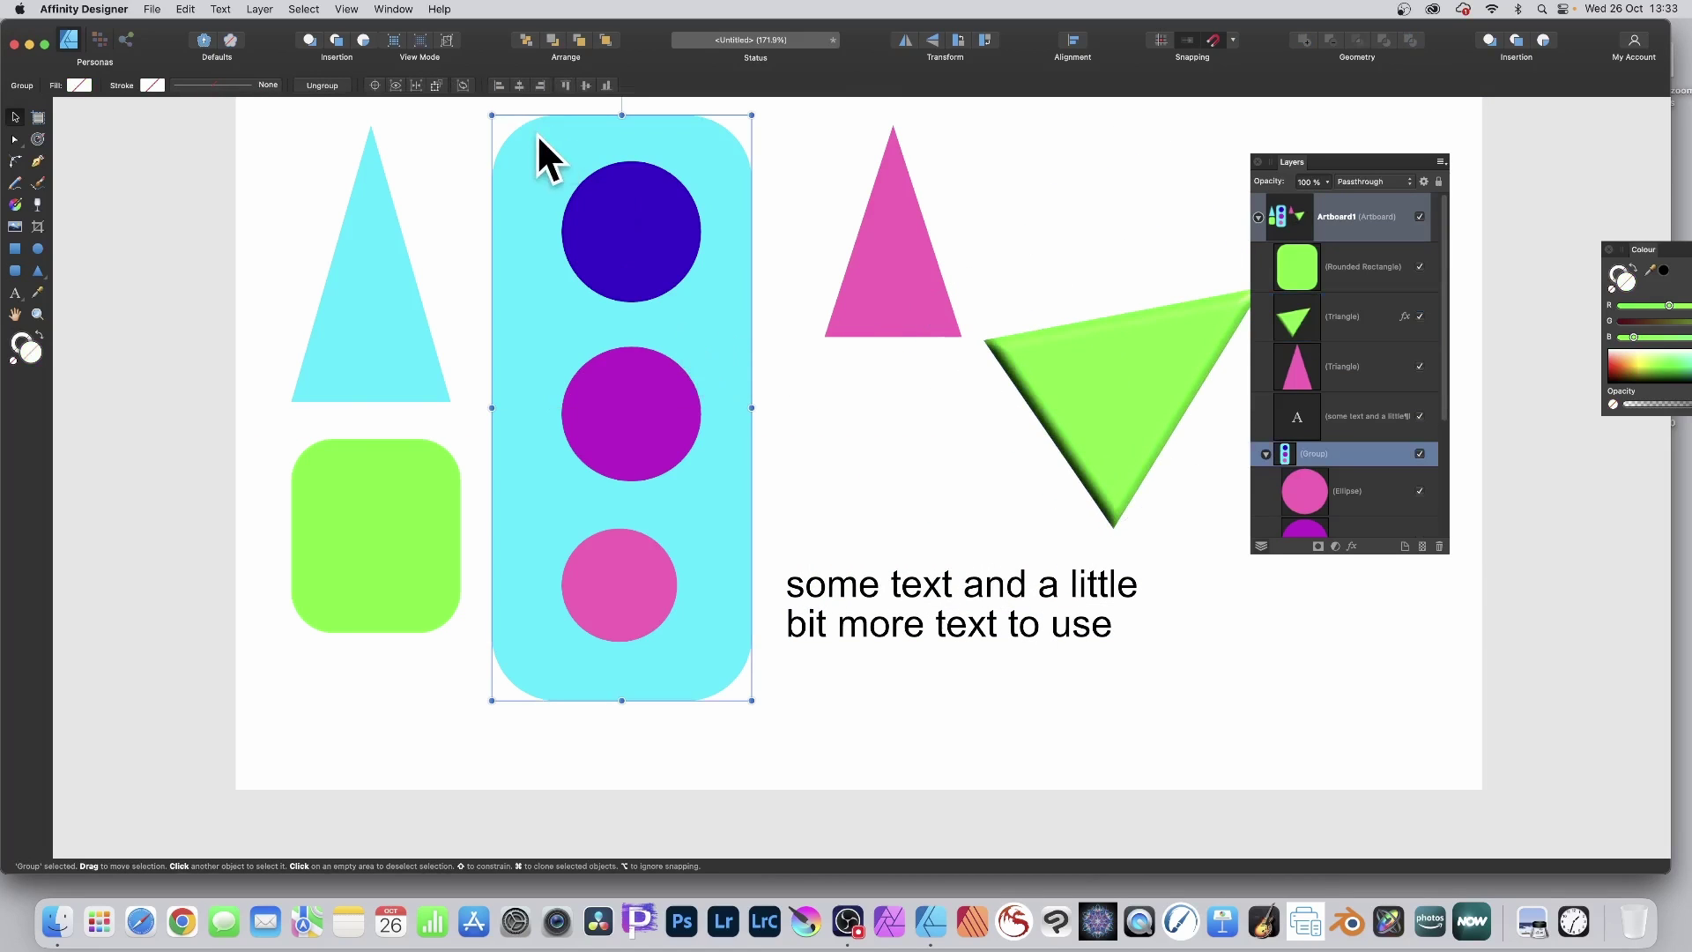
pyautogui.moveTo(491, 115); pyautogui.dragTo(567, 265)
pyautogui.moveTo(651, 385); pyautogui.dragTo(601, 319)
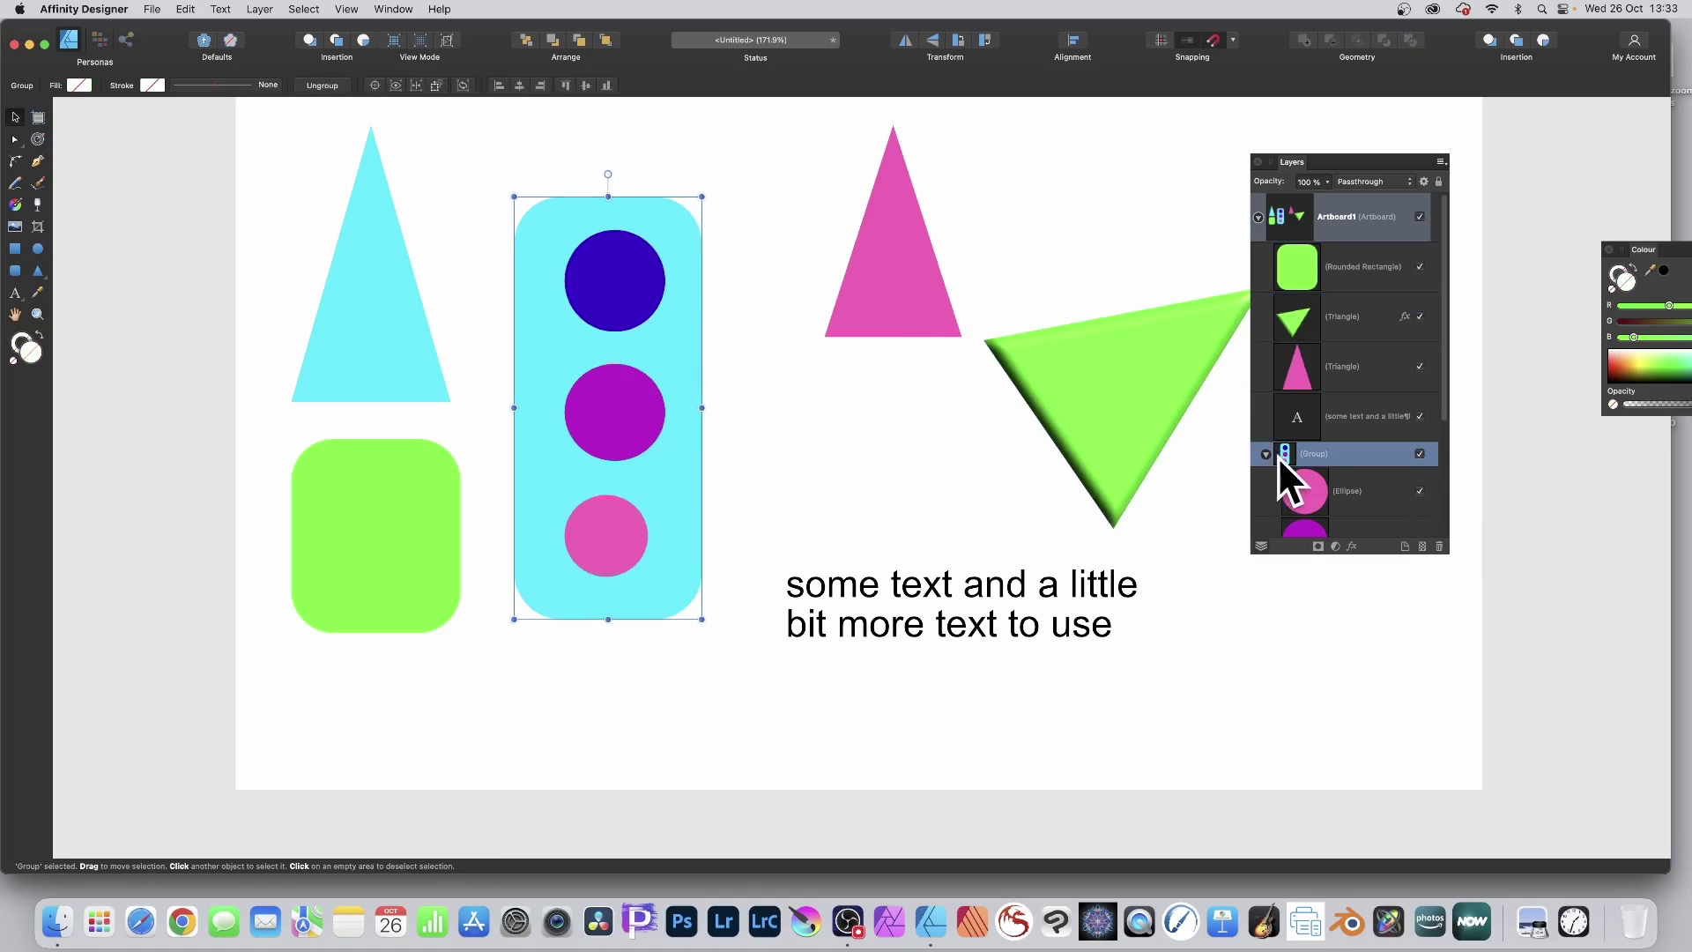
pyautogui.scroll(-5, 1415, 474)
pyautogui.click(1332, 466)
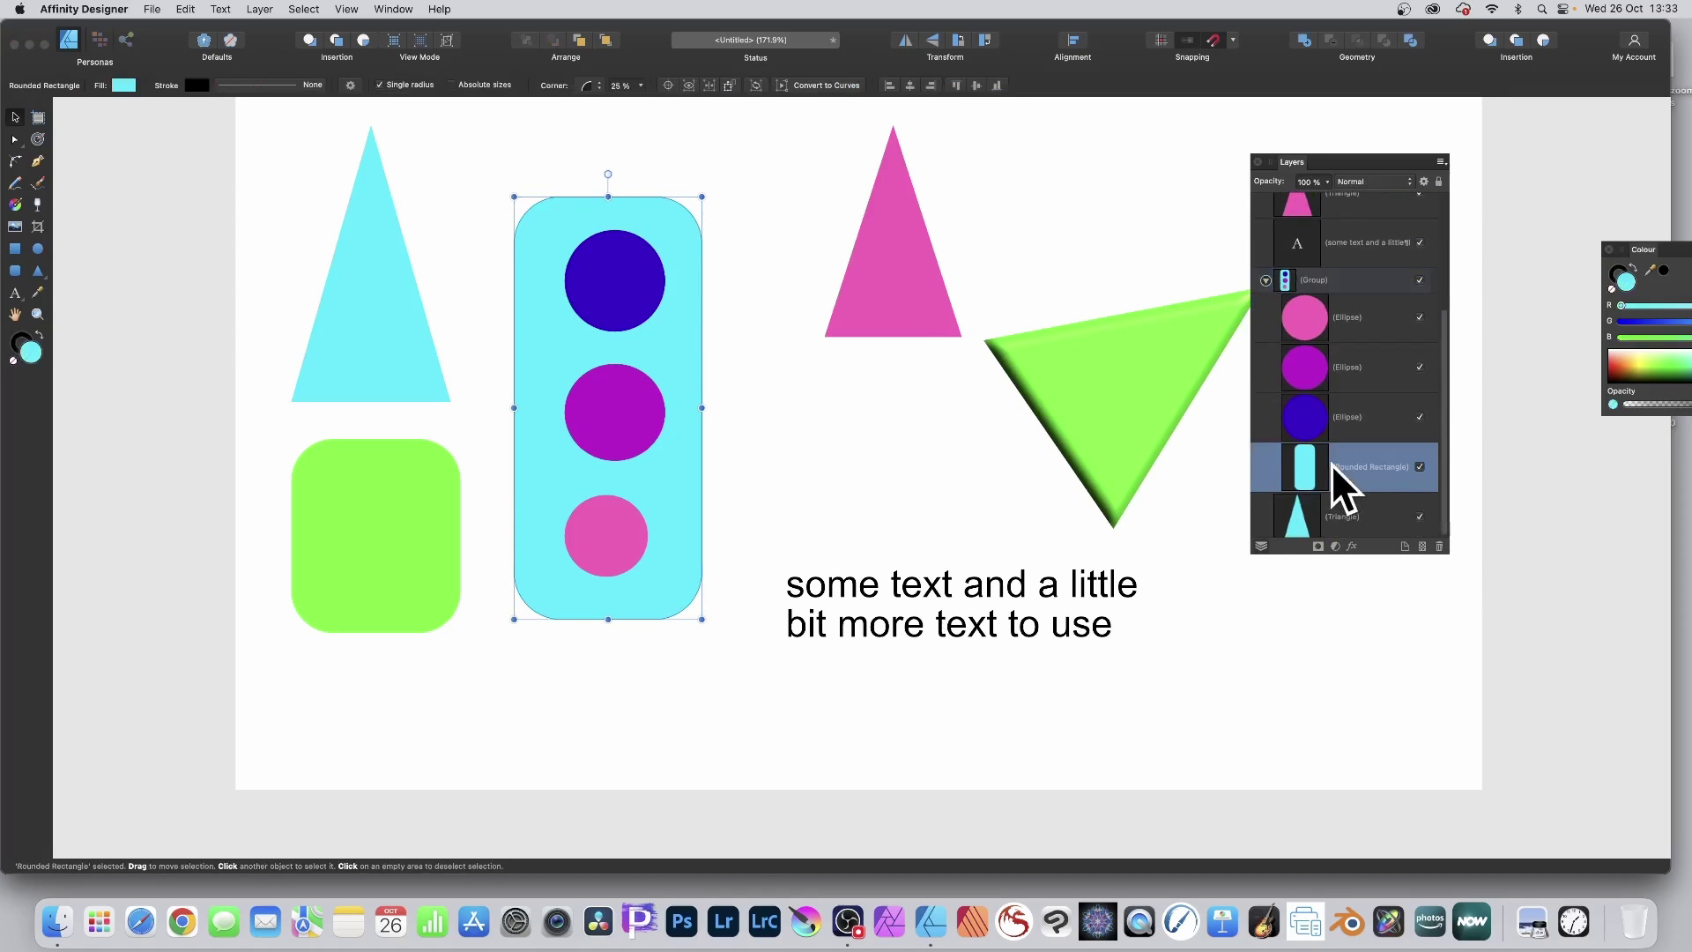
pyautogui.moveTo(1655, 368); pyautogui.dragTo(1662, 370)
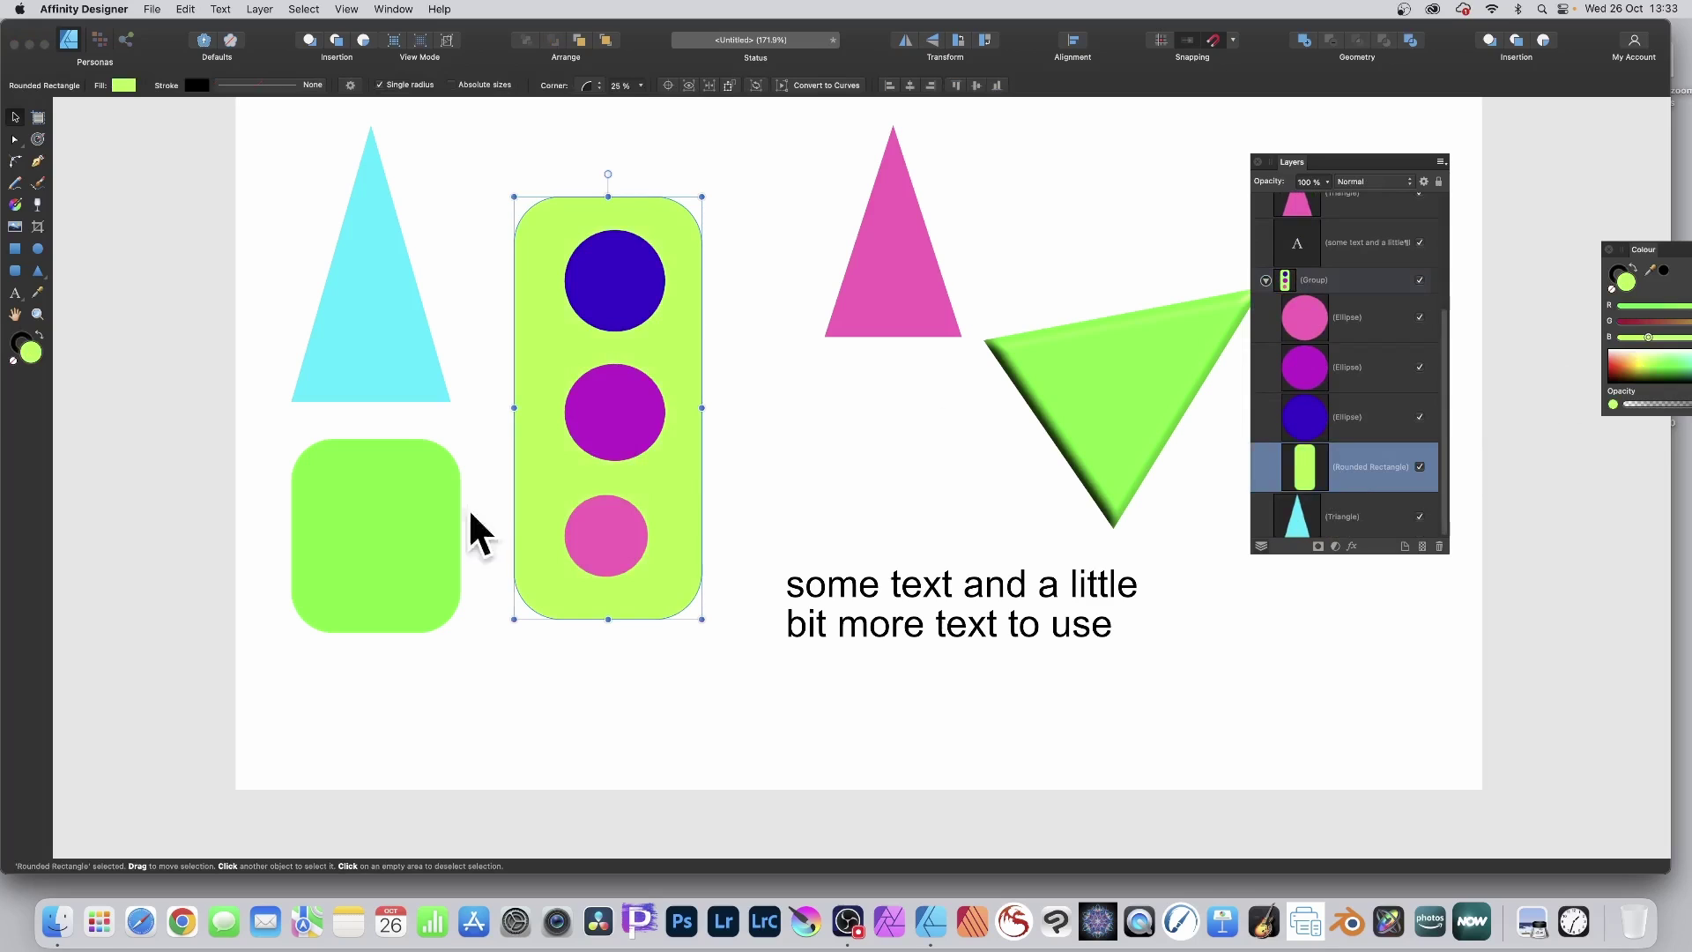
# Tweak the green rounded square's colour, enlarge it, and place it under the cyan triangle
pyautogui.click(408, 491)
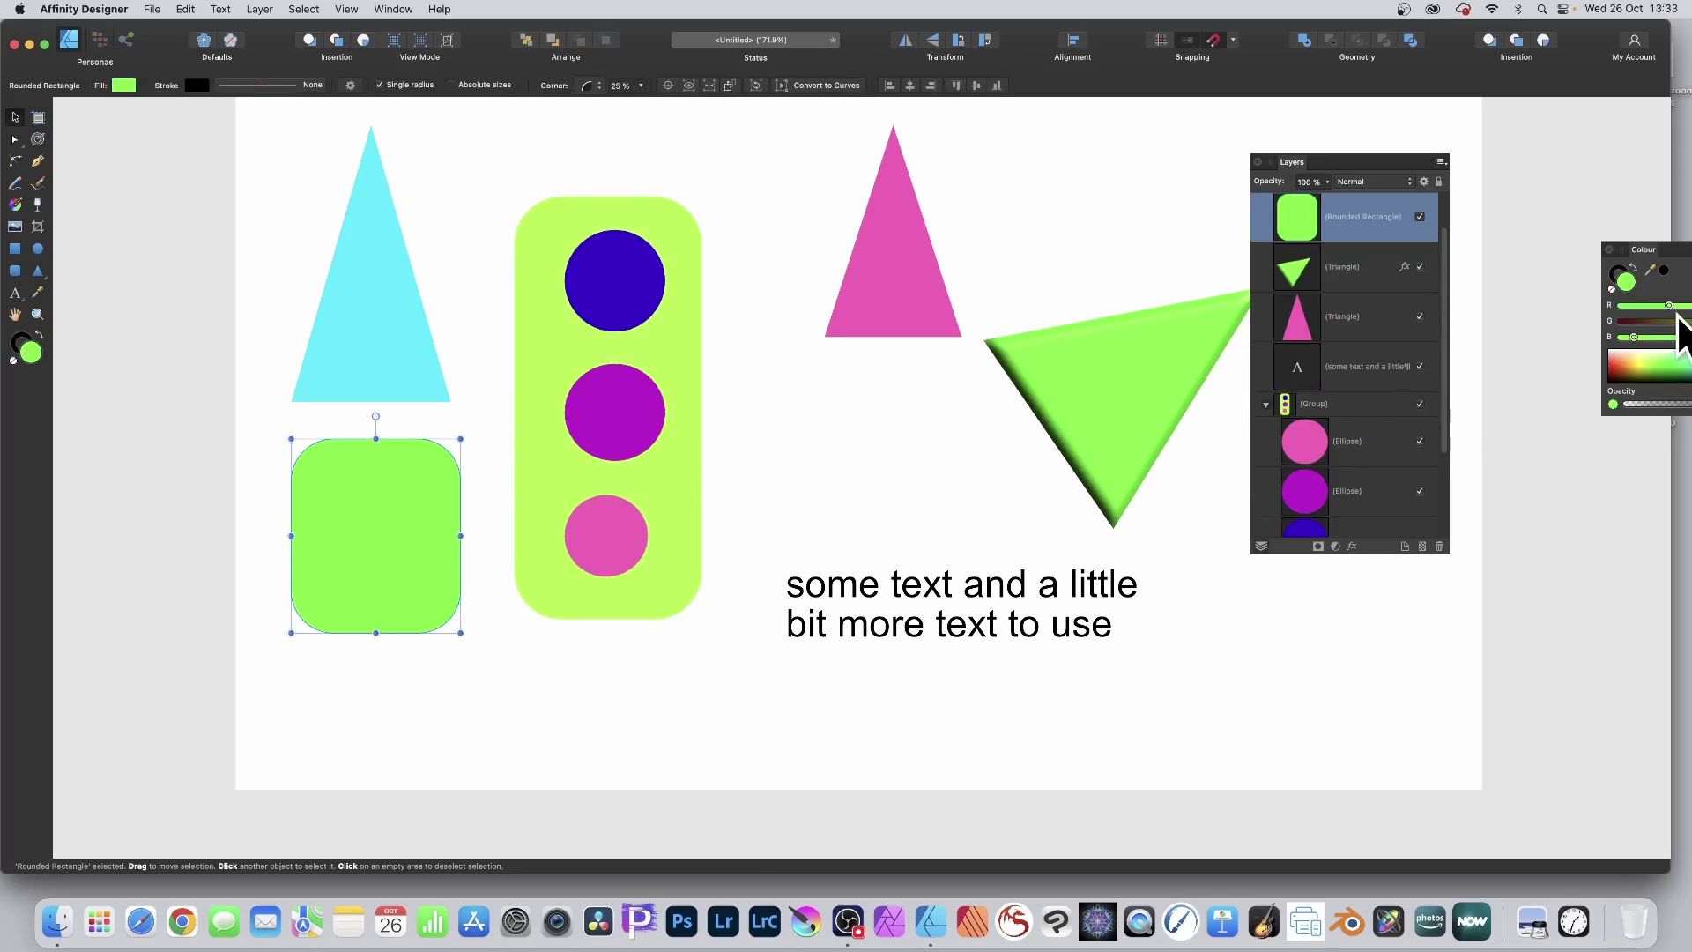
pyautogui.moveTo(1677, 310); pyautogui.dragTo(1630, 307)
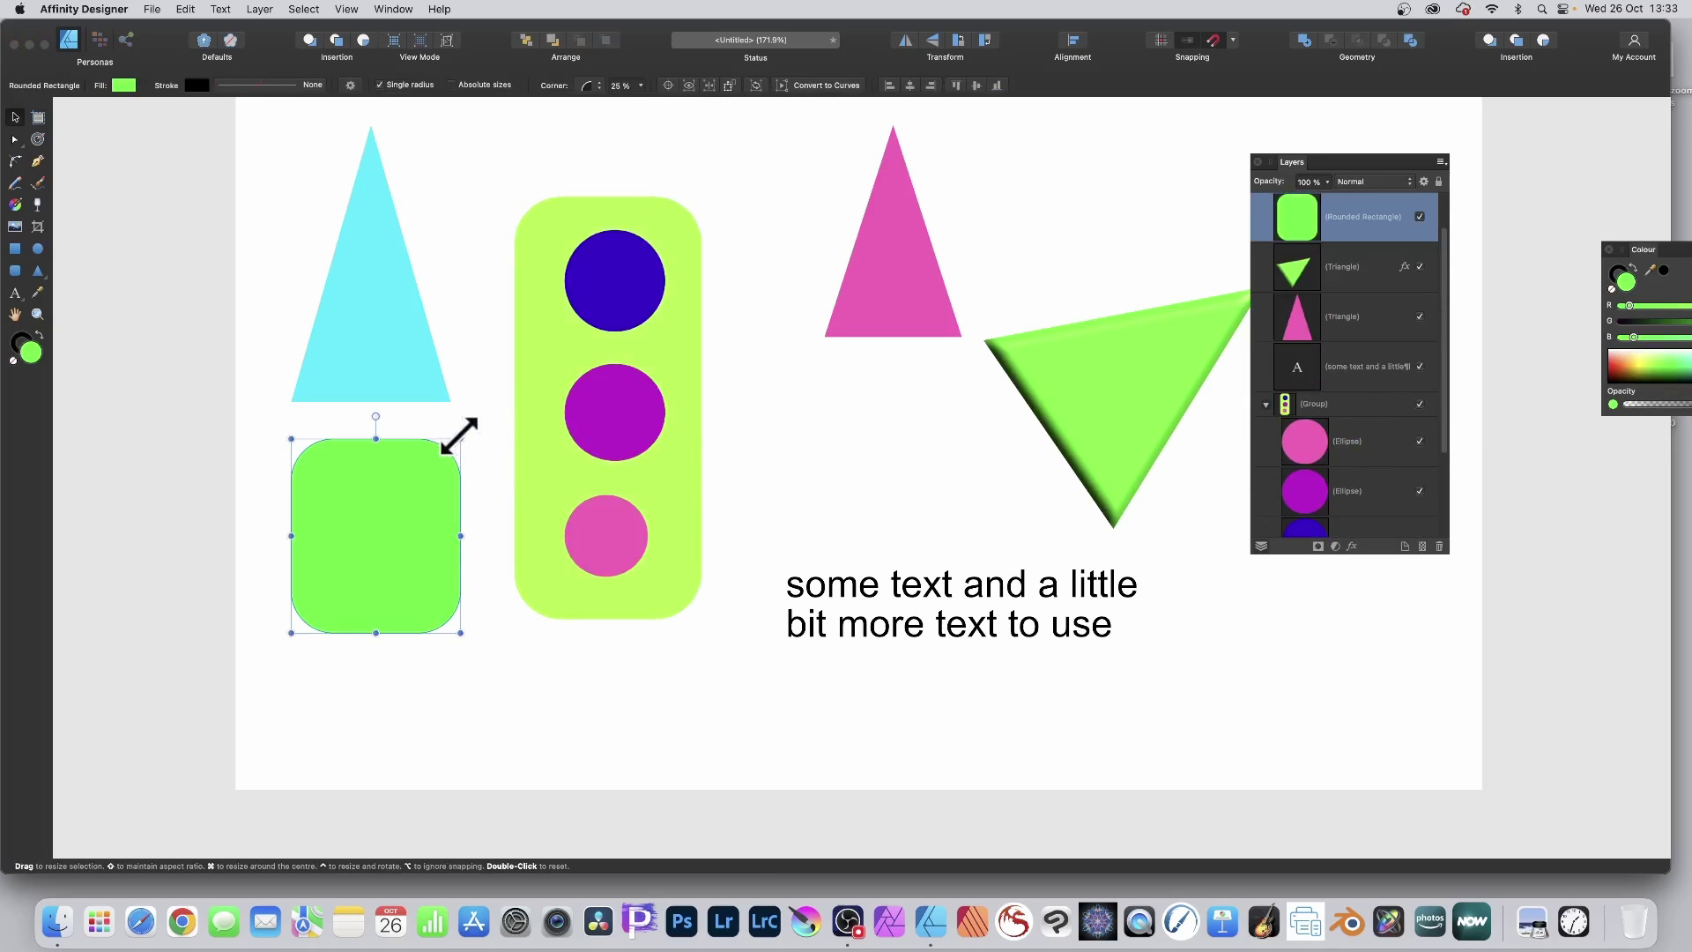
pyautogui.moveTo(460, 438); pyautogui.dragTo(536, 330)
pyautogui.moveTo(446, 446); pyautogui.dragTo(426, 522)
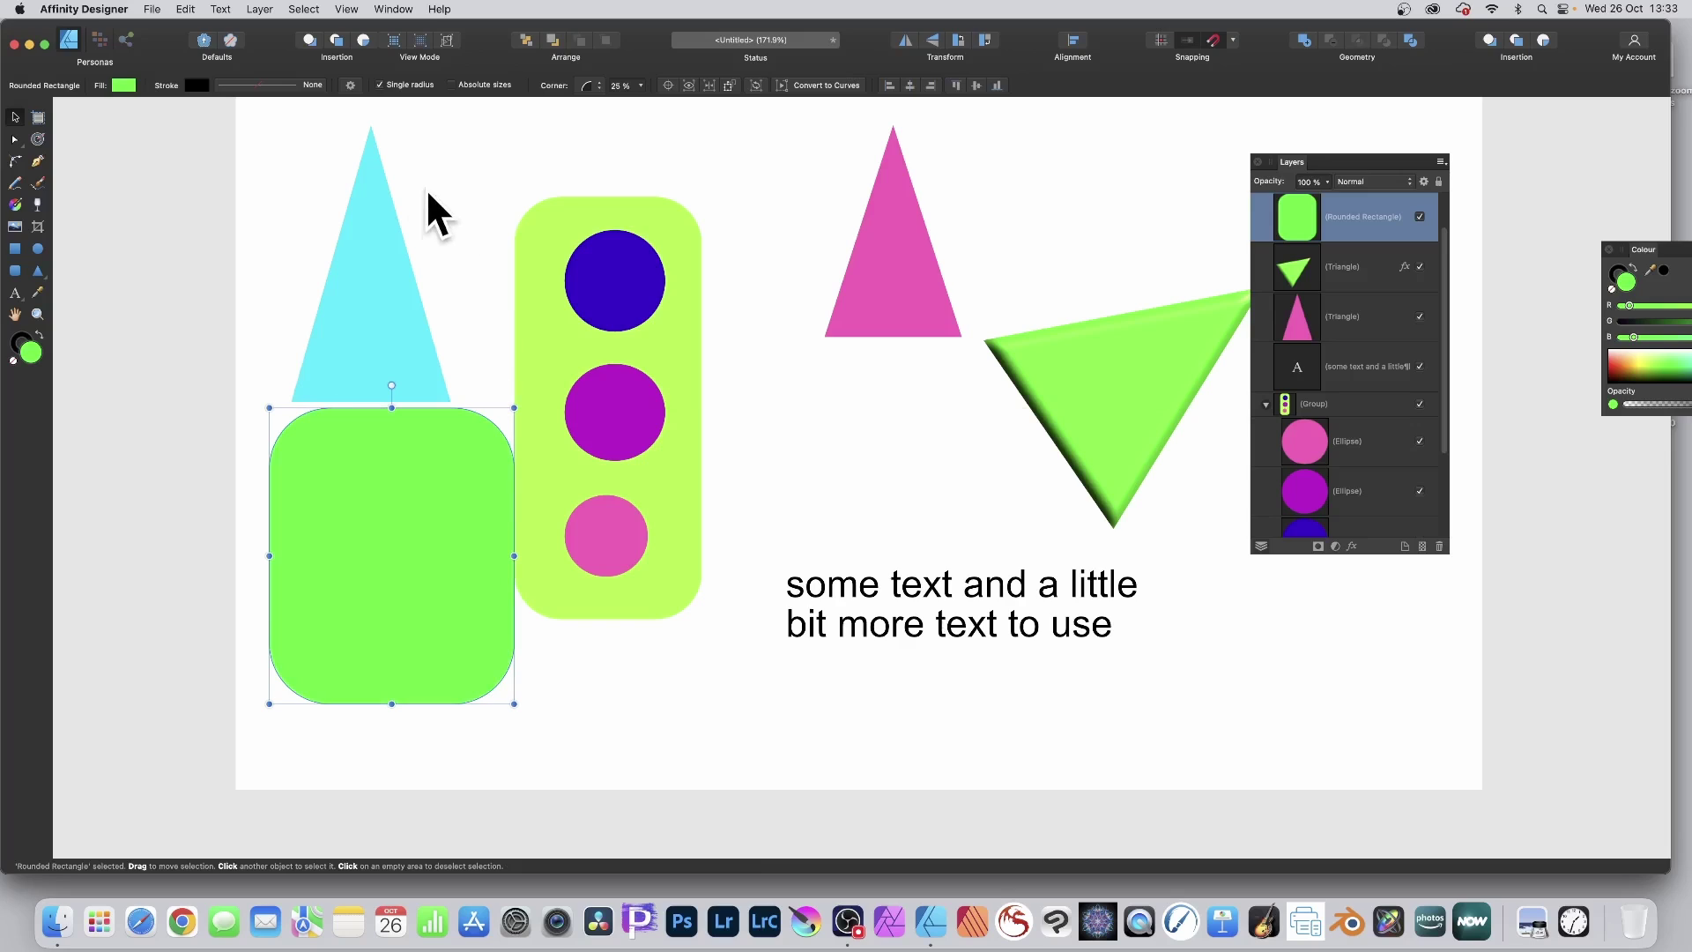
pyautogui.click(125, 42)
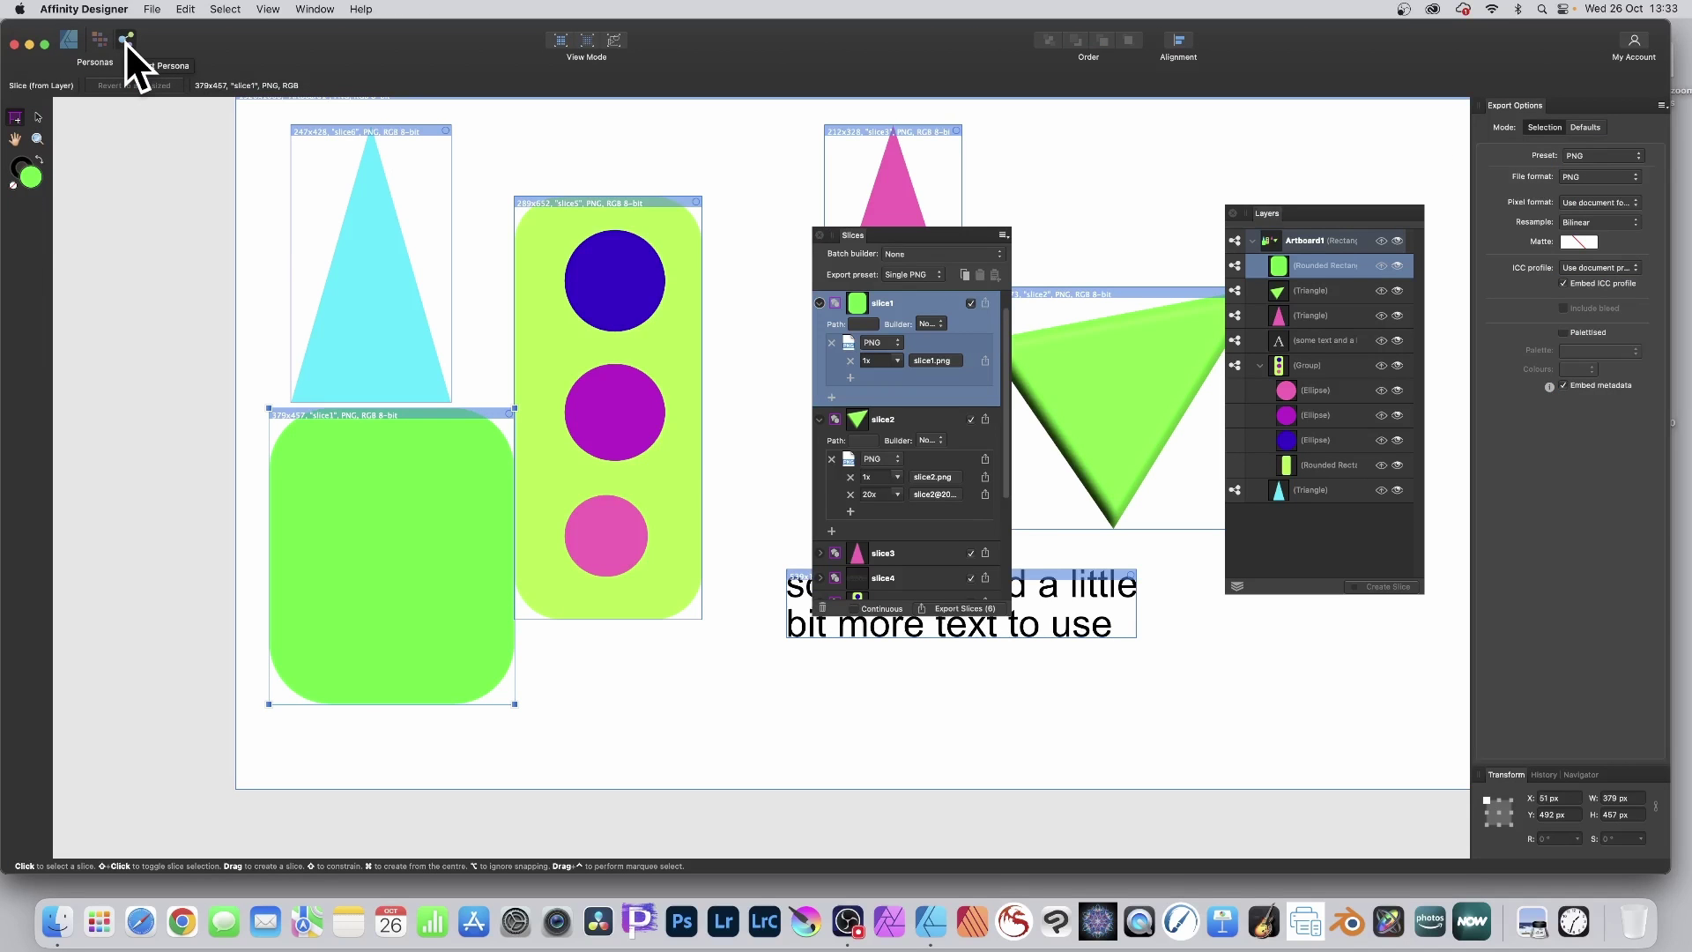
# Move the Slices panel aside and return to the Designer persona
pyautogui.moveTo(869, 234); pyautogui.dragTo(1325, 594)
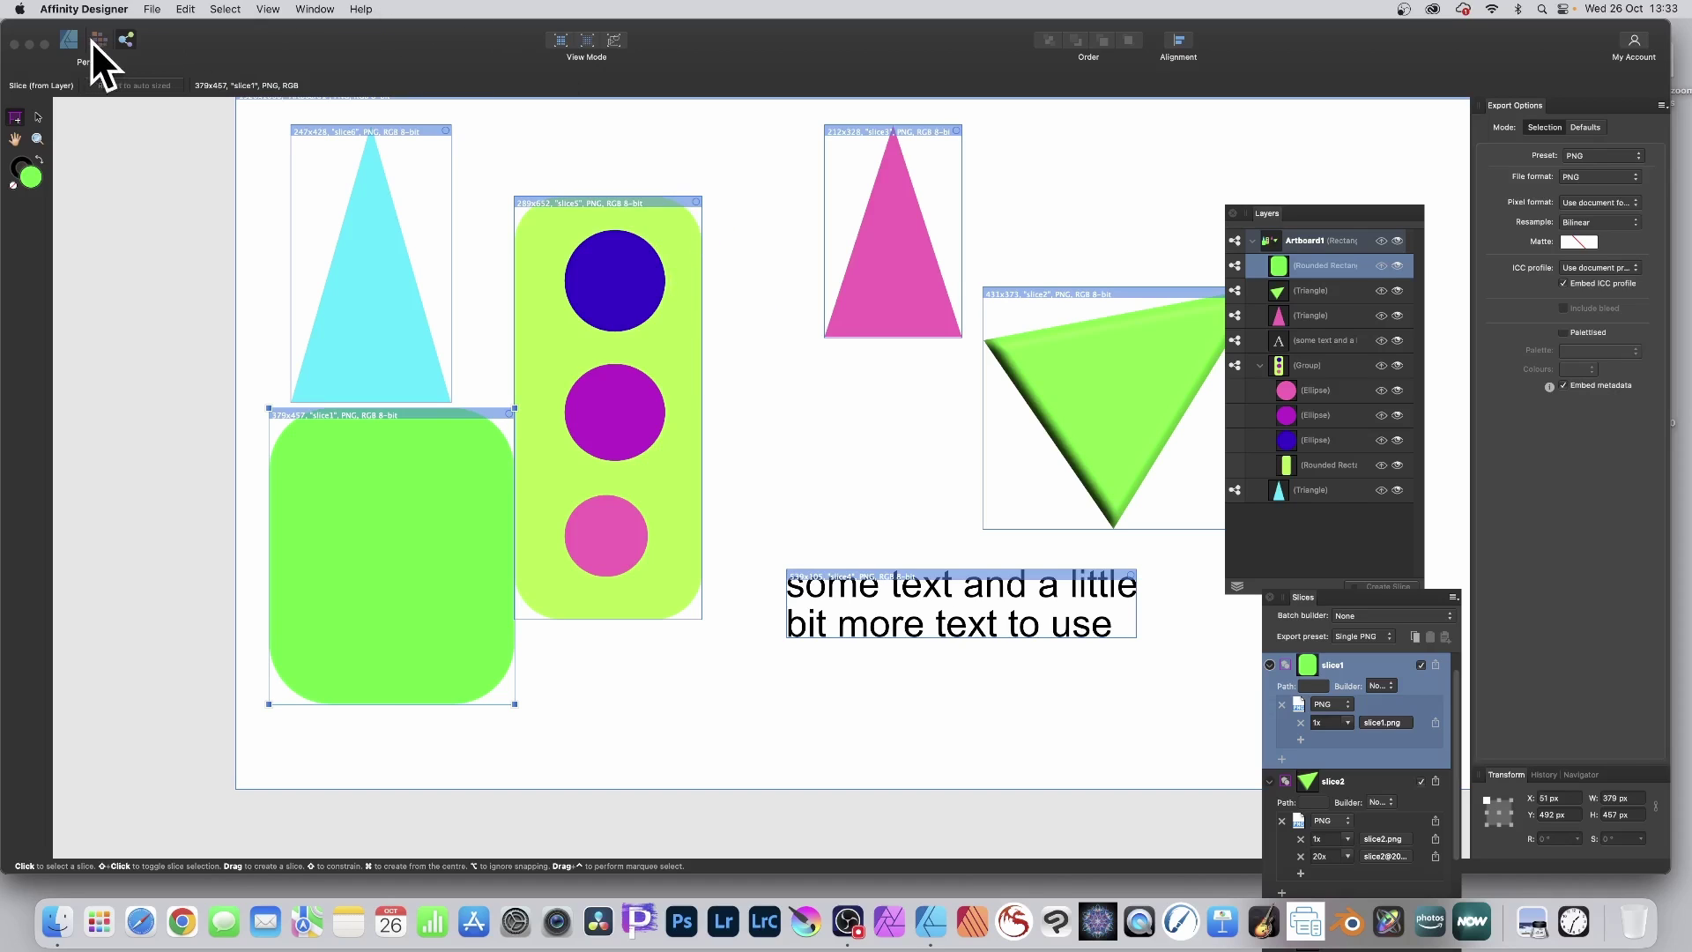
pyautogui.click(68, 39)
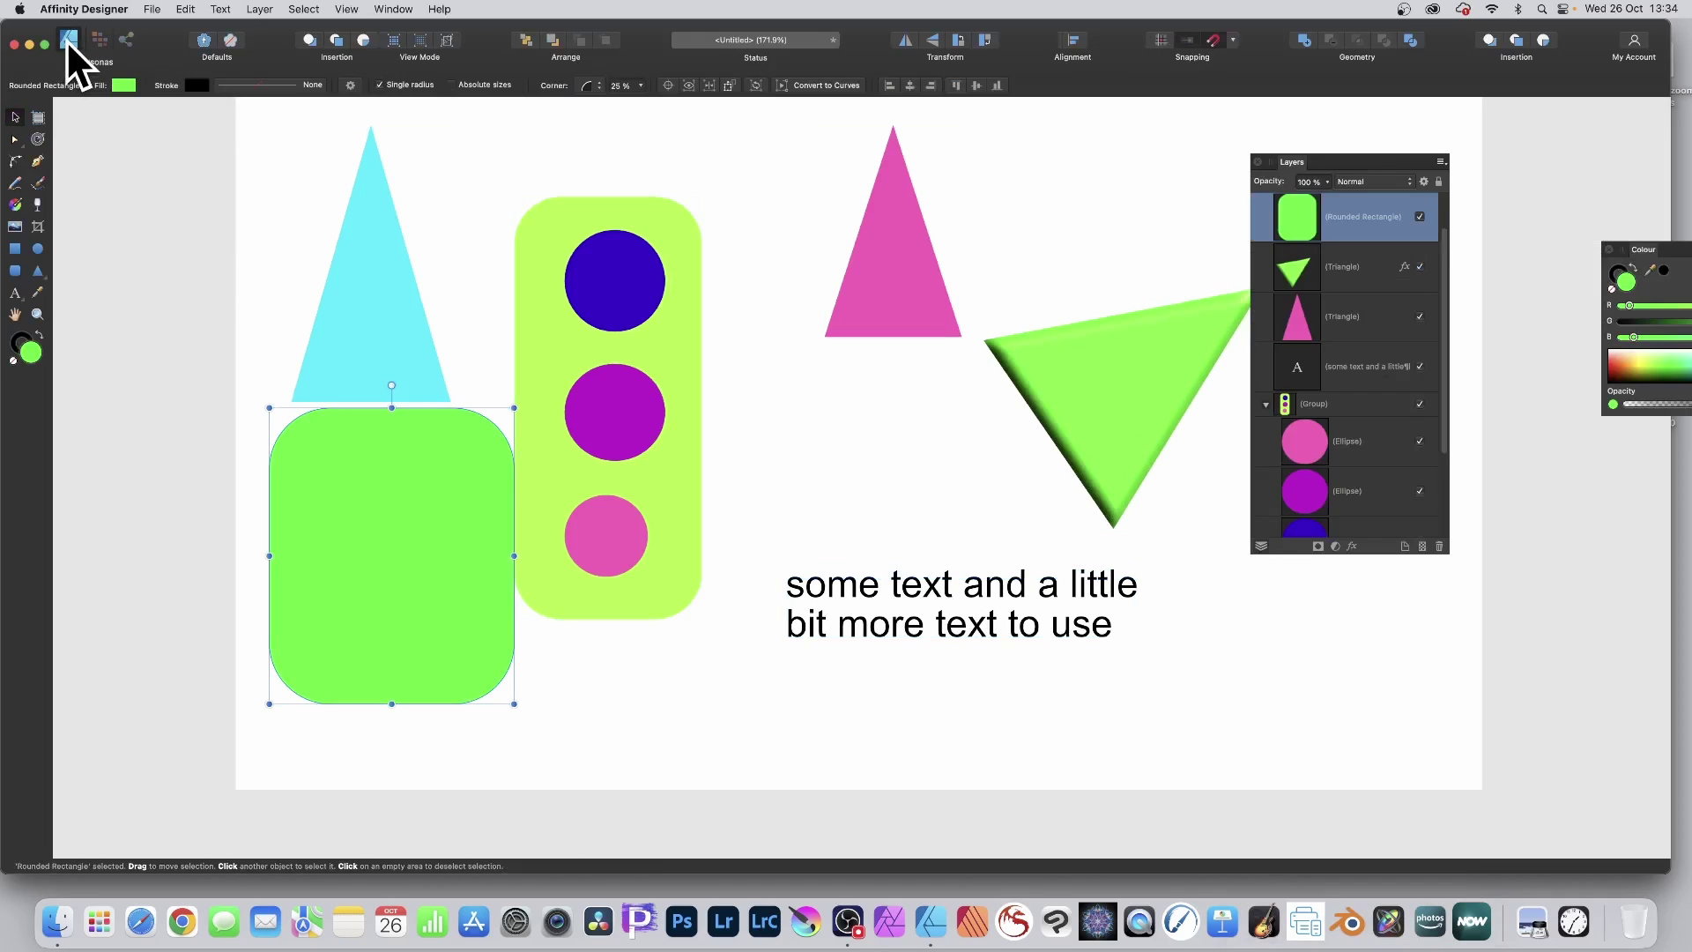
# Draw a green circle with the Ellipse tool above the down-pointing triangle, then view it in Export persona
pyautogui.click(37, 249)
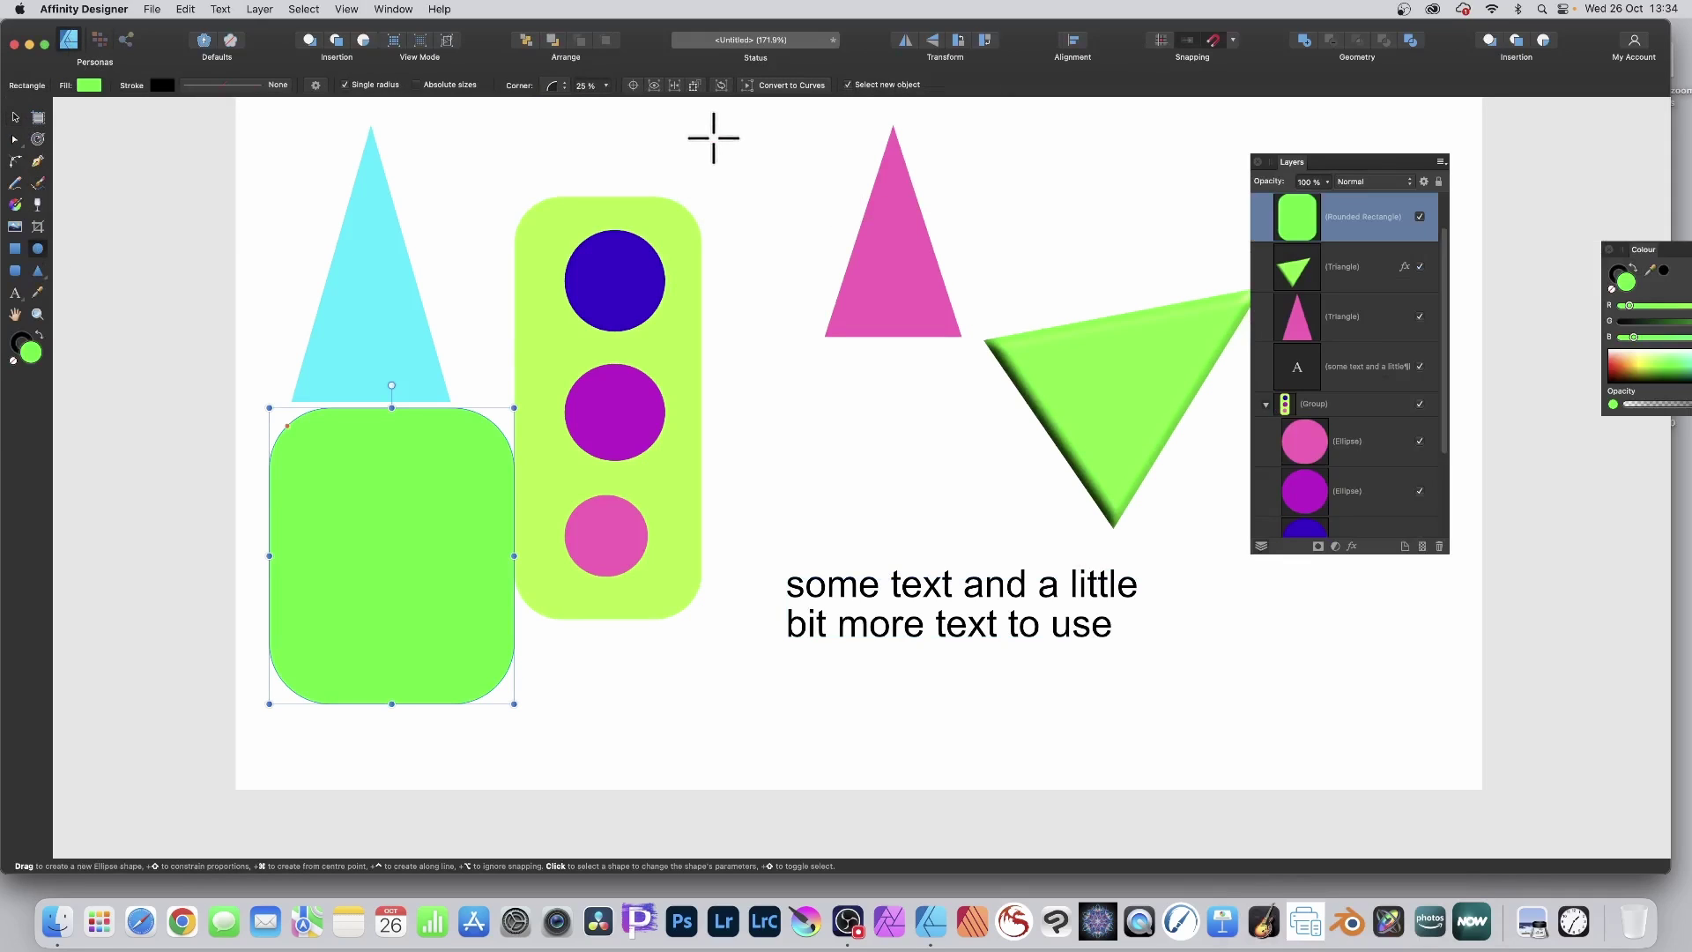
pyautogui.moveTo(997, 137); pyautogui.dragTo(1137, 272)
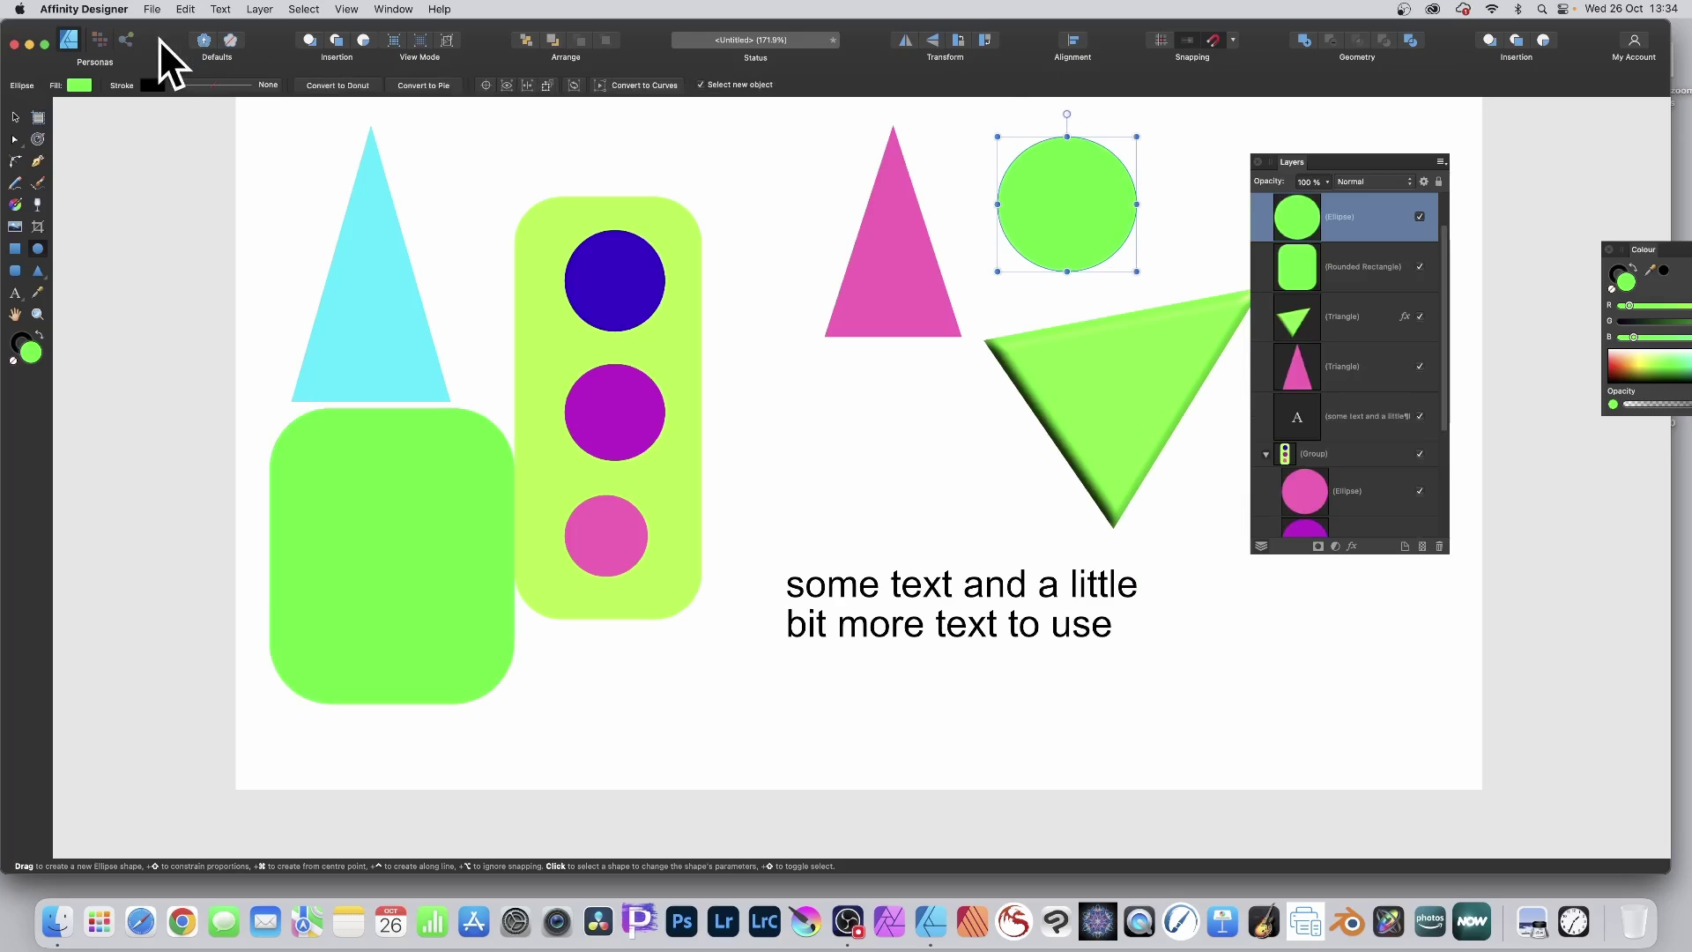
pyautogui.click(127, 42)
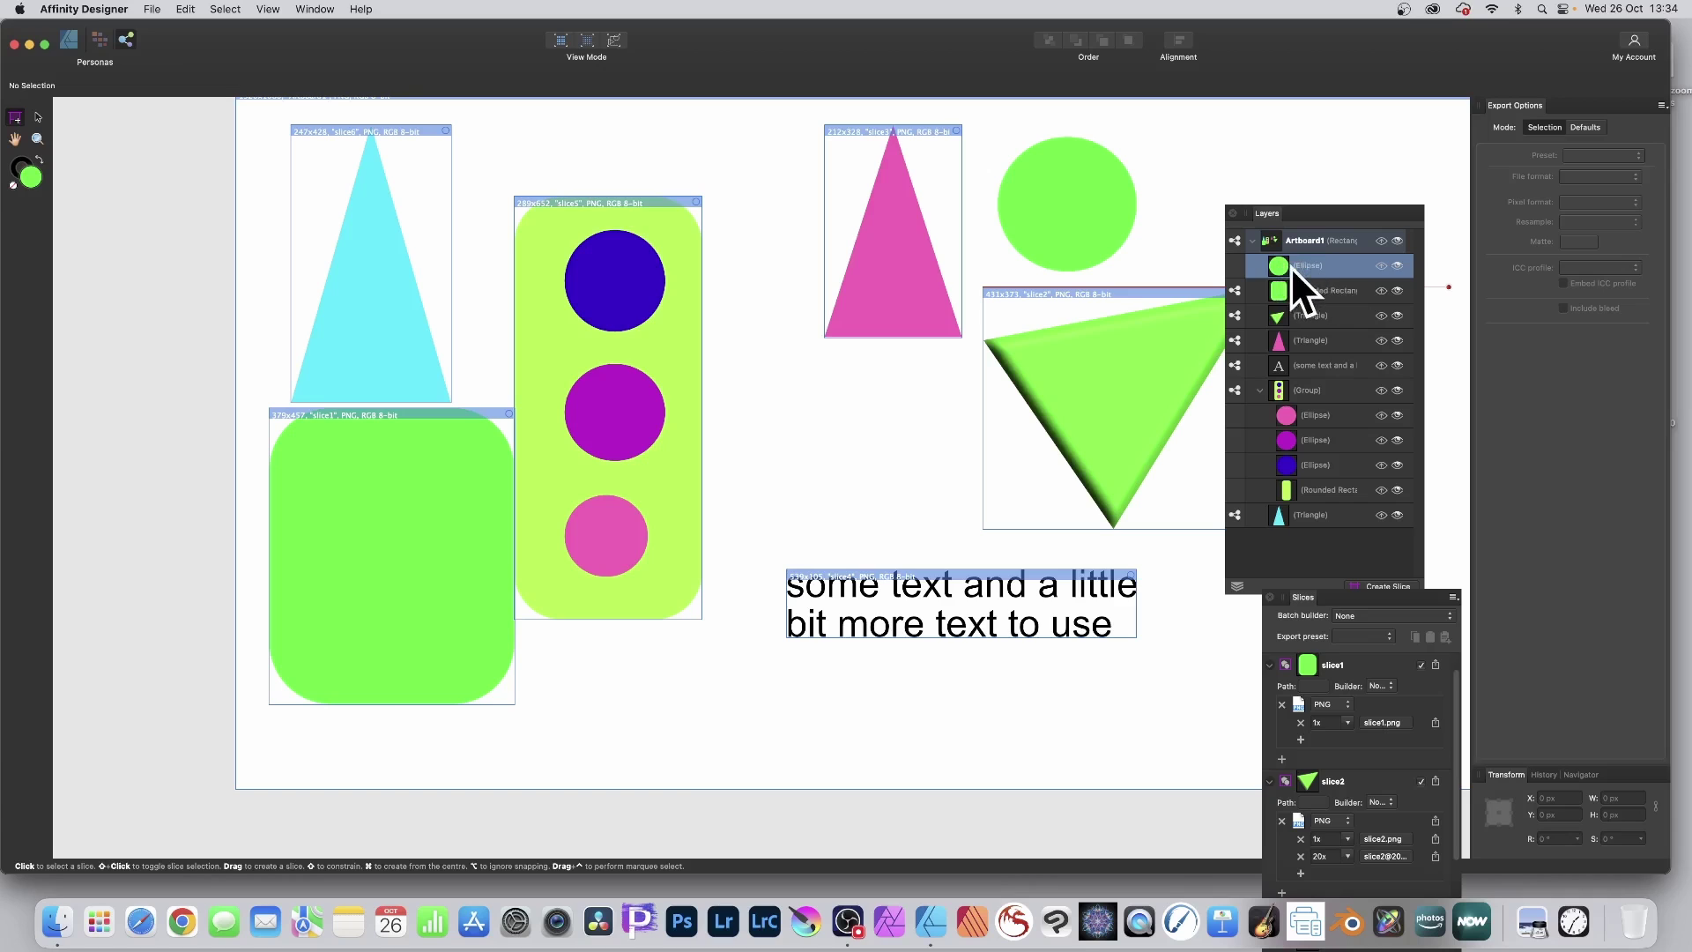
# Create slice7 from the Ellipse layer, giving the green circle a 210×209 px PNG slice
pyautogui.moveTo(1328, 266); pyautogui.dragTo(1273, 131)
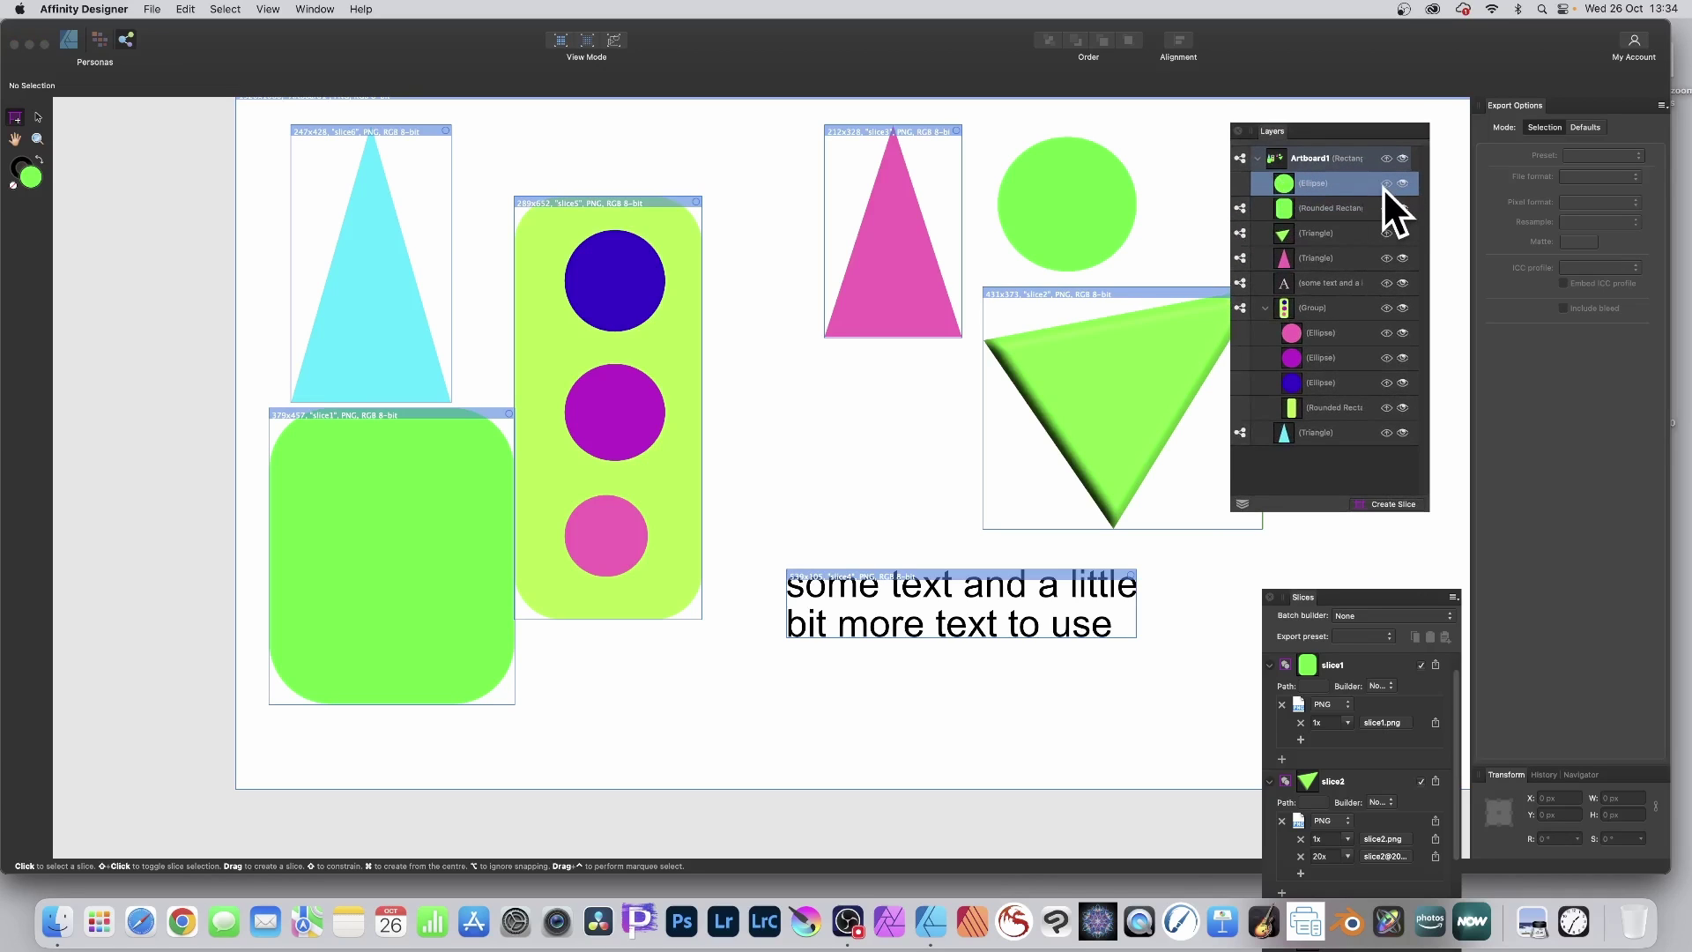
pyautogui.moveTo(1383, 188)
pyautogui.mouseDown()
pyautogui.moveTo(1095, 197)
pyautogui.moveTo(1361, 209)
pyautogui.mouseUp()
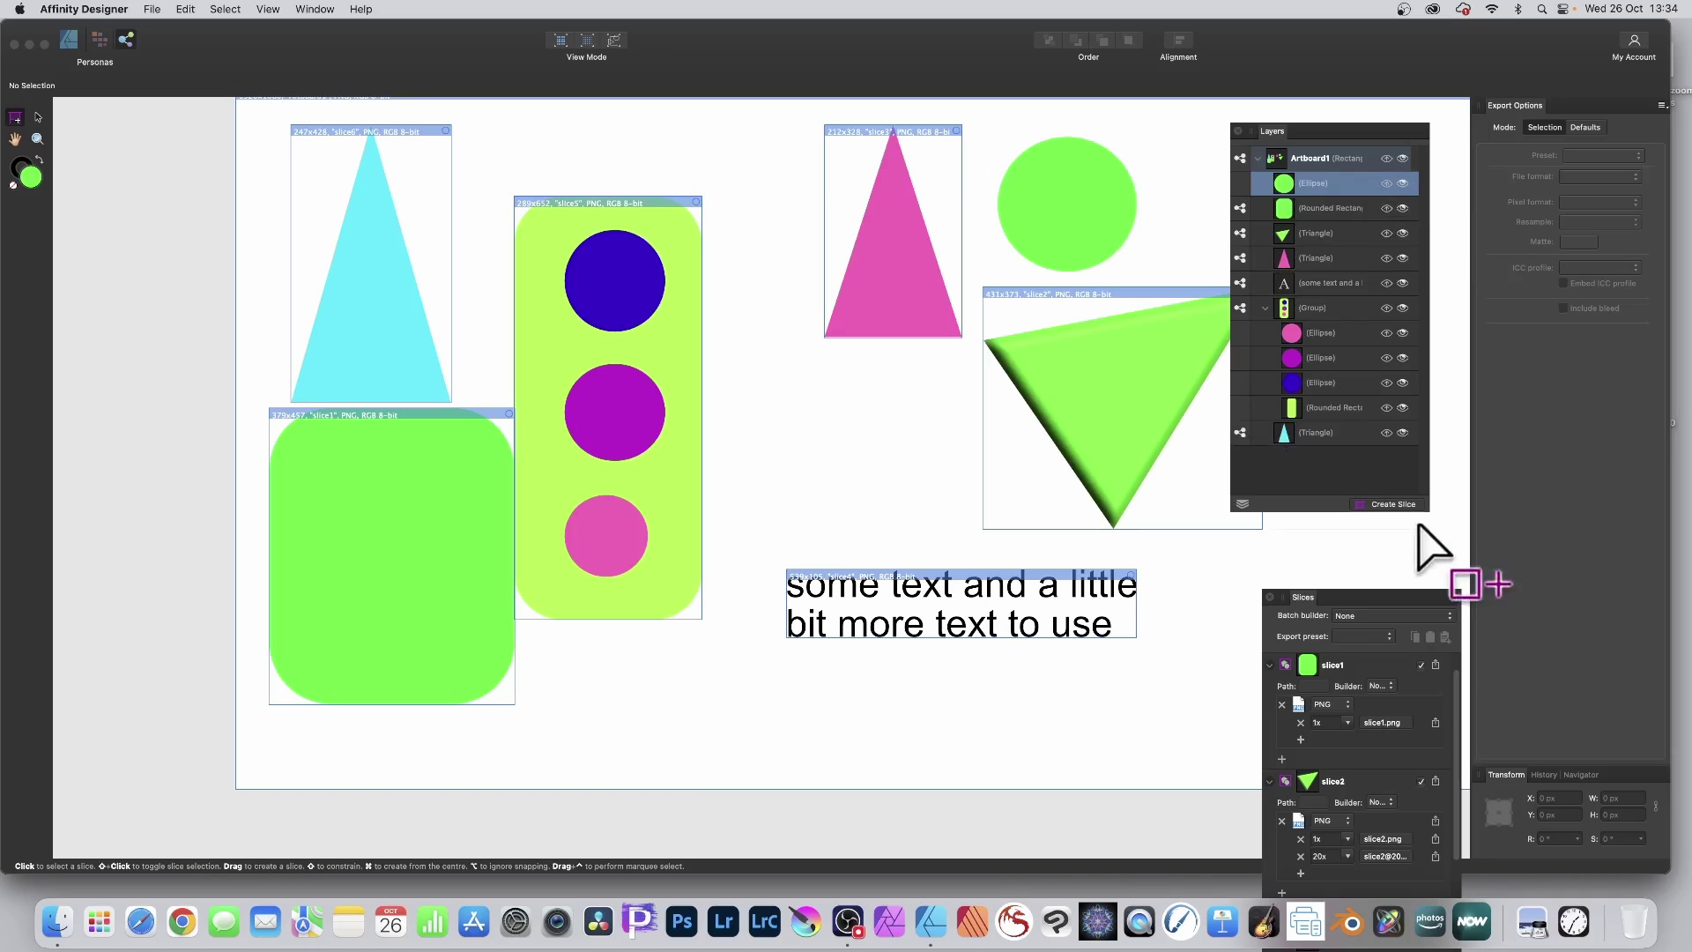
pyautogui.click(1389, 501)
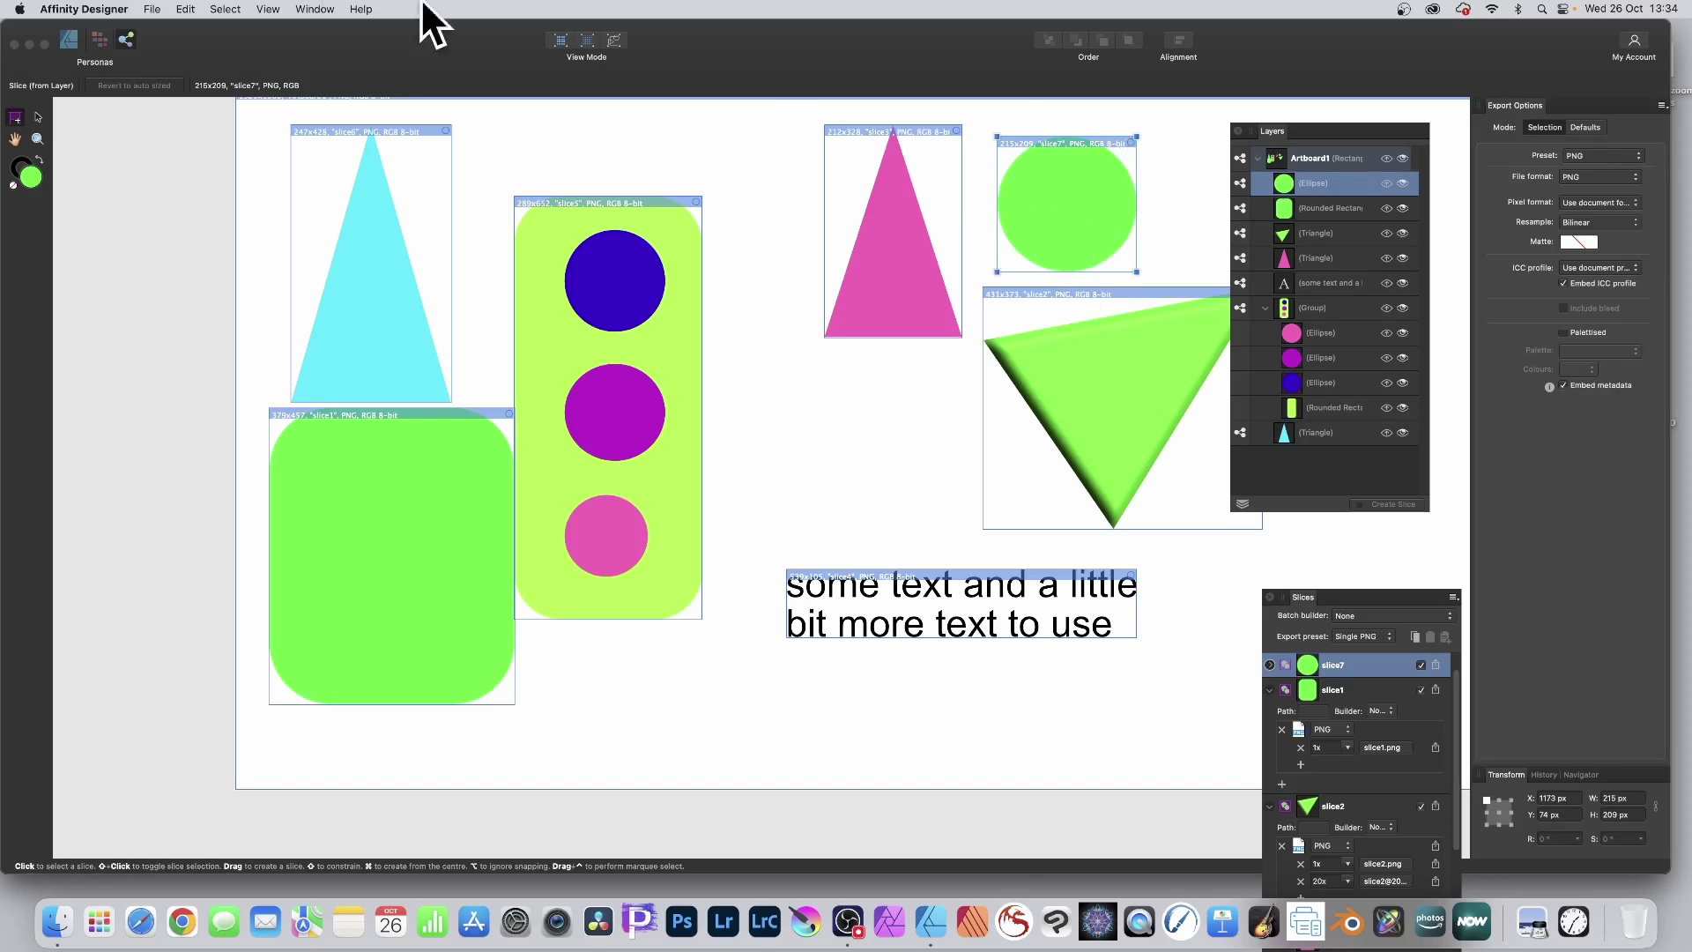
pyautogui.click(66, 39)
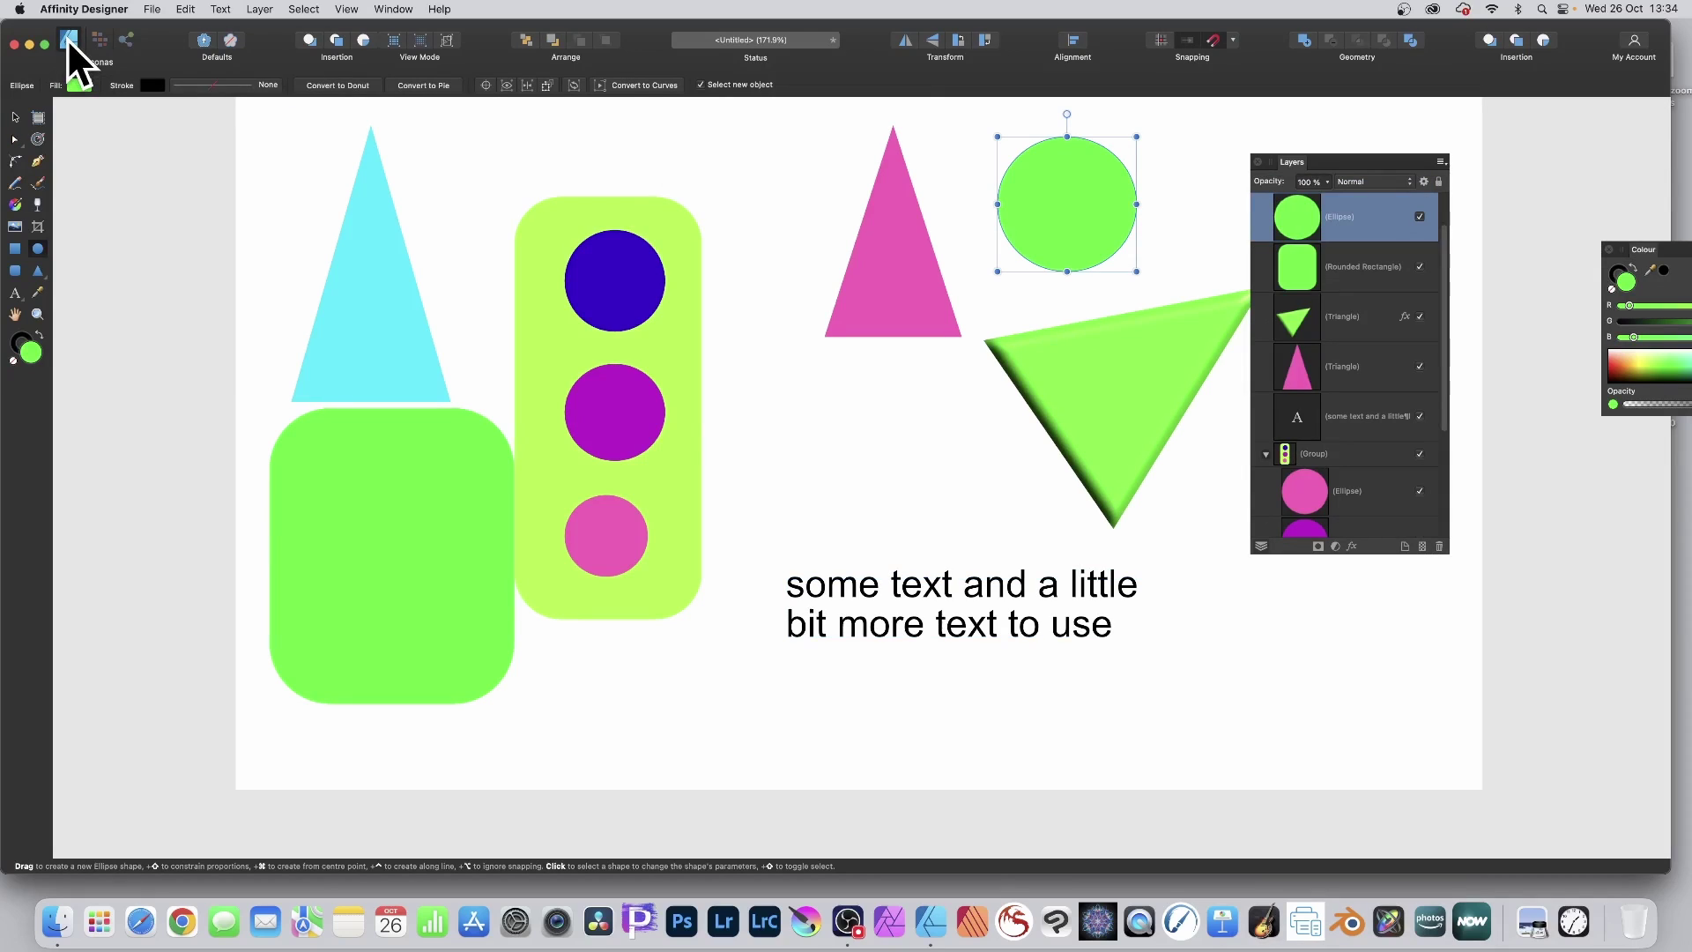
pyautogui.click(127, 38)
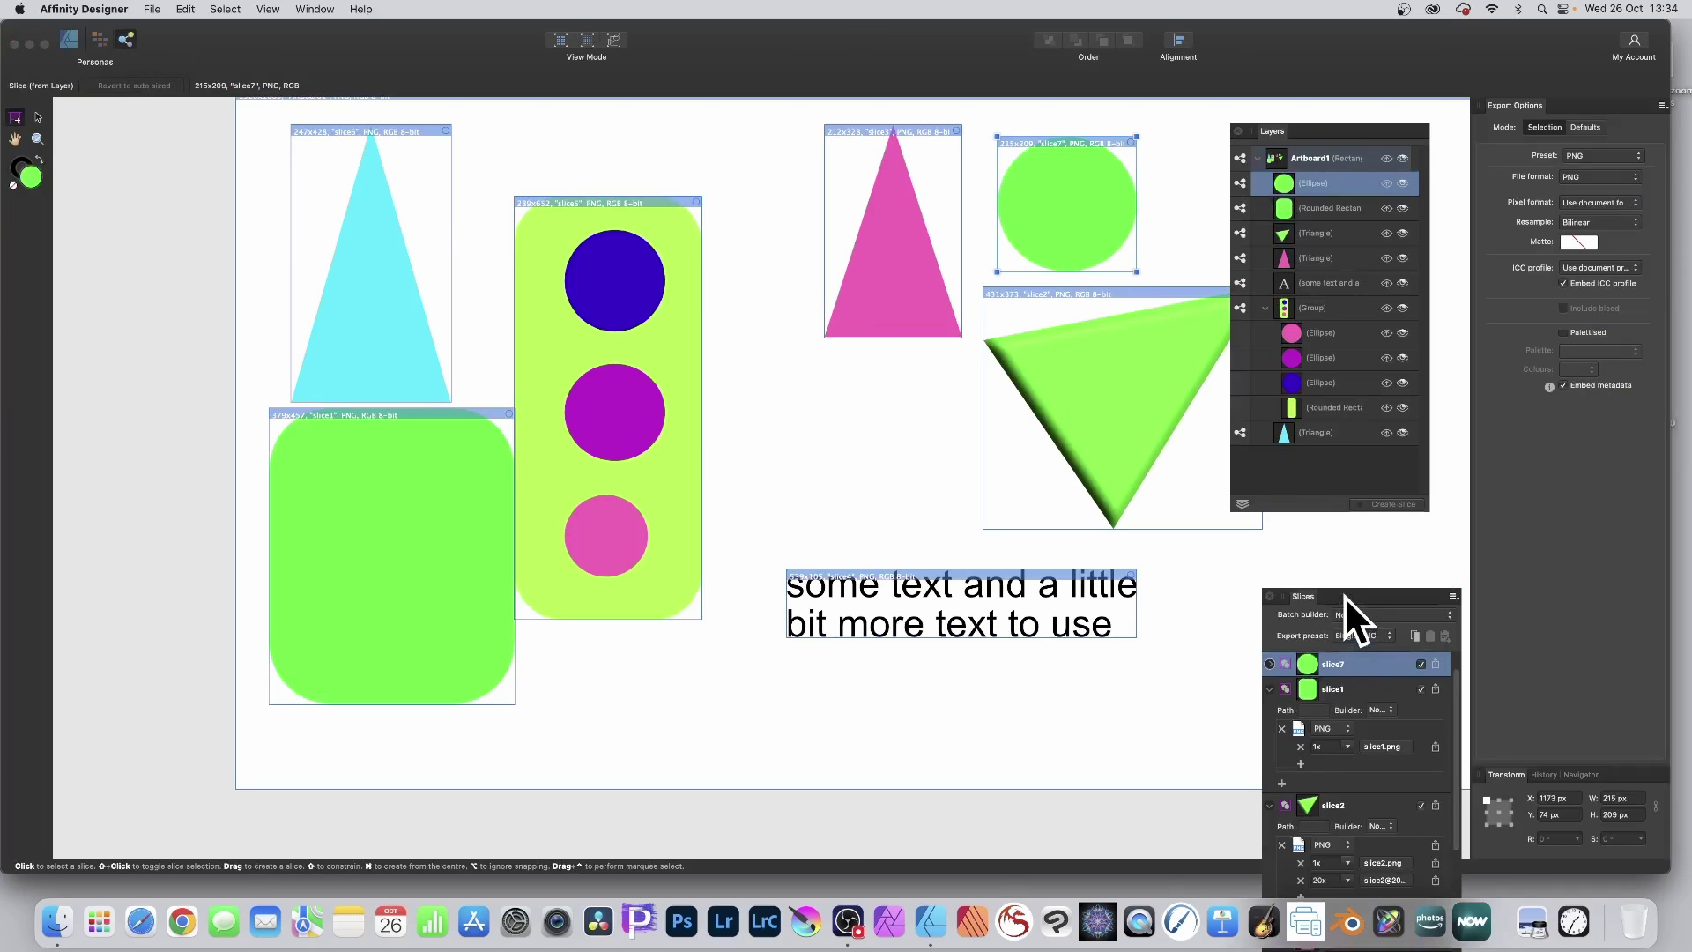
# Export the slices to the test folder, choosing to export only new items so just slice7 is written
pyautogui.moveTo(1345, 596); pyautogui.dragTo(1075, 278)
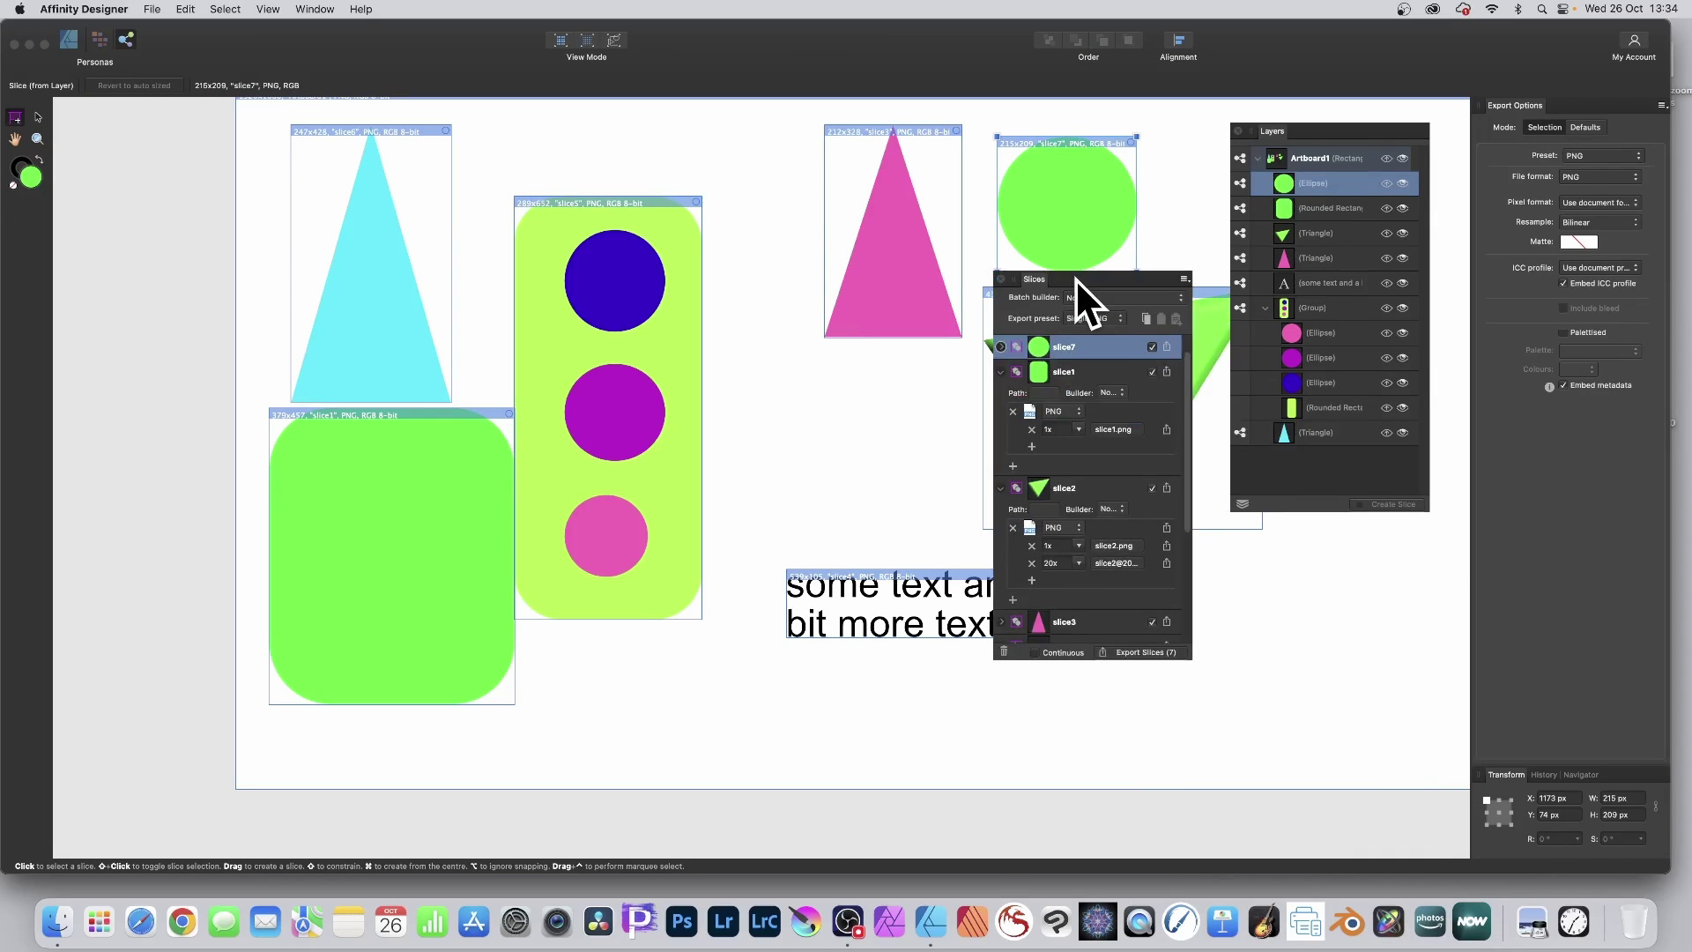
pyautogui.click(1148, 652)
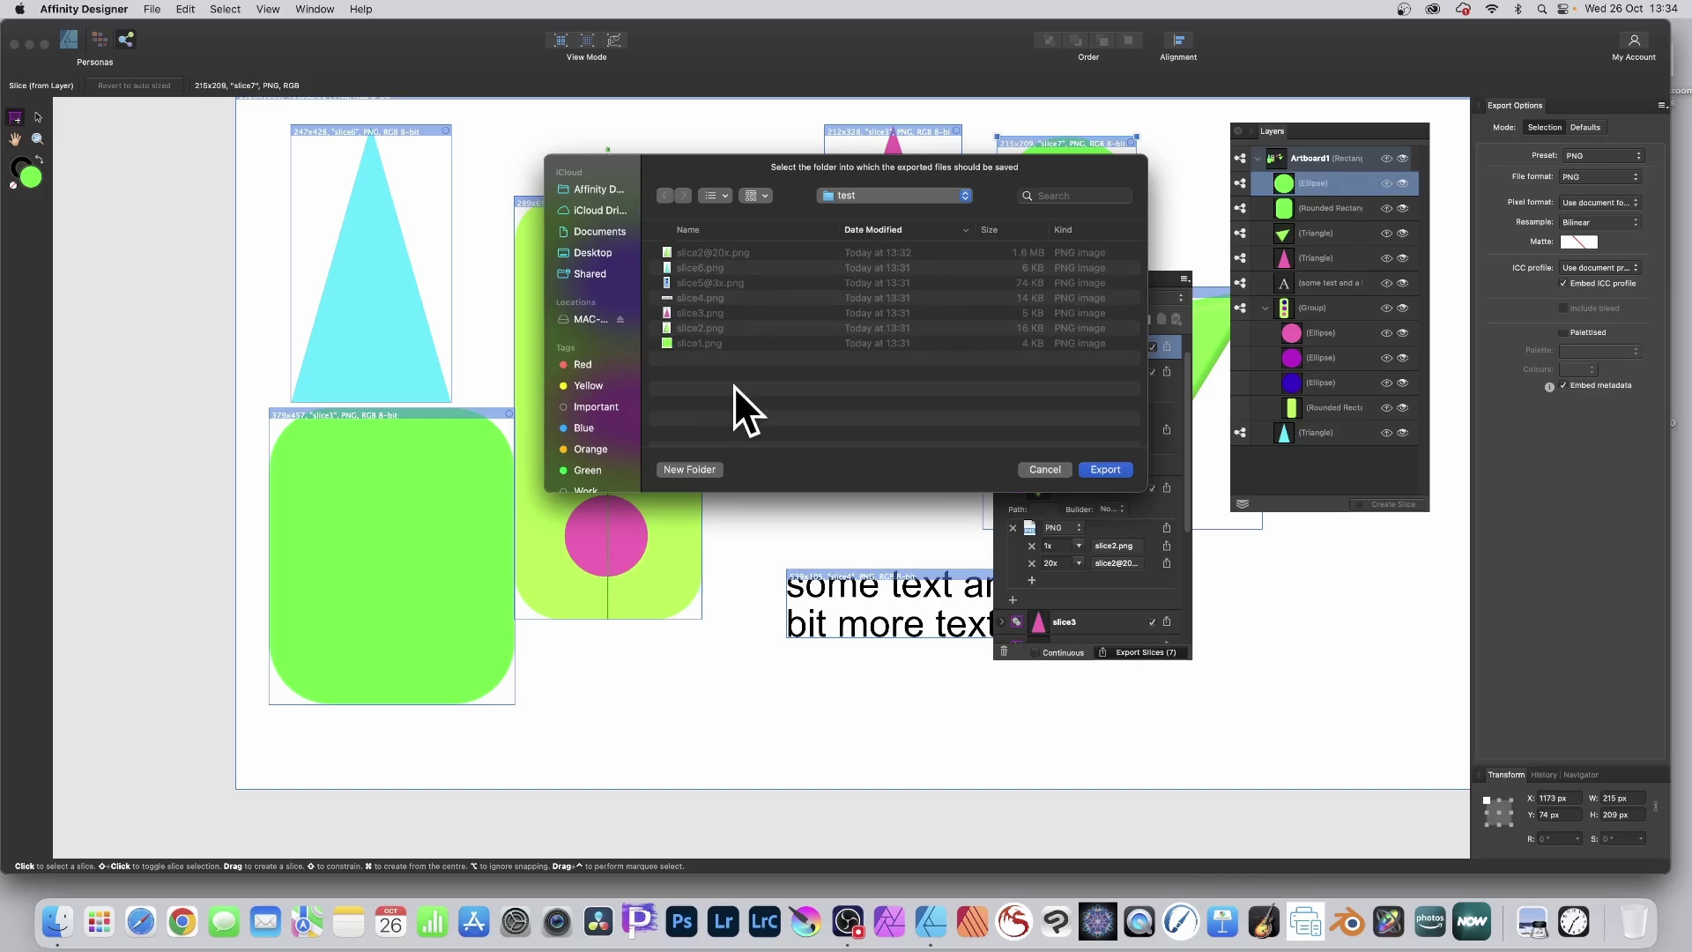
pyautogui.click(1097, 469)
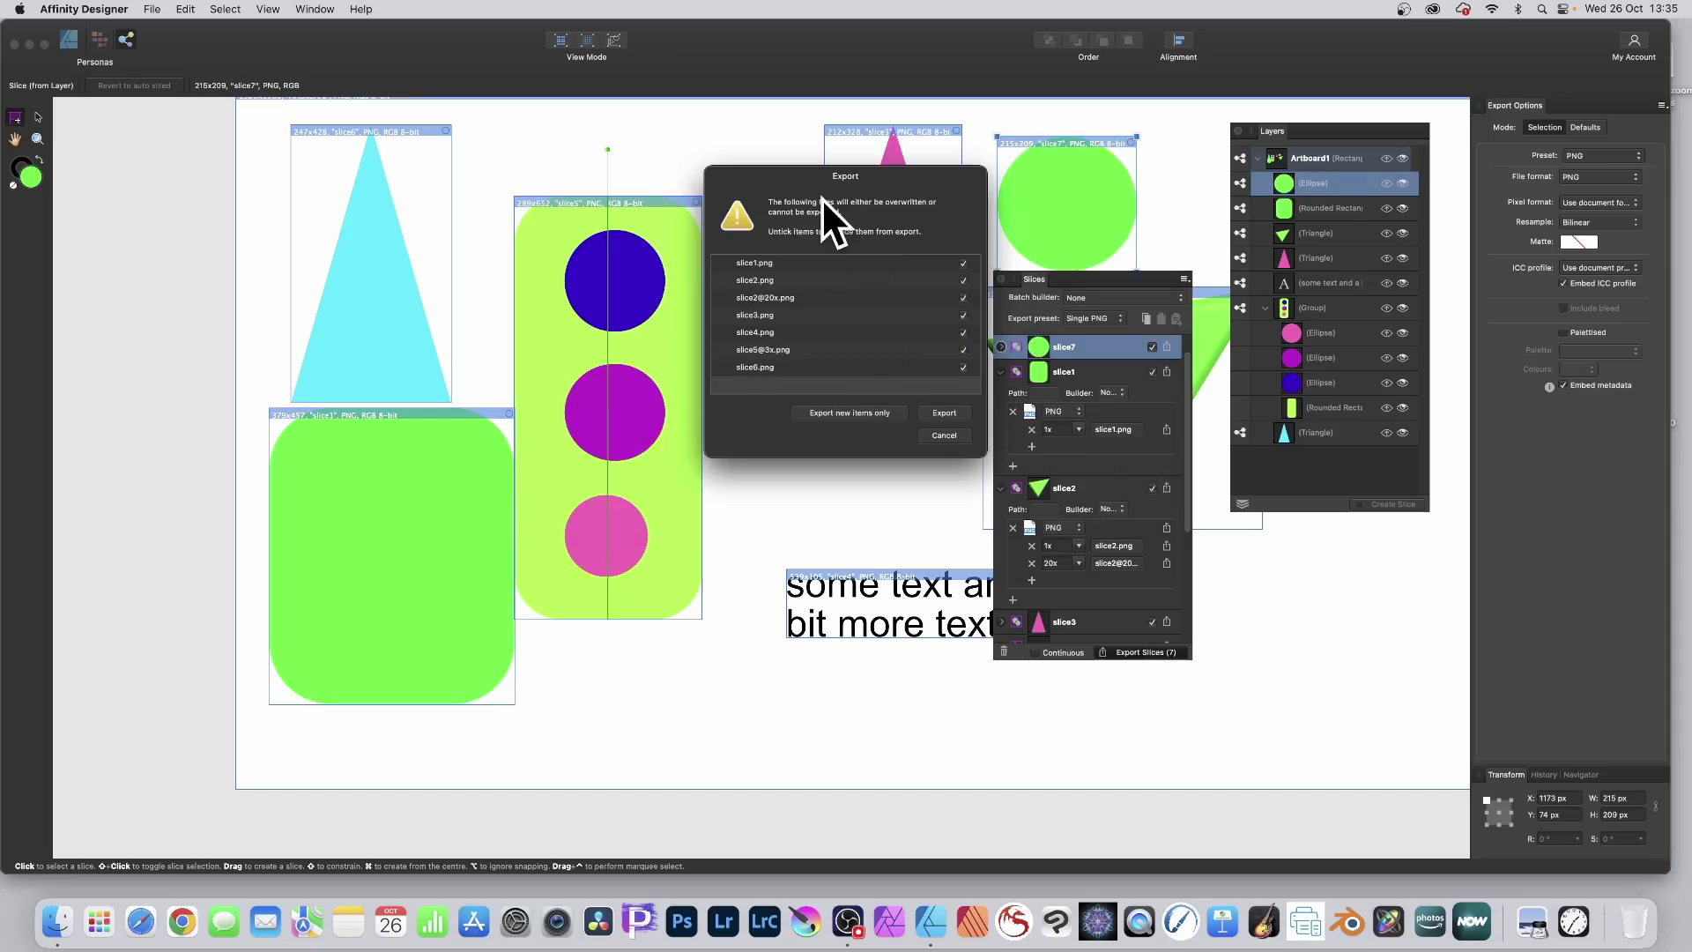
pyautogui.click(849, 412)
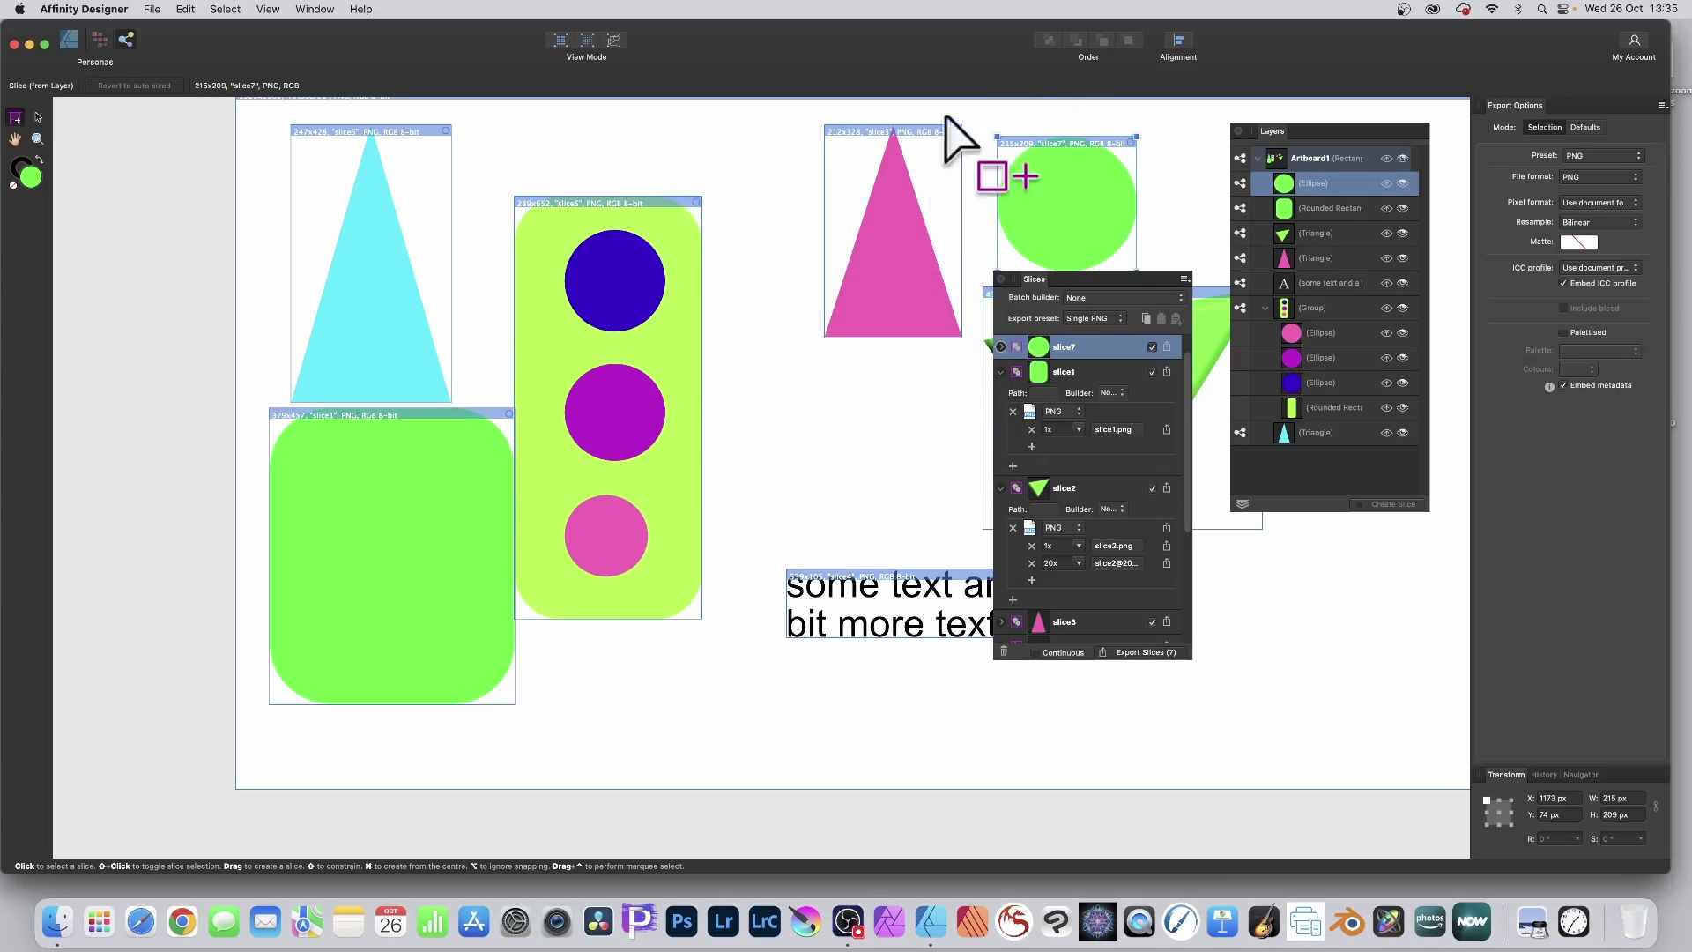
# Preview slice7.png, the 4 KB green circle, in the Finder test folder
pyautogui.click(55, 920)
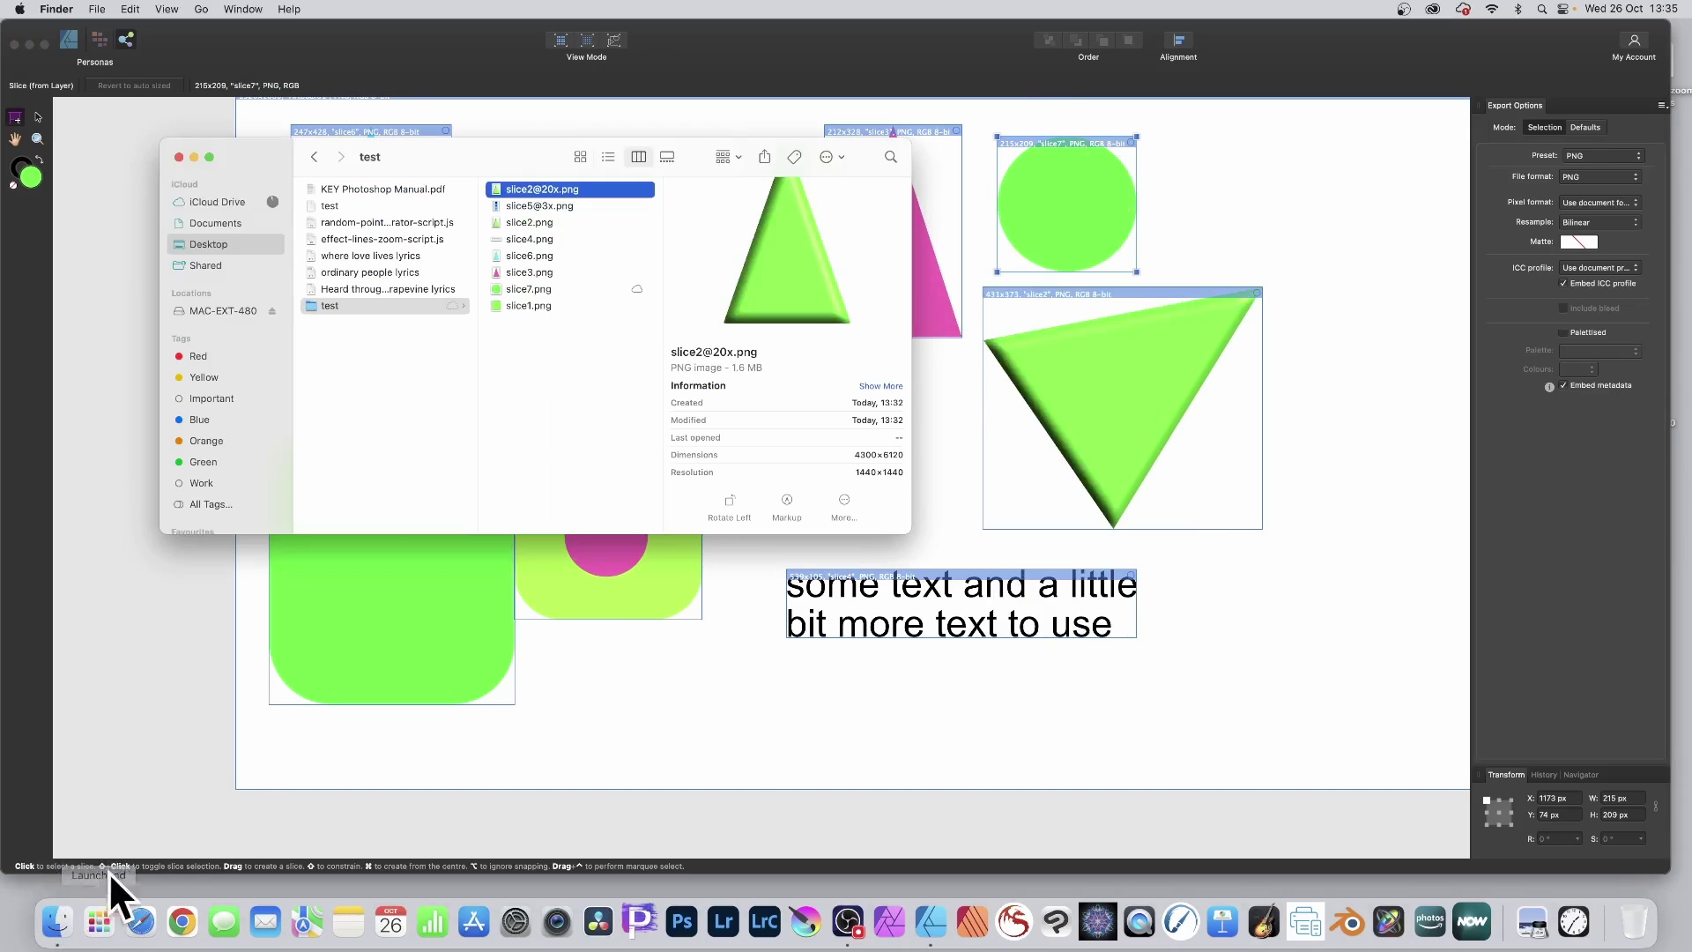
pyautogui.click(529, 289)
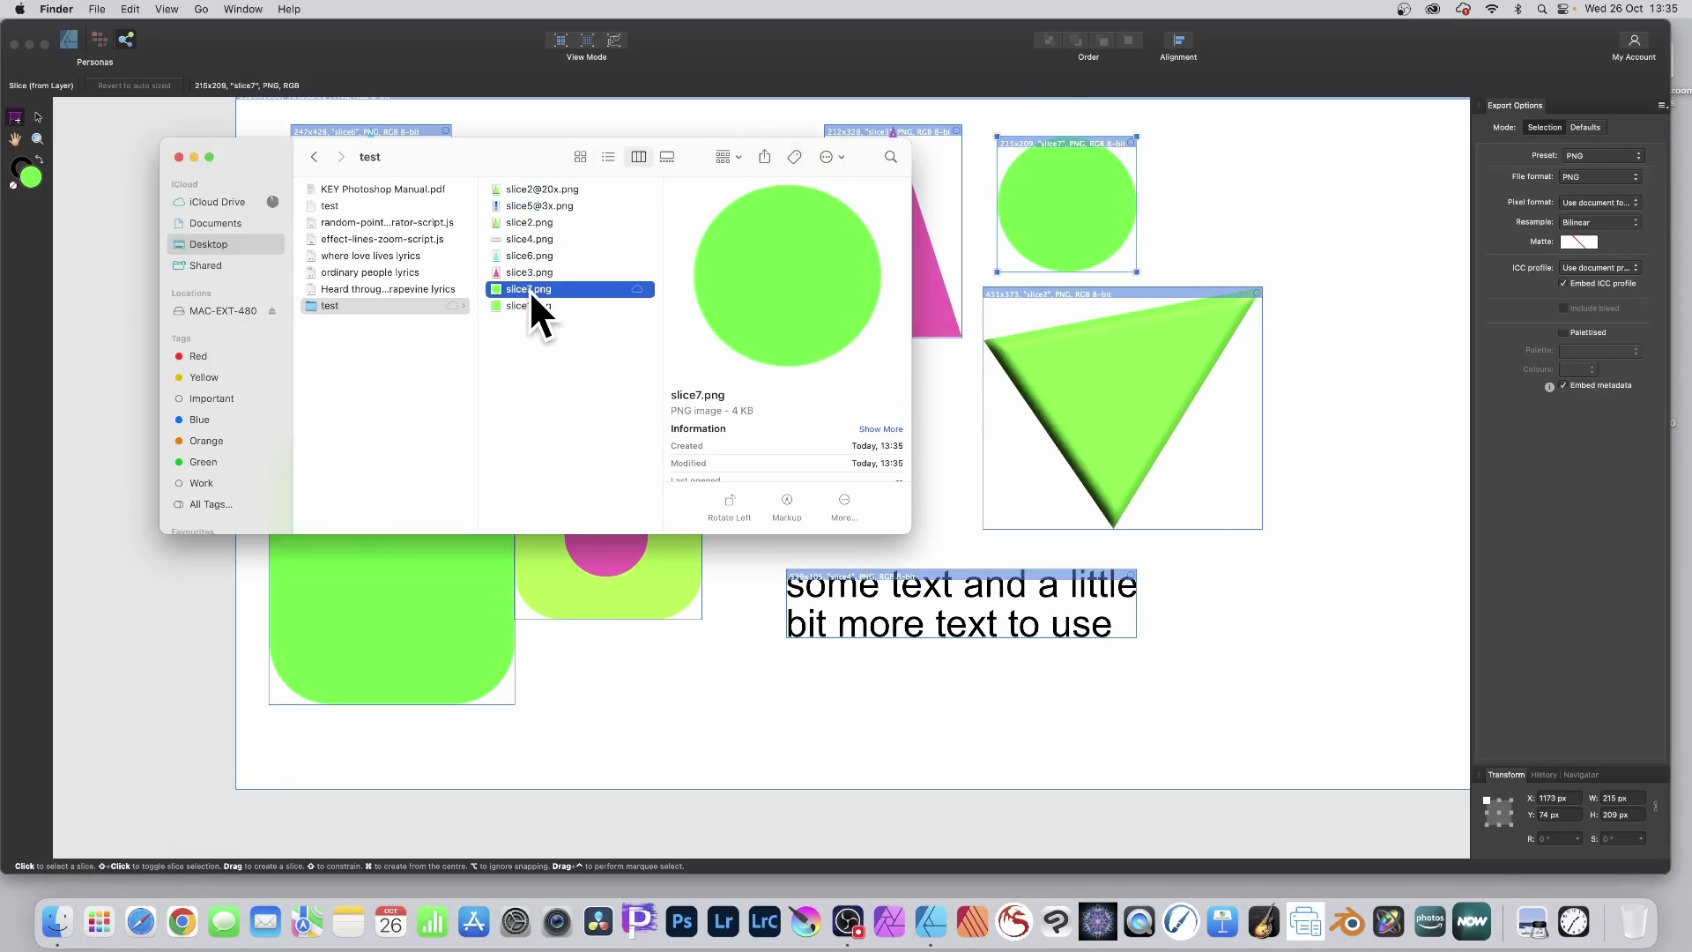